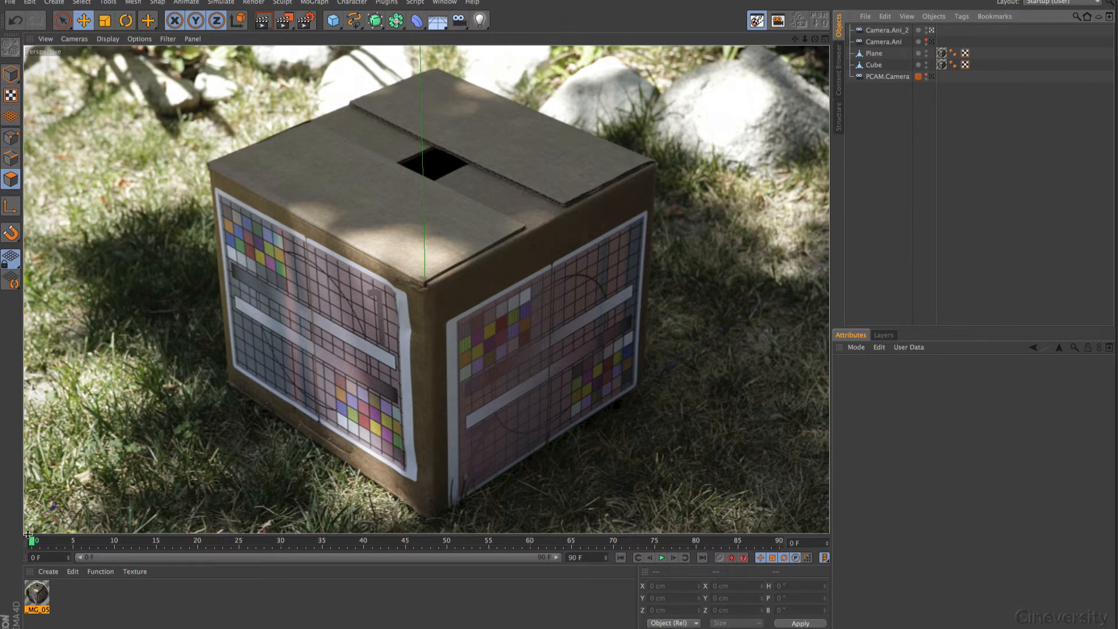
Scrub the animation to frame 90 and compare the projected image with the Cube hidden and shown
{"action": "left_click_drag", "start_coordinate": [33, 542], "coordinate": [779, 553]}
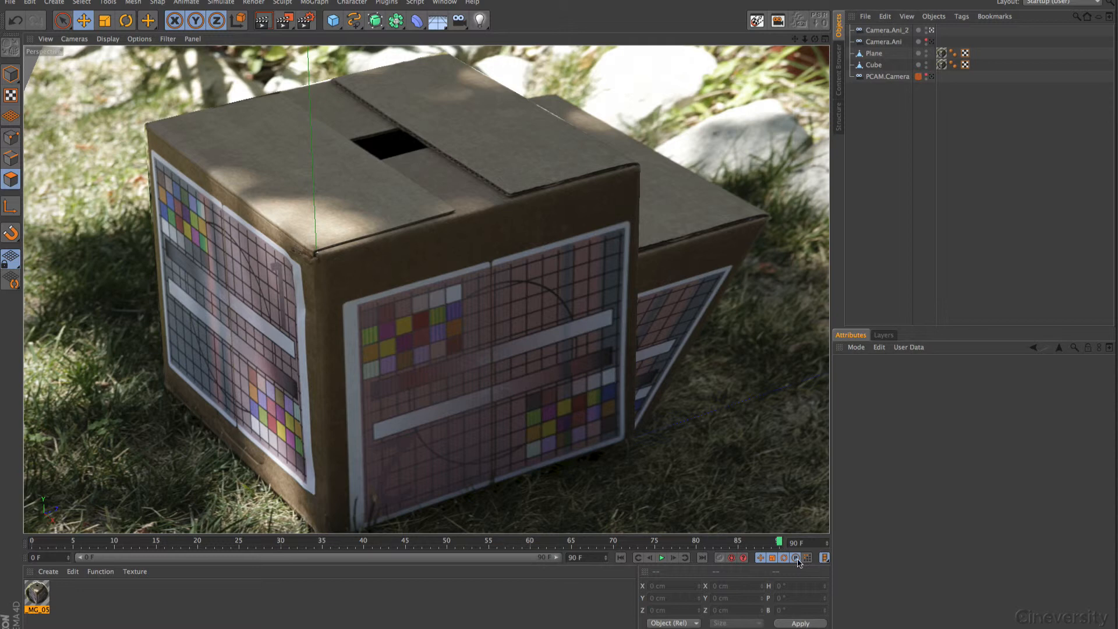
{"action": "left_click_drag", "start_coordinate": [777, 543], "coordinate": [563, 542]}
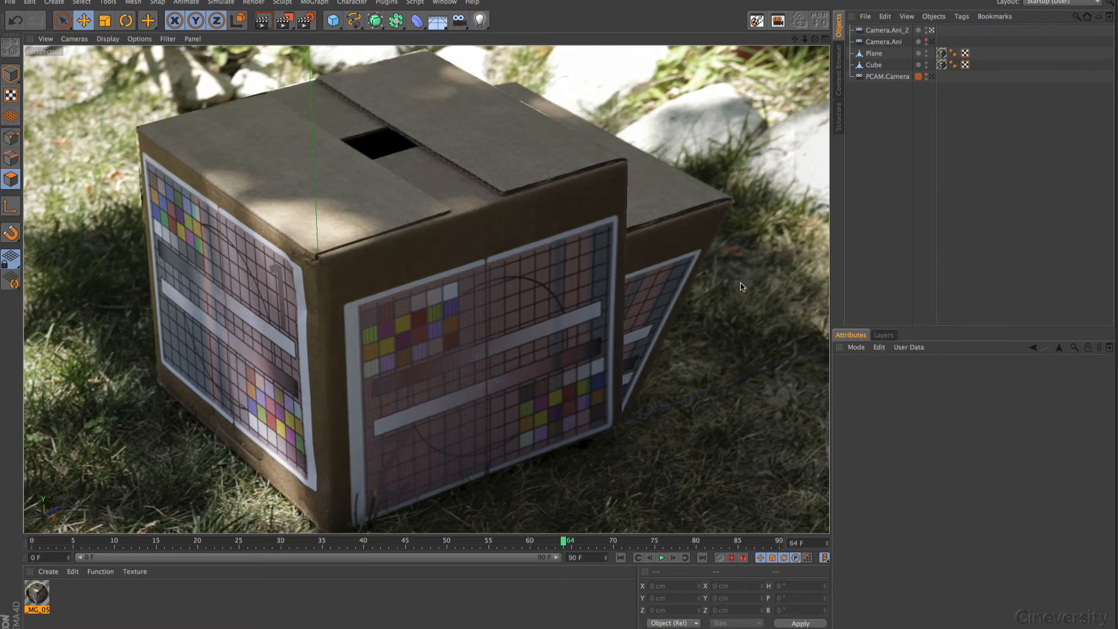
{"action": "left_click", "coordinate": [926, 63]}
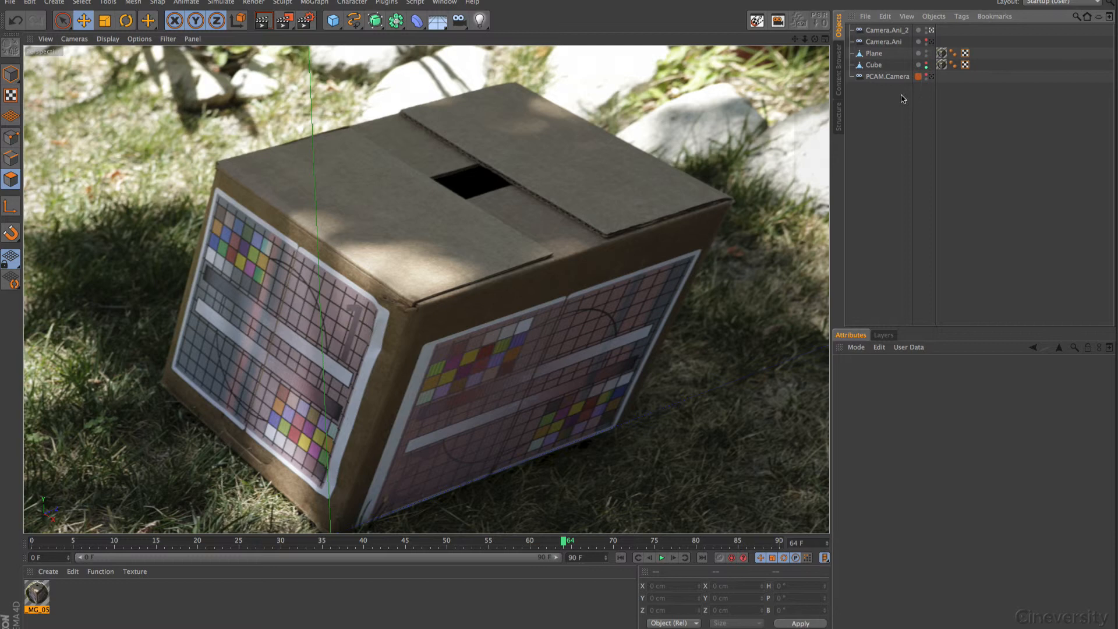
{"action": "left_click_drag", "start_coordinate": [564, 543], "coordinate": [782, 586]}
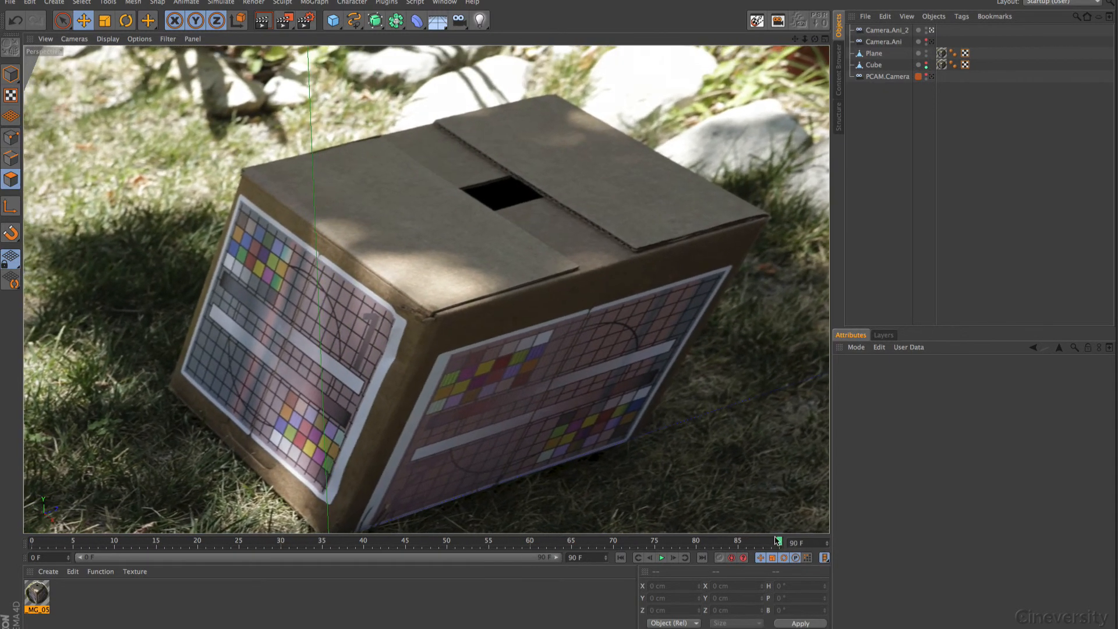
{"action": "left_click", "coordinate": [927, 65]}
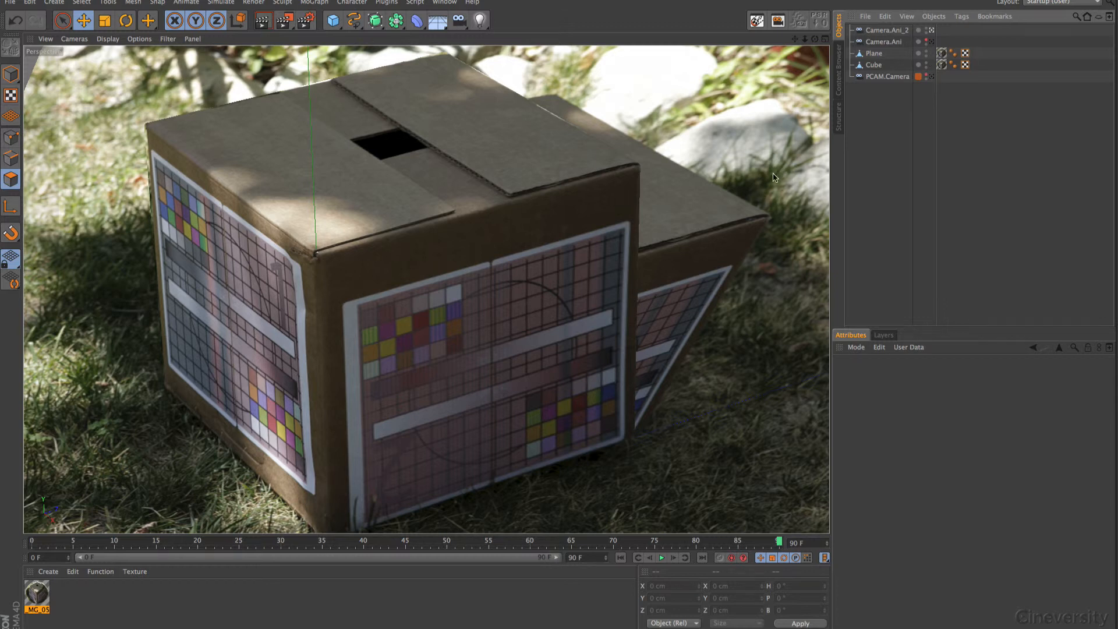
Compare Camera.Ani_2 and PCAM.Camera at the first and last frames in the four-view layout
{"action": "left_click", "coordinate": [824, 38]}
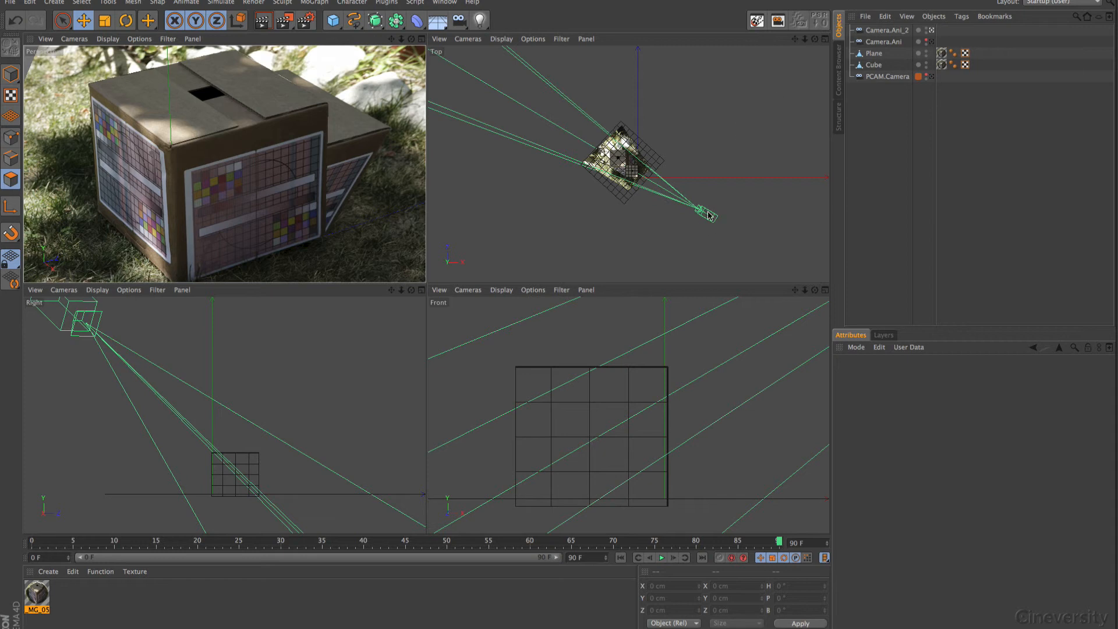
{"action": "left_click", "coordinate": [880, 31]}
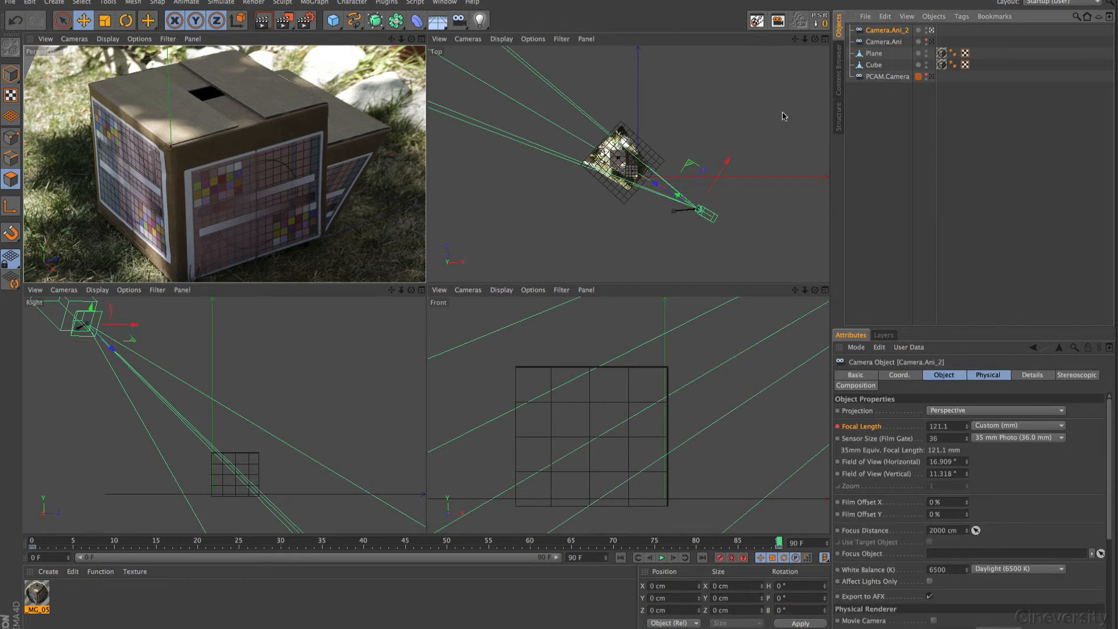
{"action": "left_click_drag", "start_coordinate": [807, 38], "coordinate": [805, 120]}
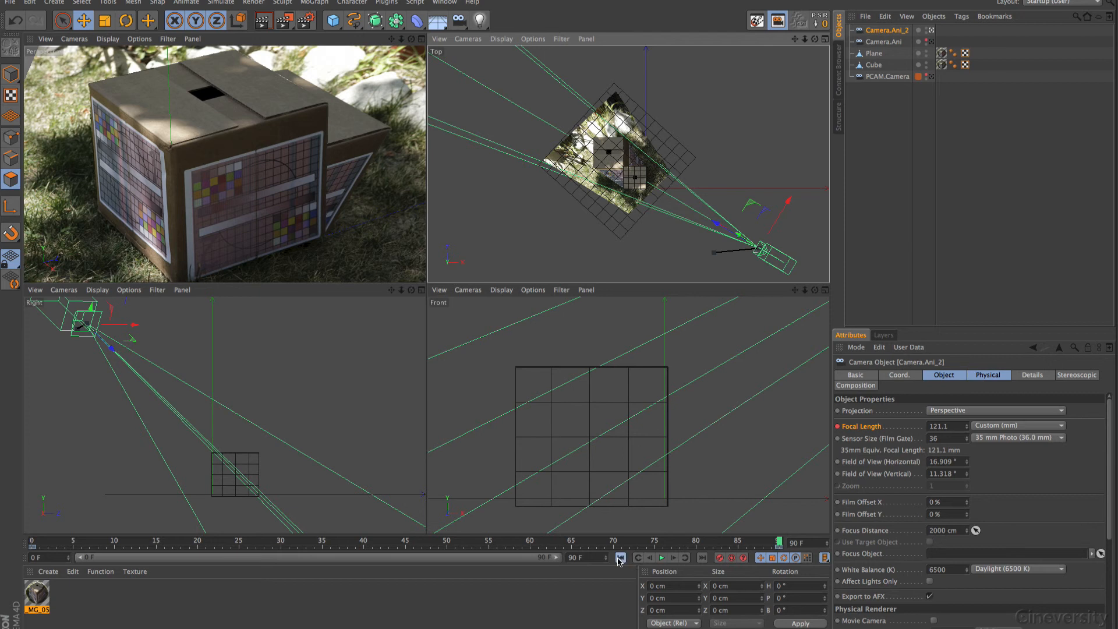
{"action": "left_click", "coordinate": [621, 558]}
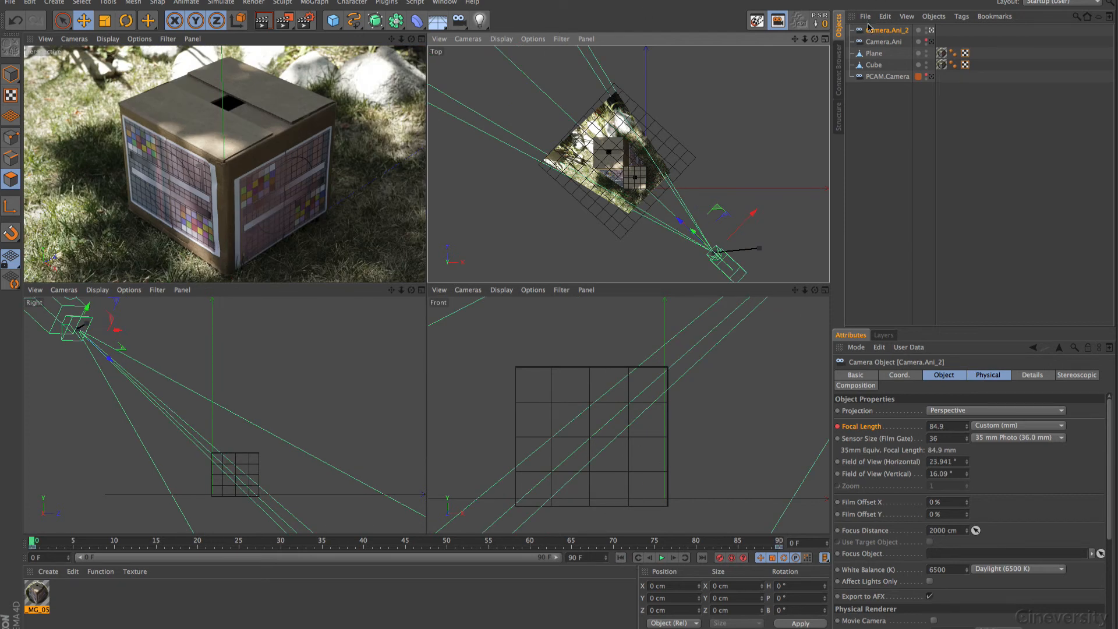
{"action": "left_click", "coordinate": [886, 78]}
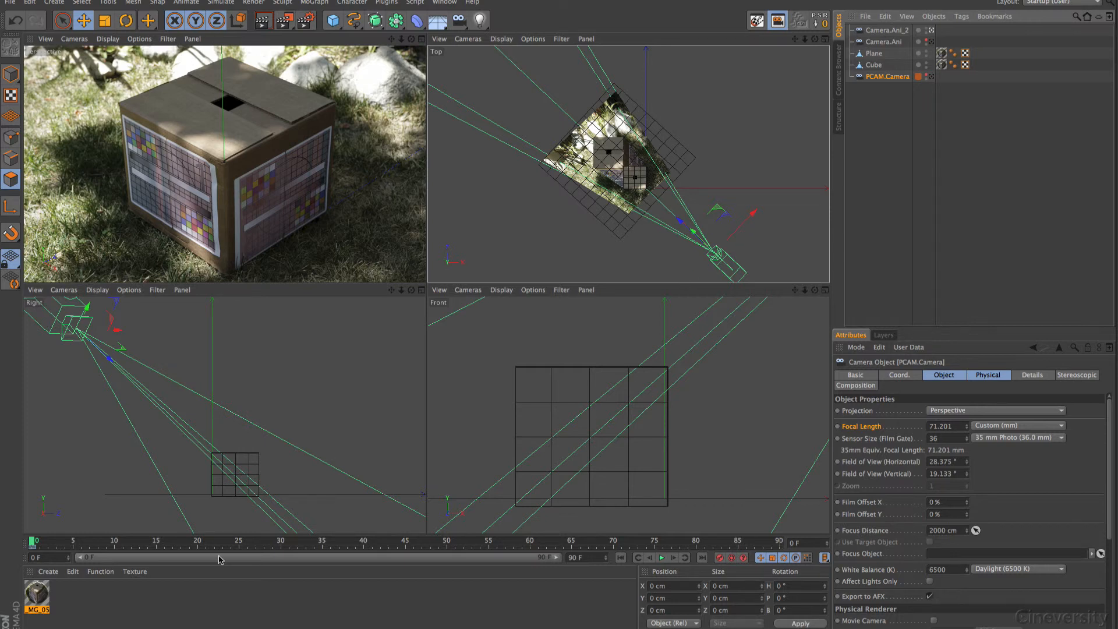
{"action": "left_click_drag", "start_coordinate": [32, 544], "coordinate": [611, 587]}
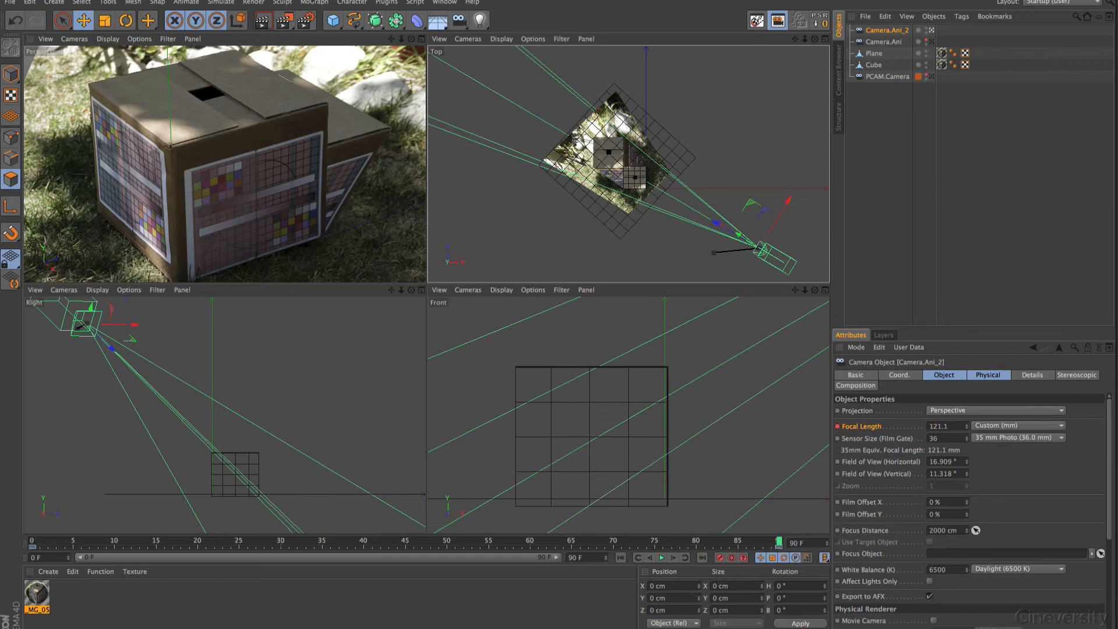
Add a new camera at frame 90, move it slightly away from Camera.Ani_2 in the top view, and look through it
{"action": "left_click_drag", "start_coordinate": [459, 20], "coordinate": [496, 41]}
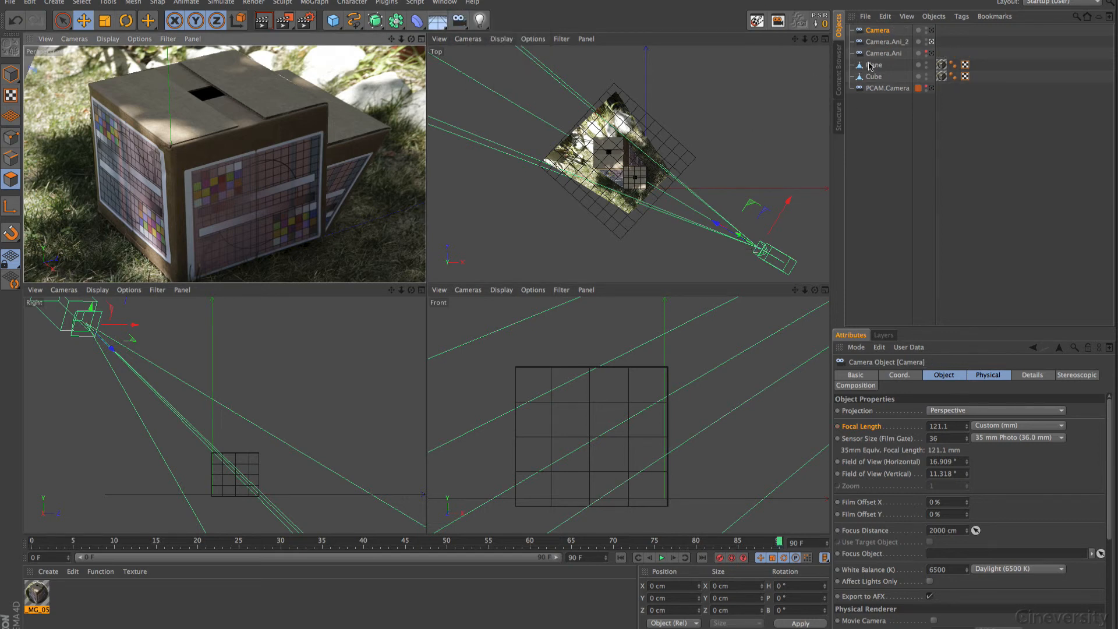
{"action": "left_click", "coordinate": [876, 33]}
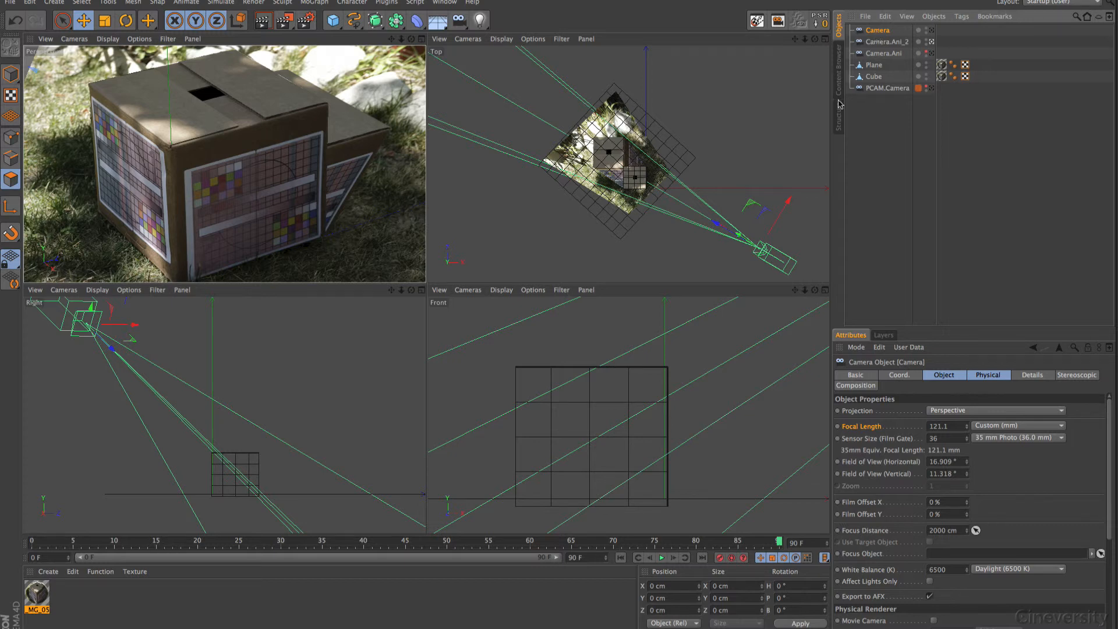
{"action": "left_click", "coordinate": [882, 42]}
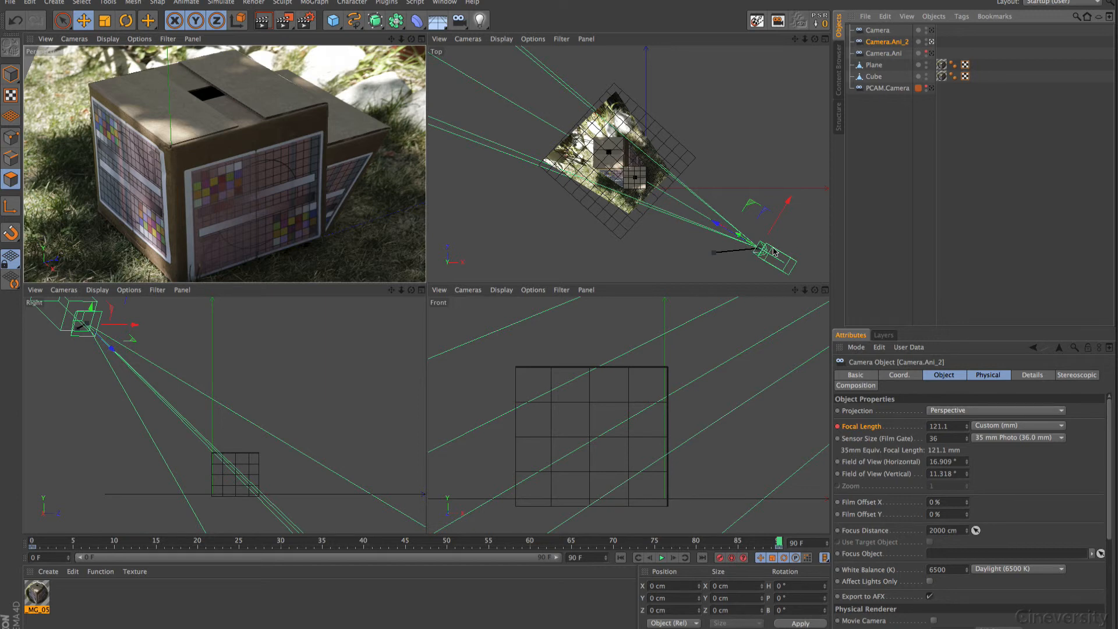
{"action": "left_click", "coordinate": [882, 34]}
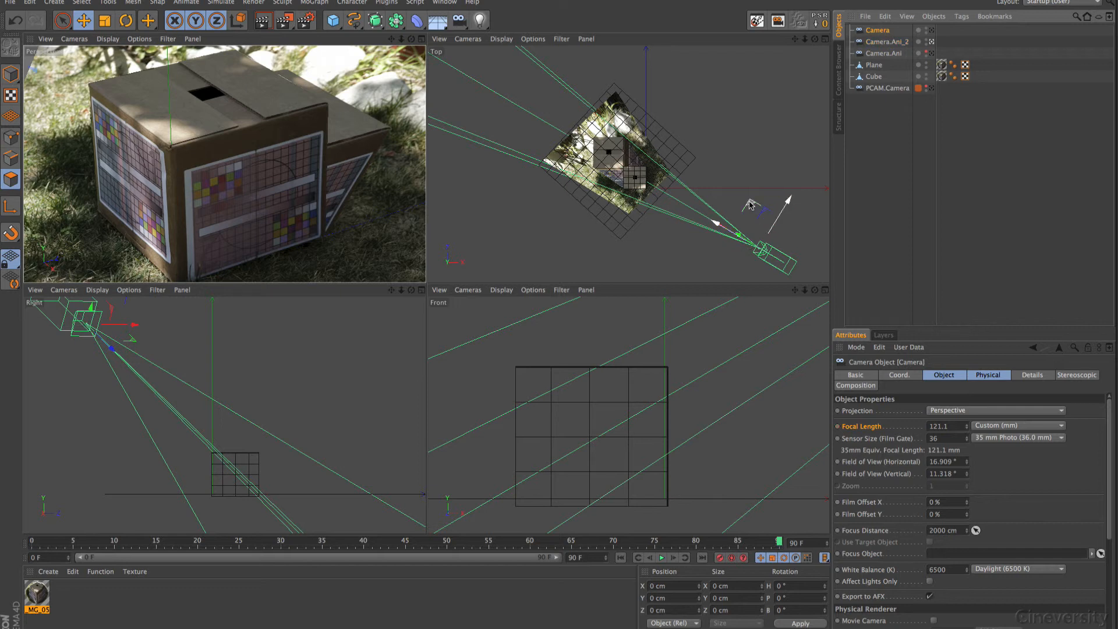
{"action": "left_click_drag", "start_coordinate": [753, 207], "coordinate": [767, 198]}
{"action": "left_click", "coordinate": [932, 30]}
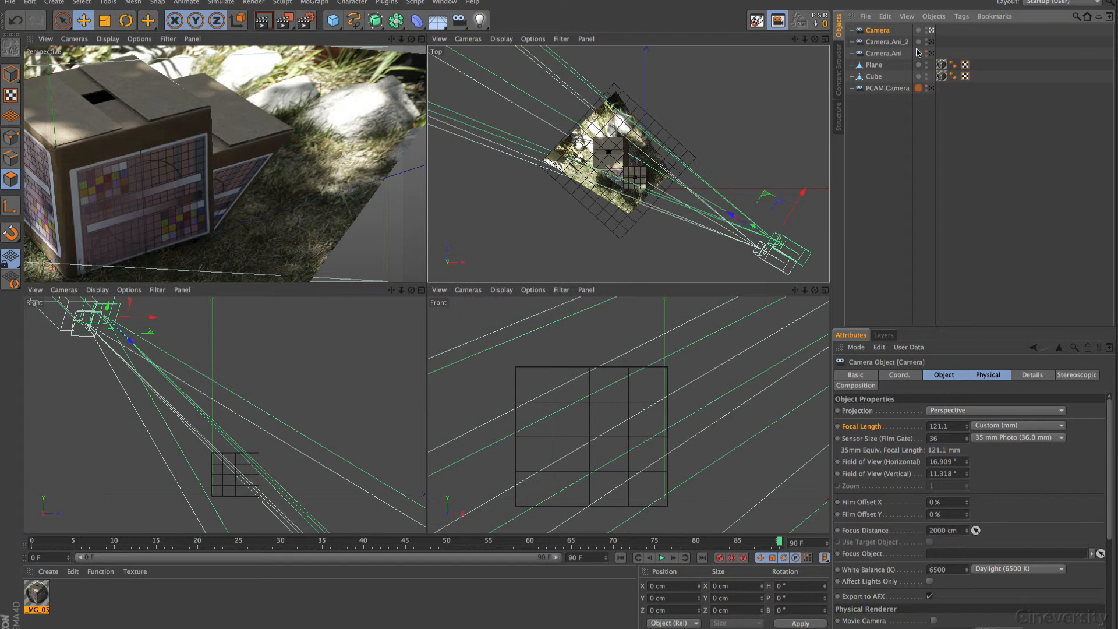
Rotate the new camera in the top view to aim it back at the cardboard box
{"action": "left_click", "coordinate": [125, 21]}
{"action": "left_click_drag", "start_coordinate": [729, 136], "coordinate": [723, 135]}
{"action": "key", "text": "ctrl+z"}
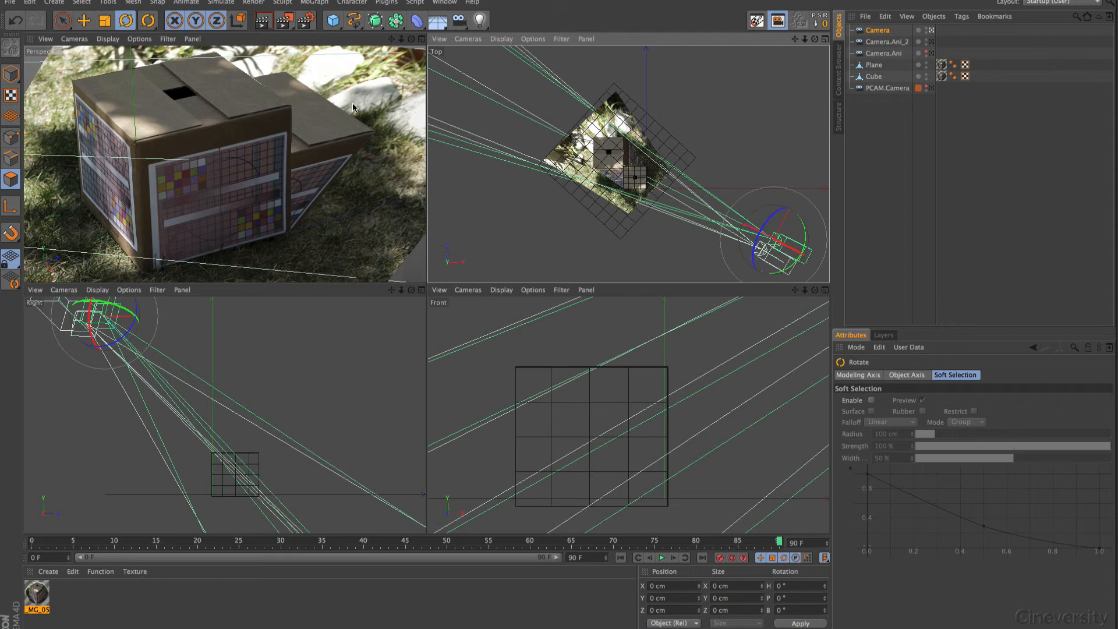
Rename the new camera as PCAM.Camera.2
{"action": "left_click", "coordinate": [878, 31]}
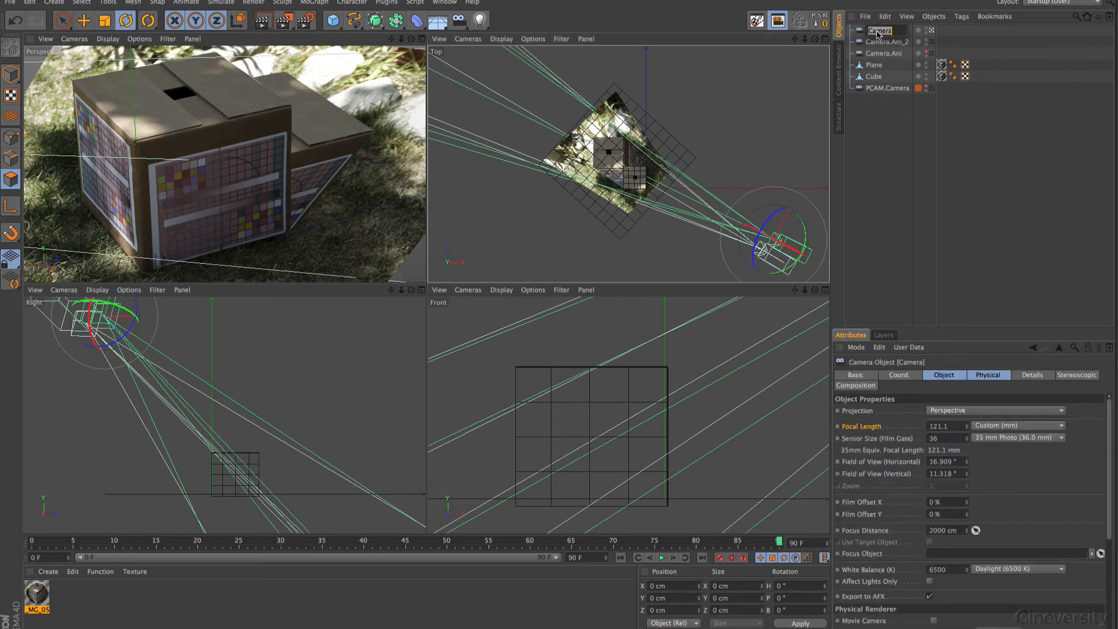
{"action": "left_click", "coordinate": [869, 32]}
{"action": "type", "text": "PCAM"}
{"action": "key", "text": "Right"}
{"action": "key", "text": "Right"}
{"action": "key", "text": "Right"}
{"action": "key", "text": "Right"}
{"action": "type", "text": ".2"}
{"action": "left_click", "coordinate": [875, 125]}
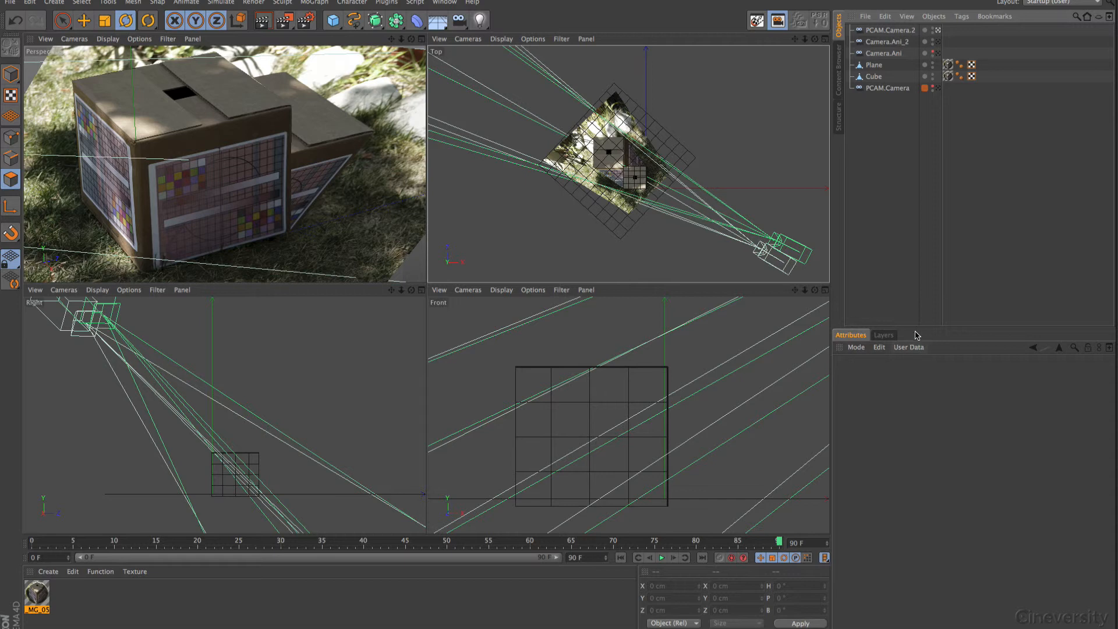
{"action": "left_click", "coordinate": [962, 16]}
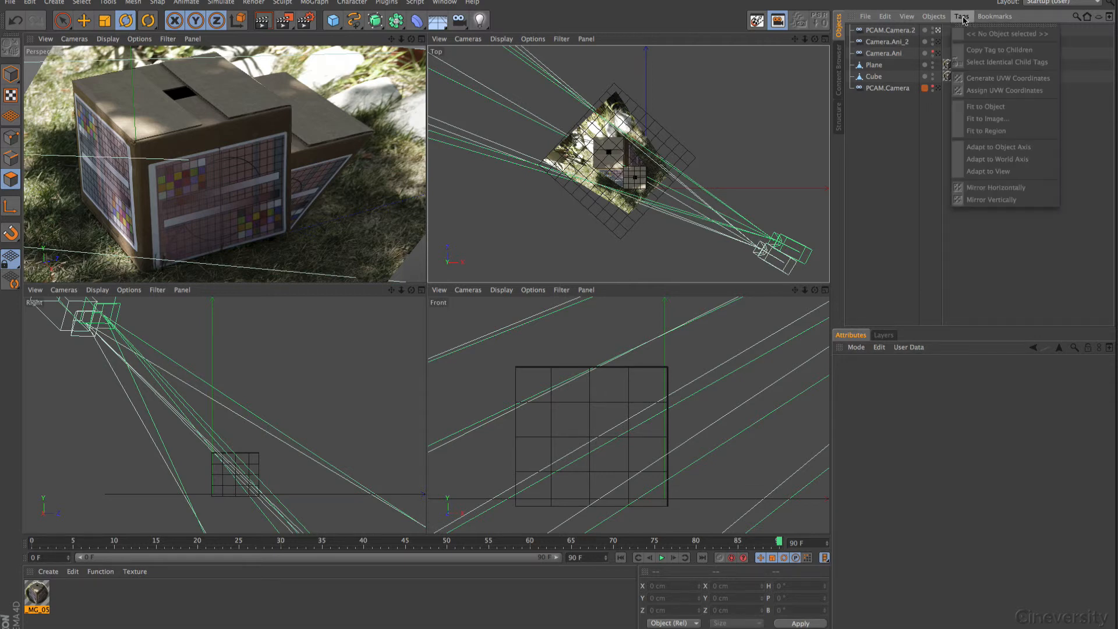
{"action": "left_click", "coordinate": [897, 30]}
{"action": "left_click", "coordinate": [962, 16]}
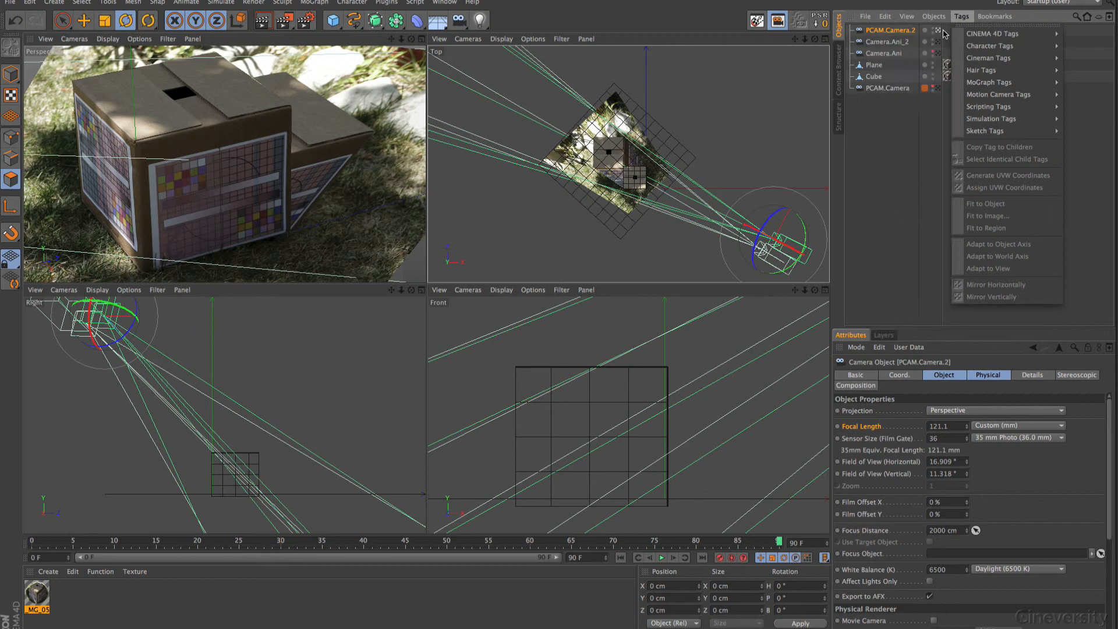
{"action": "mouse_move", "coordinate": [955, 34]}
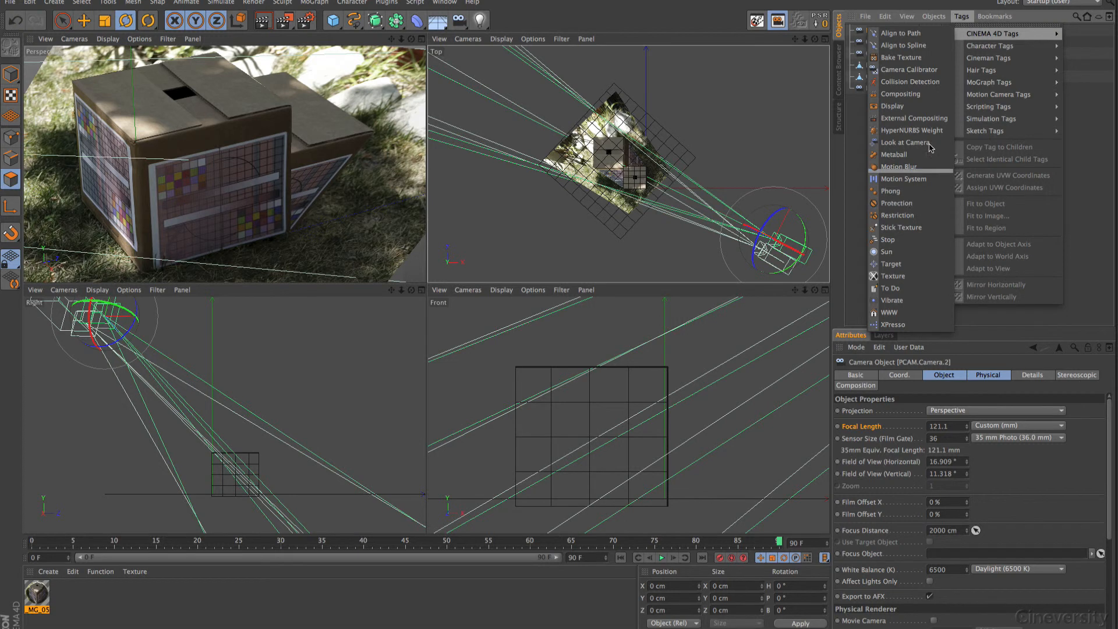
{"action": "left_click", "coordinate": [958, 5]}
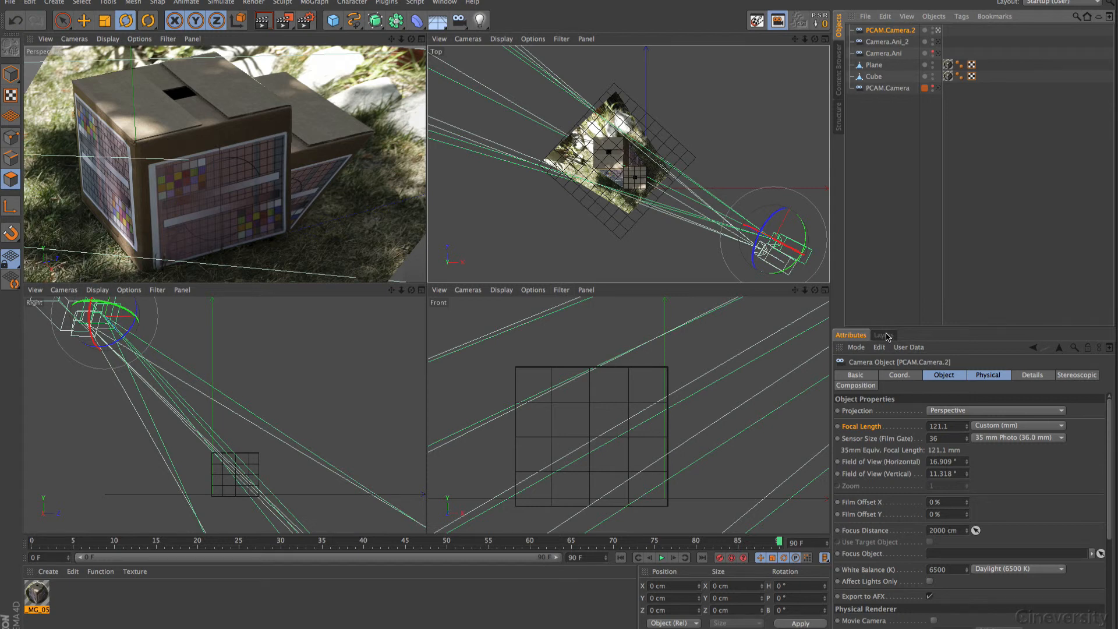
Lock the layer that holds PCAM.Camera, then unlock it again
{"action": "left_click", "coordinate": [884, 334]}
{"action": "left_click", "coordinate": [929, 370]}
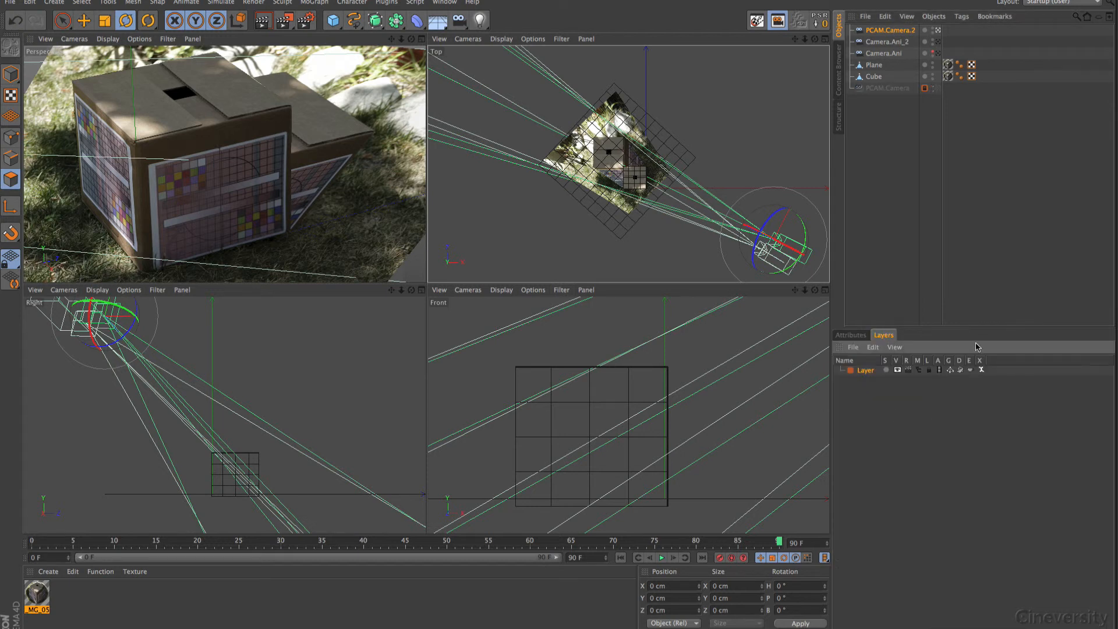
{"action": "left_click", "coordinate": [902, 146]}
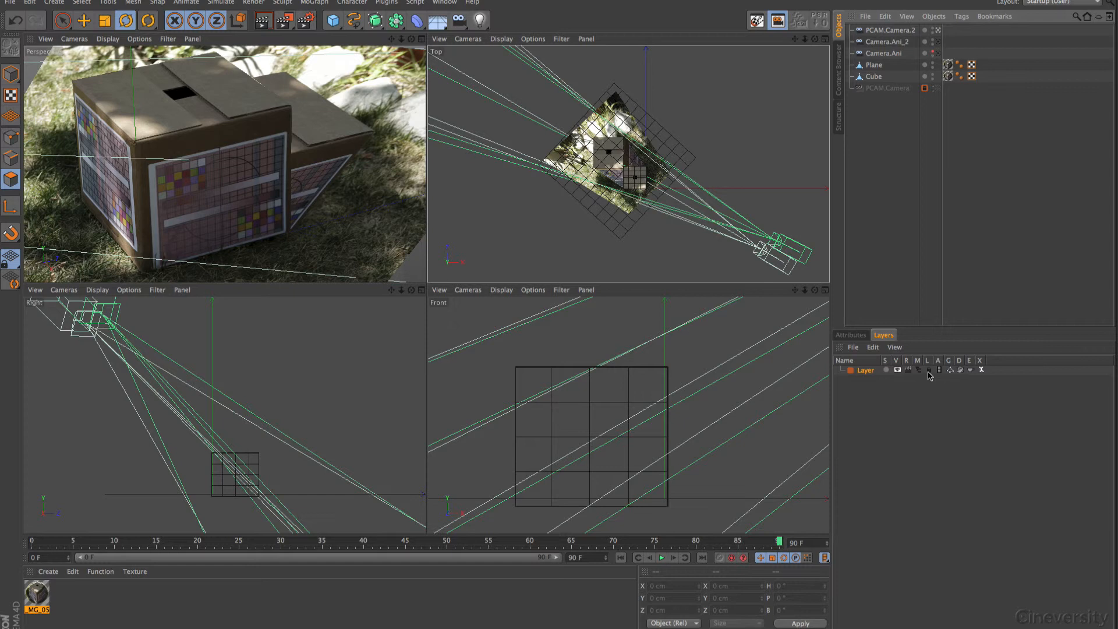
{"action": "left_click", "coordinate": [929, 371]}
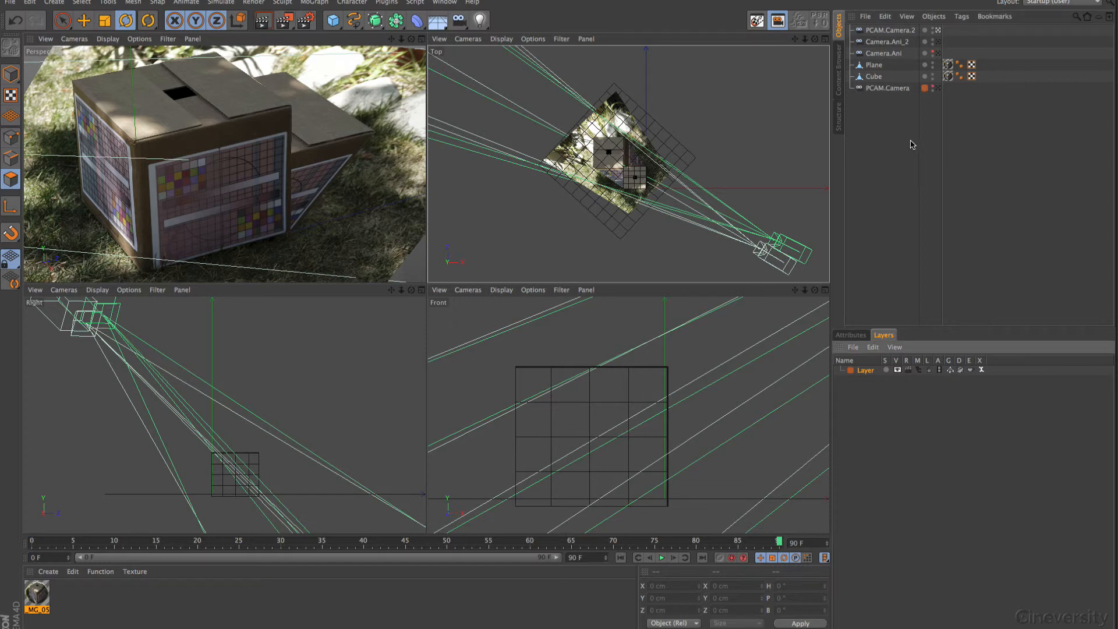
Shift PCAM.Camera.2 in the perspective view to reframe the box
{"action": "left_click", "coordinate": [896, 35]}
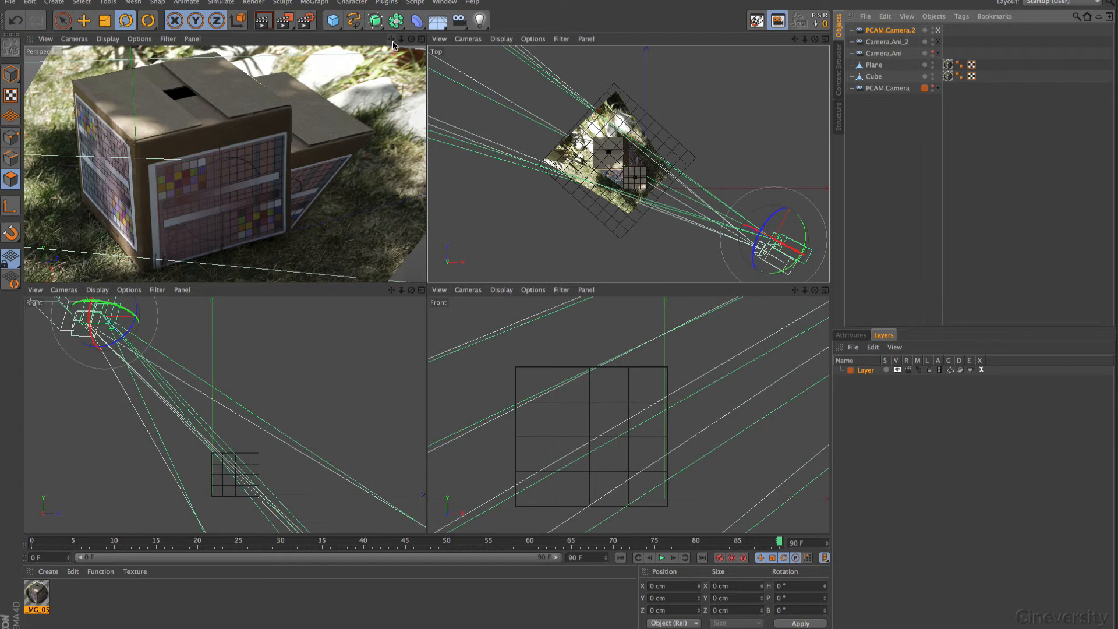
{"action": "left_click_drag", "start_coordinate": [390, 41], "coordinate": [436, 43]}
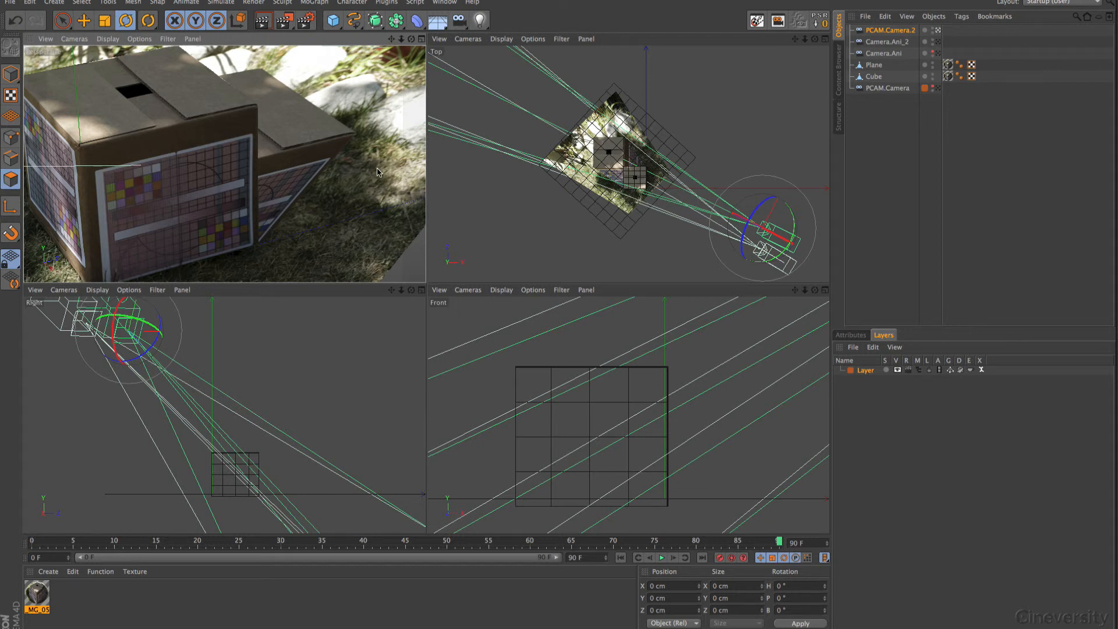
Set the render output size to half resolution, 2808 by 1872 pixels
{"action": "left_click", "coordinate": [307, 19]}
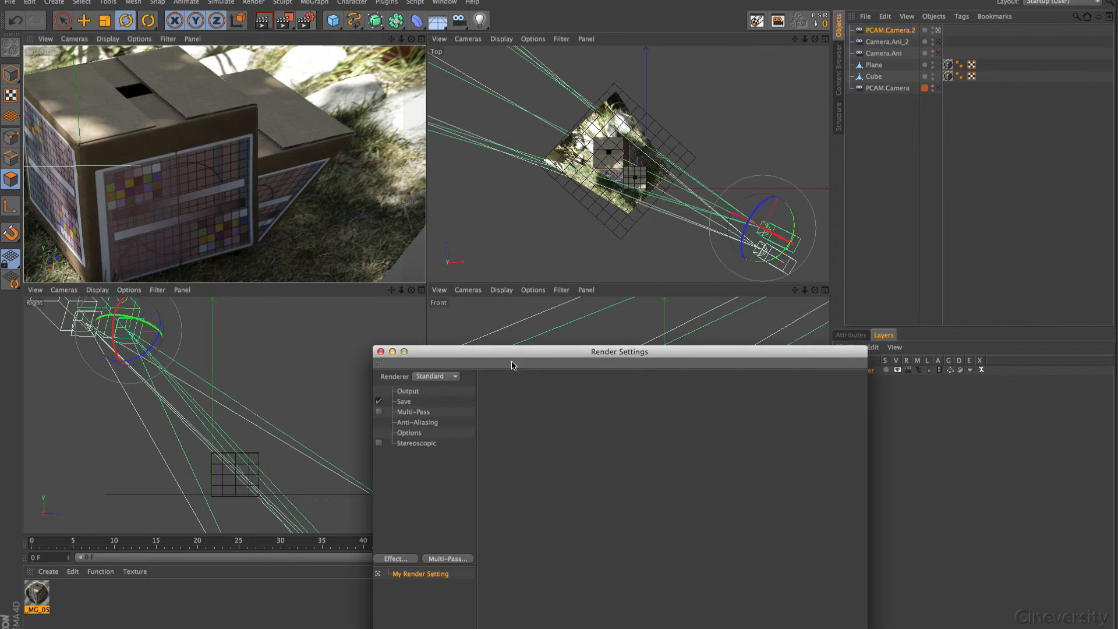
{"action": "left_click_drag", "start_coordinate": [505, 357], "coordinate": [507, 246]}
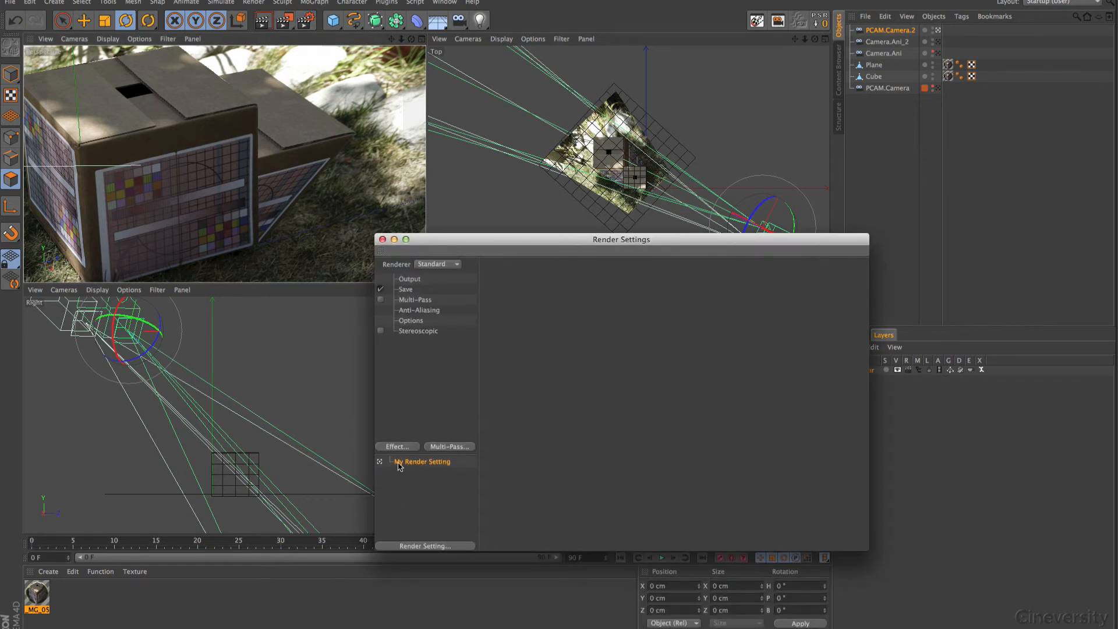
{"action": "left_click", "coordinate": [416, 279]}
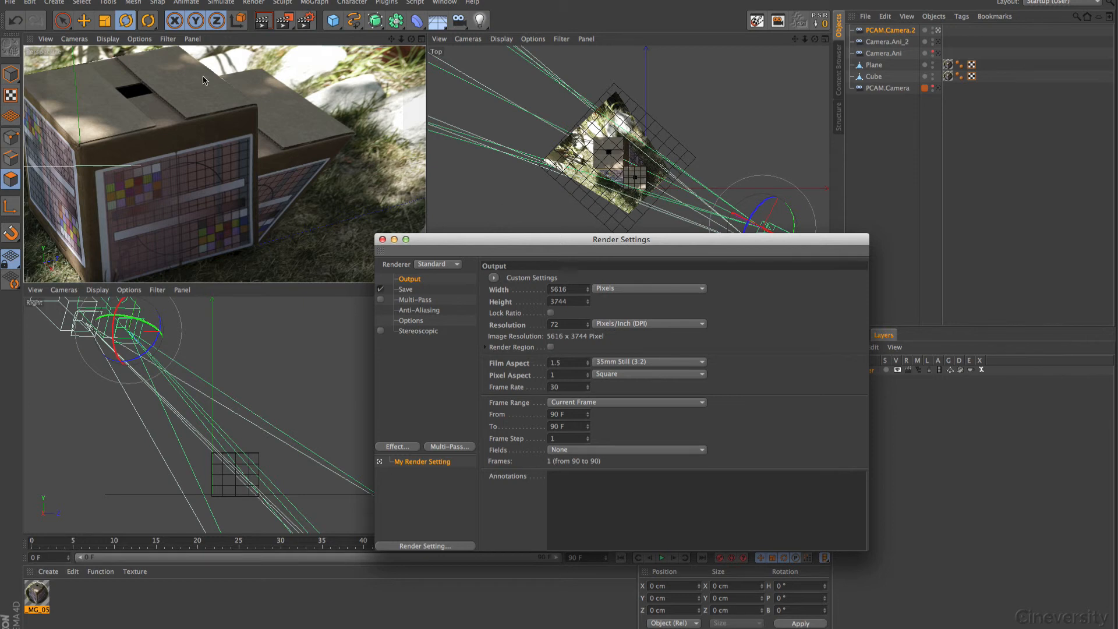
{"action": "type", "text": "2"}
{"action": "left_click", "coordinate": [573, 302]}
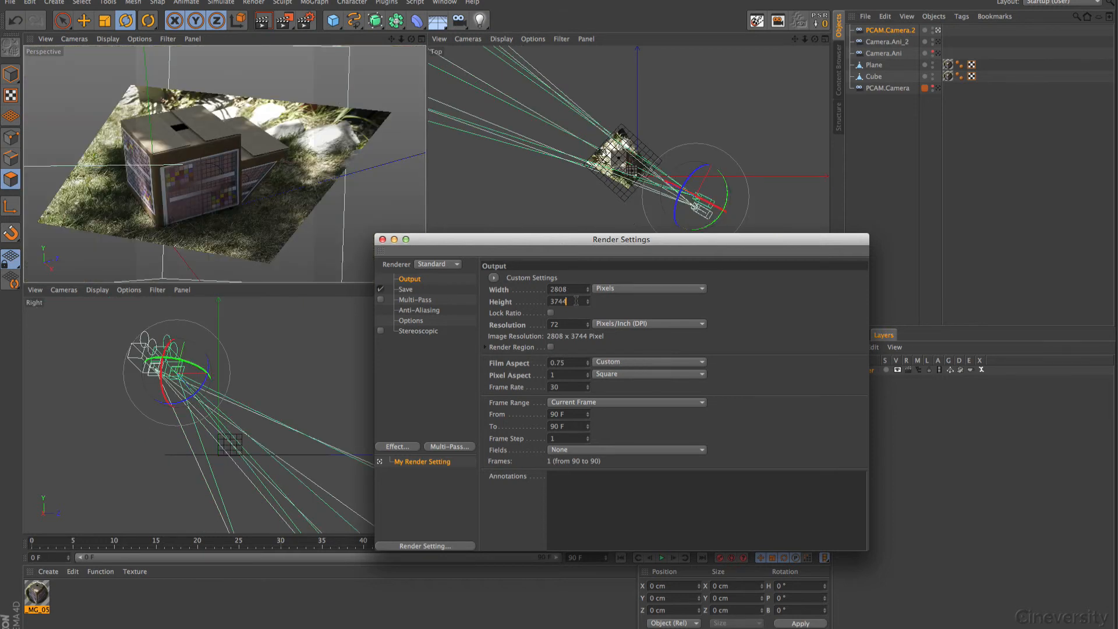
{"action": "type", "text": "/2"}
{"action": "key", "text": "Return"}
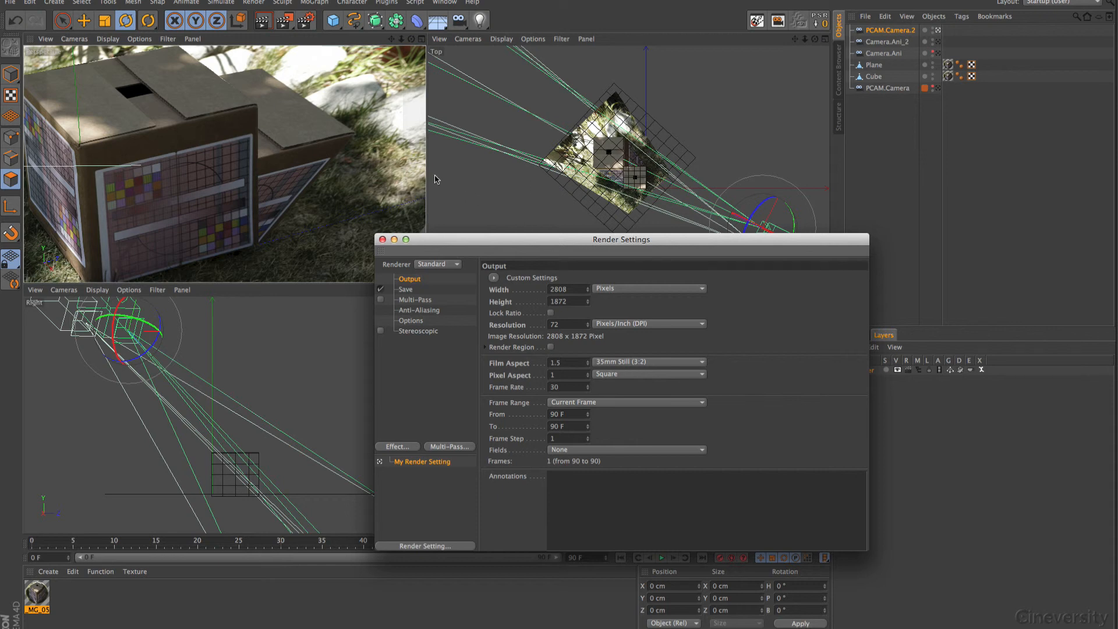
Set the render output file to patch in the tex folder of ProCam_01f_01
{"action": "left_click", "coordinate": [406, 290]}
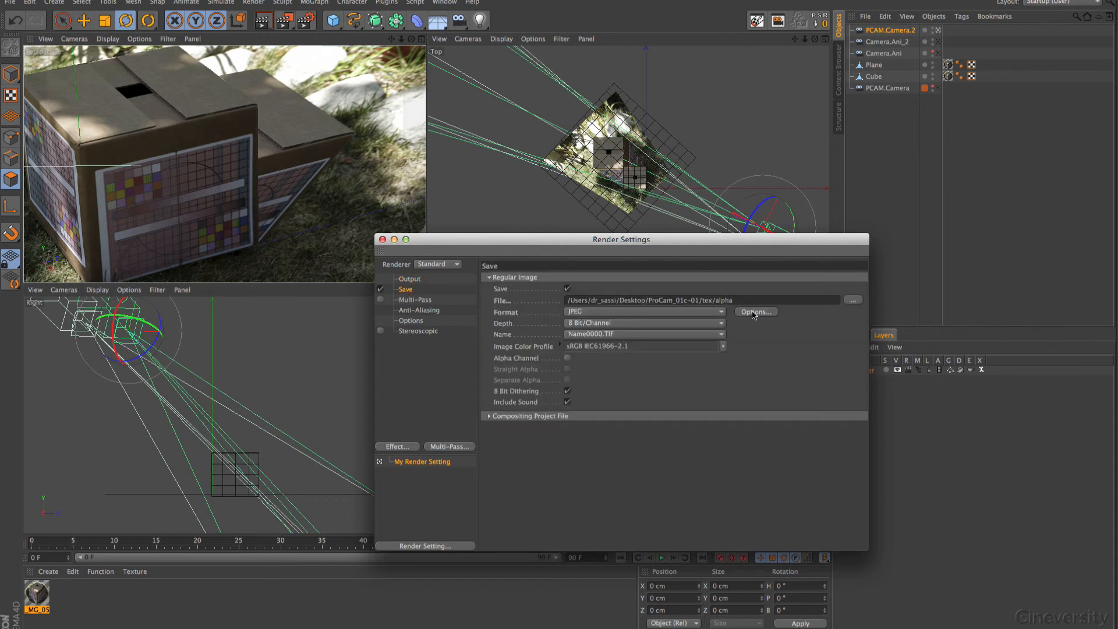
{"action": "left_click_drag", "start_coordinate": [738, 300], "coordinate": [726, 300]}
{"action": "left_click", "coordinate": [853, 299]}
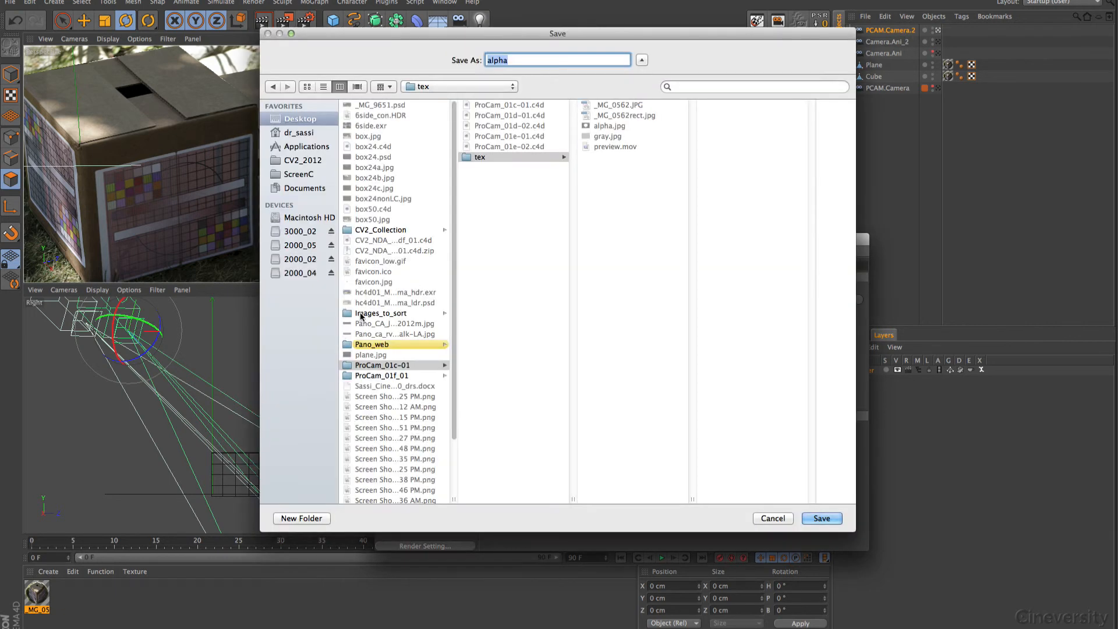
{"action": "left_click", "coordinate": [380, 376]}
{"action": "left_click", "coordinate": [470, 126]}
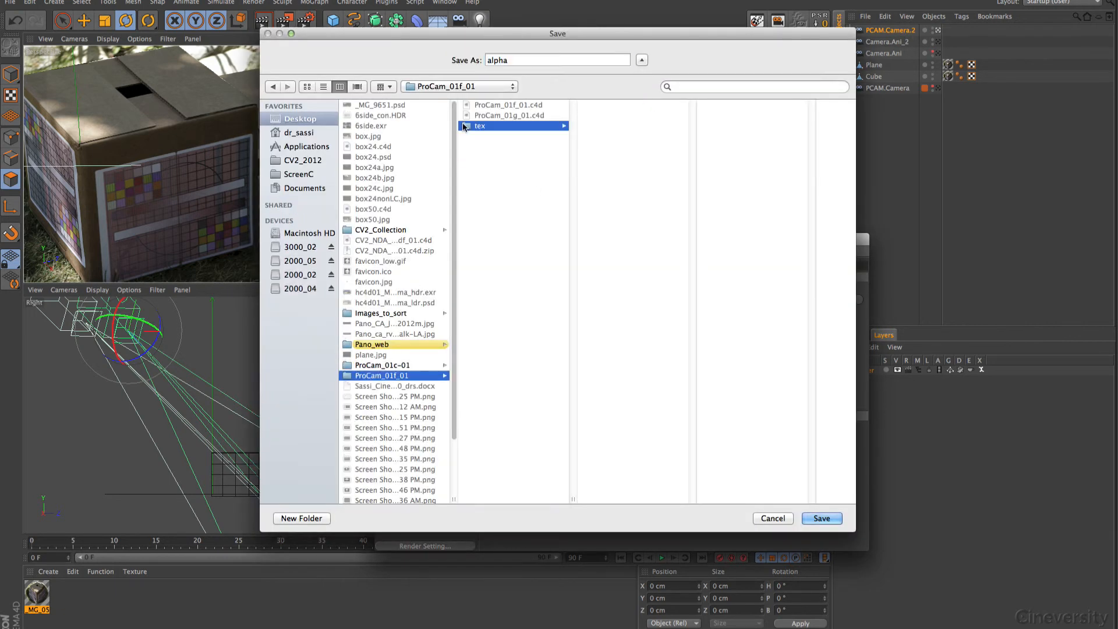
{"action": "double_click", "coordinate": [515, 58]}
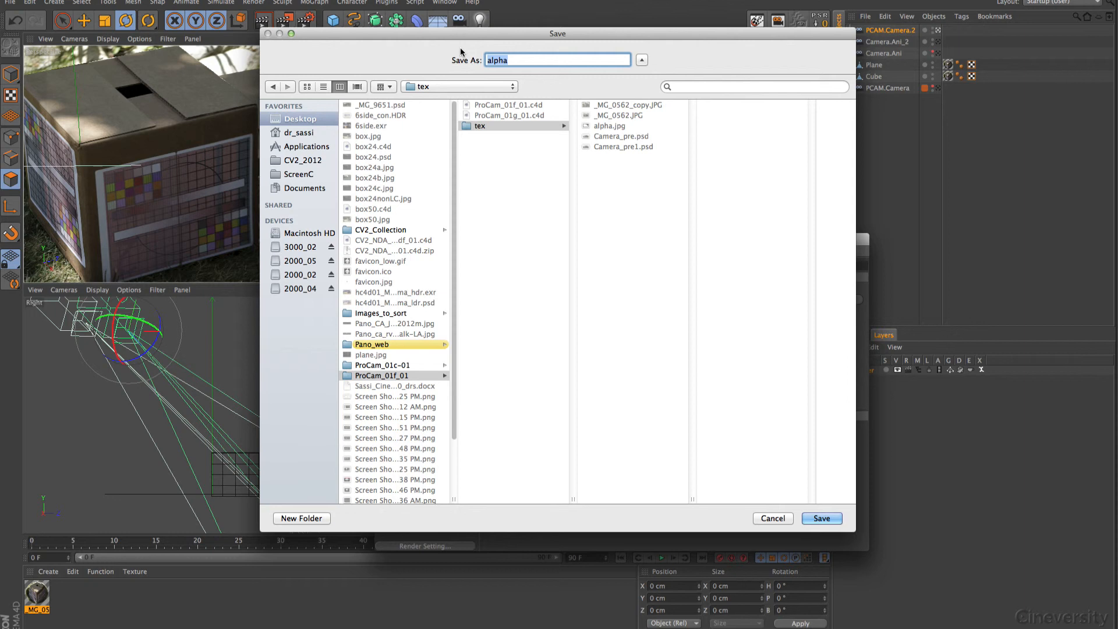
{"action": "type", "text": "patch"}
{"action": "left_click", "coordinate": [815, 515]}
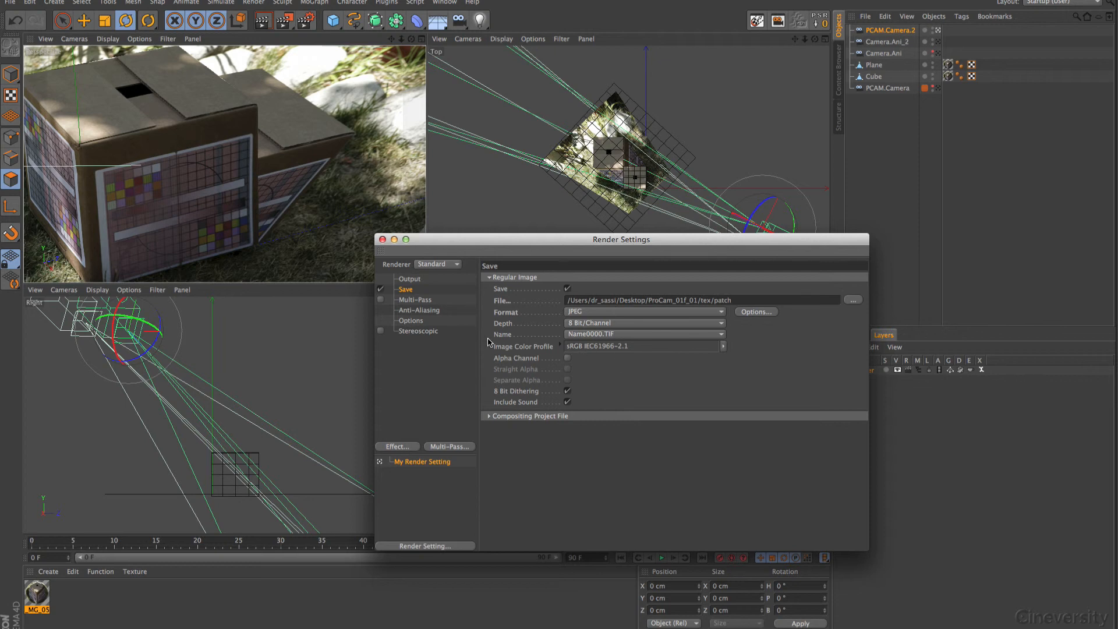
Set anti-aliasing to Best, keep the Cubic (Still Image) filter, and render the current frame from PCAM.Camera.2
{"action": "left_click", "coordinate": [428, 309]}
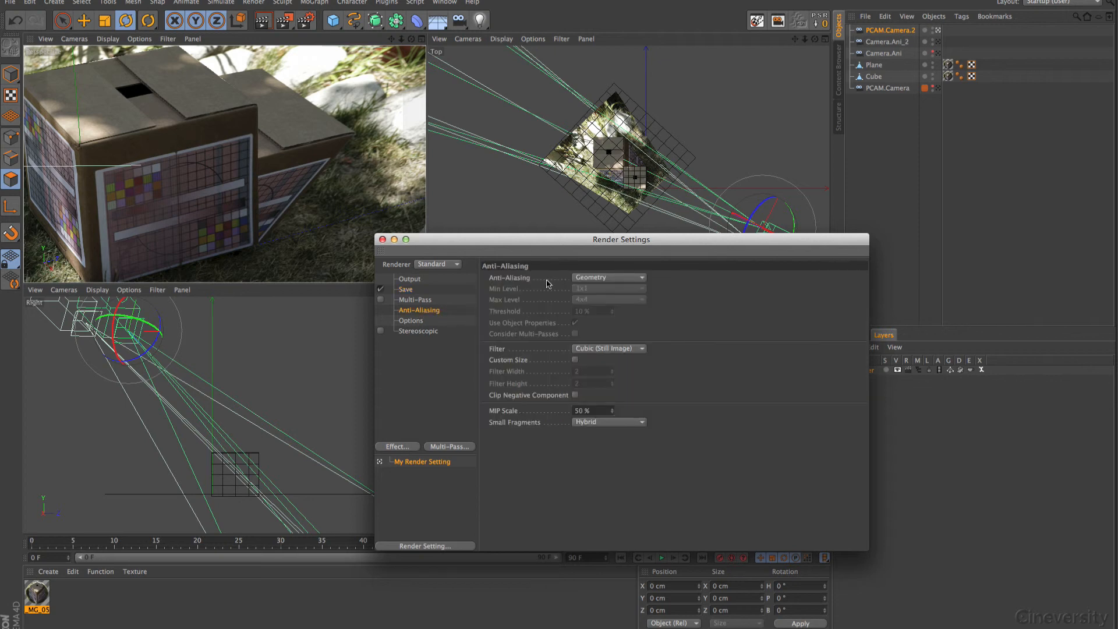
{"action": "left_click", "coordinate": [612, 279]}
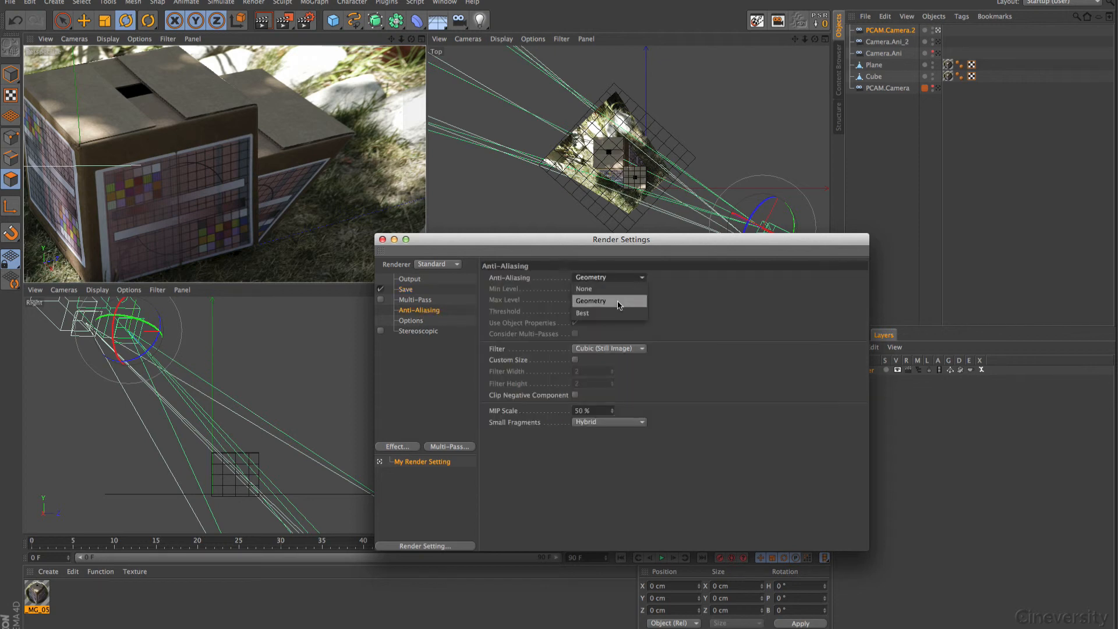
{"action": "left_click", "coordinate": [617, 313]}
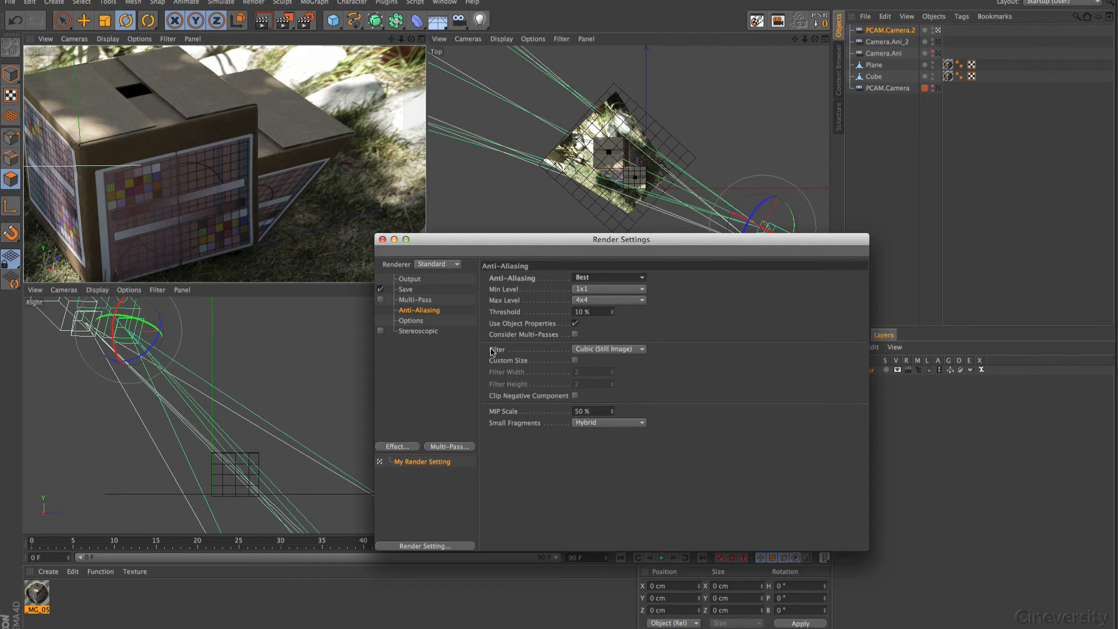
{"action": "left_click", "coordinate": [630, 350]}
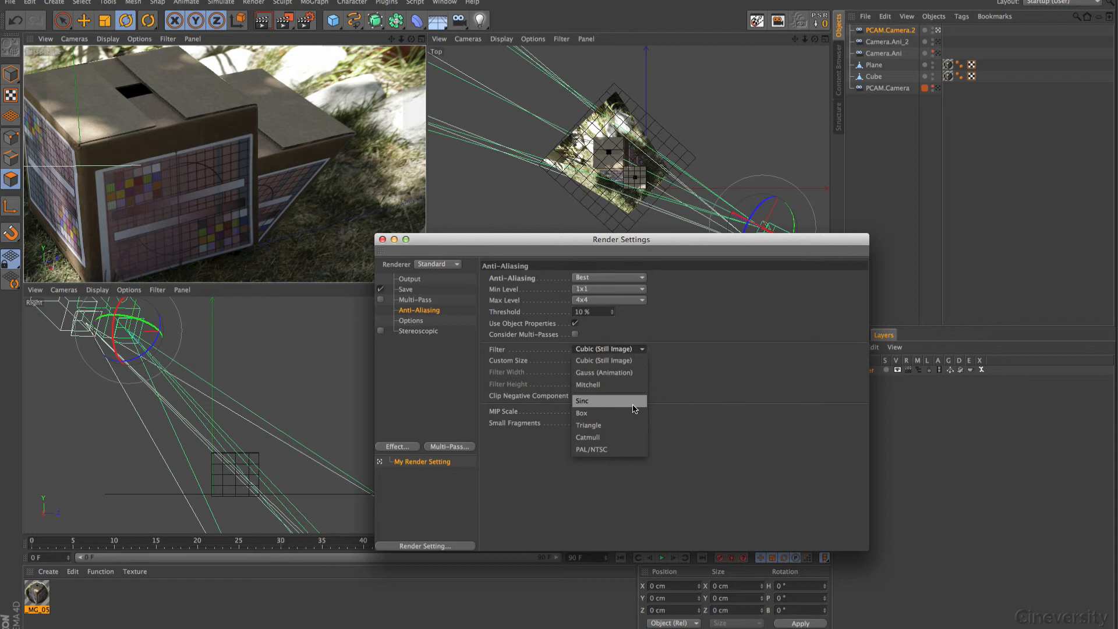
{"action": "left_click", "coordinate": [444, 324]}
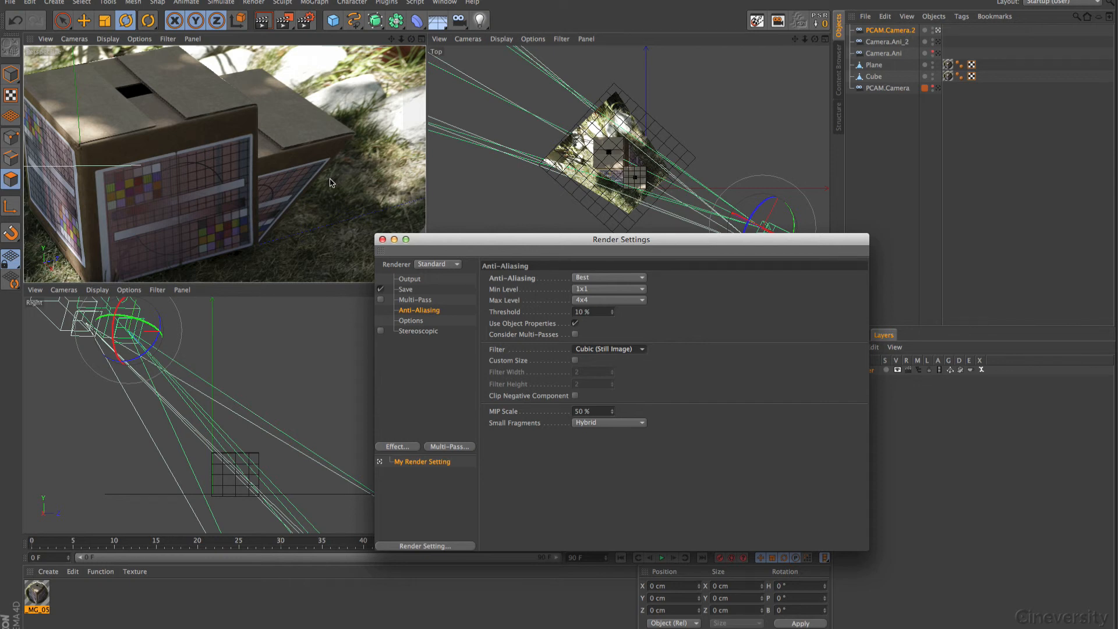
{"action": "left_click", "coordinate": [618, 352]}
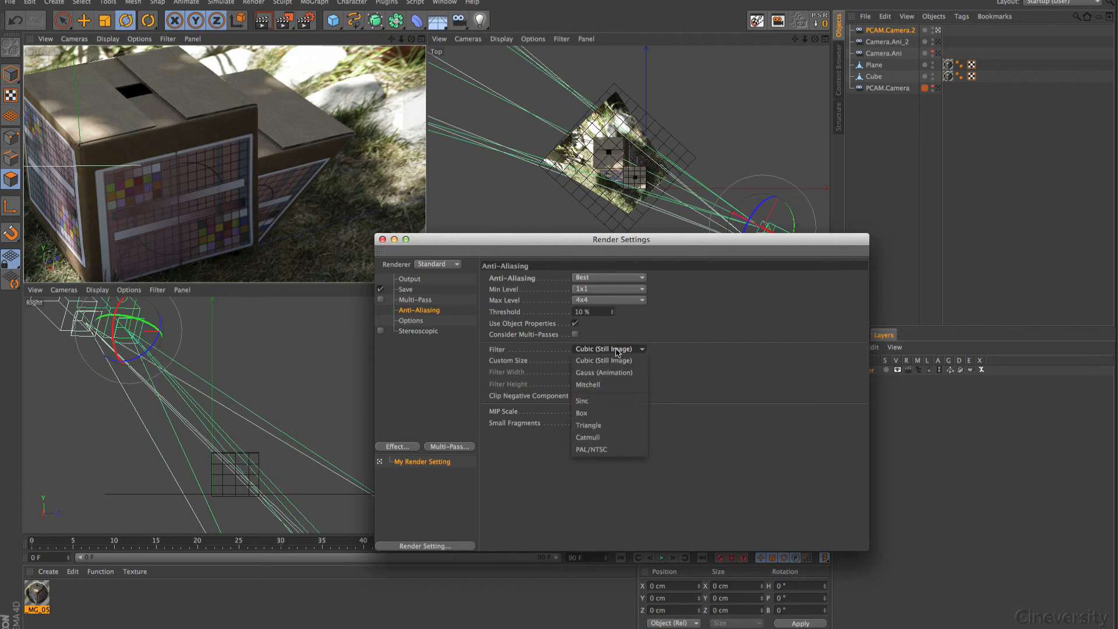
{"action": "left_click", "coordinate": [646, 335]}
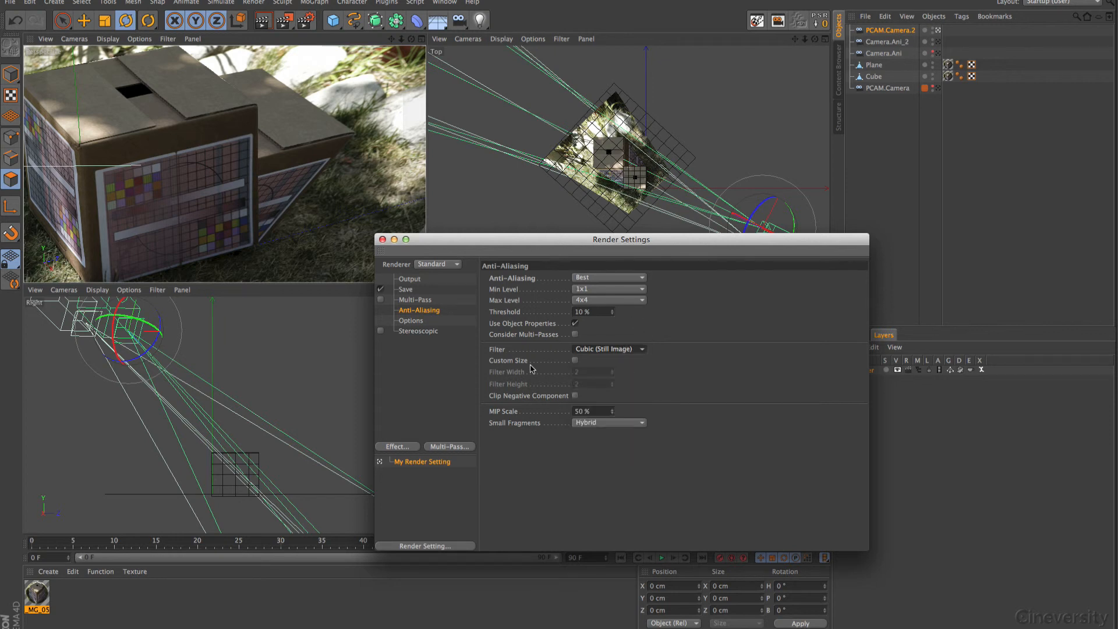
{"action": "left_click", "coordinate": [382, 240]}
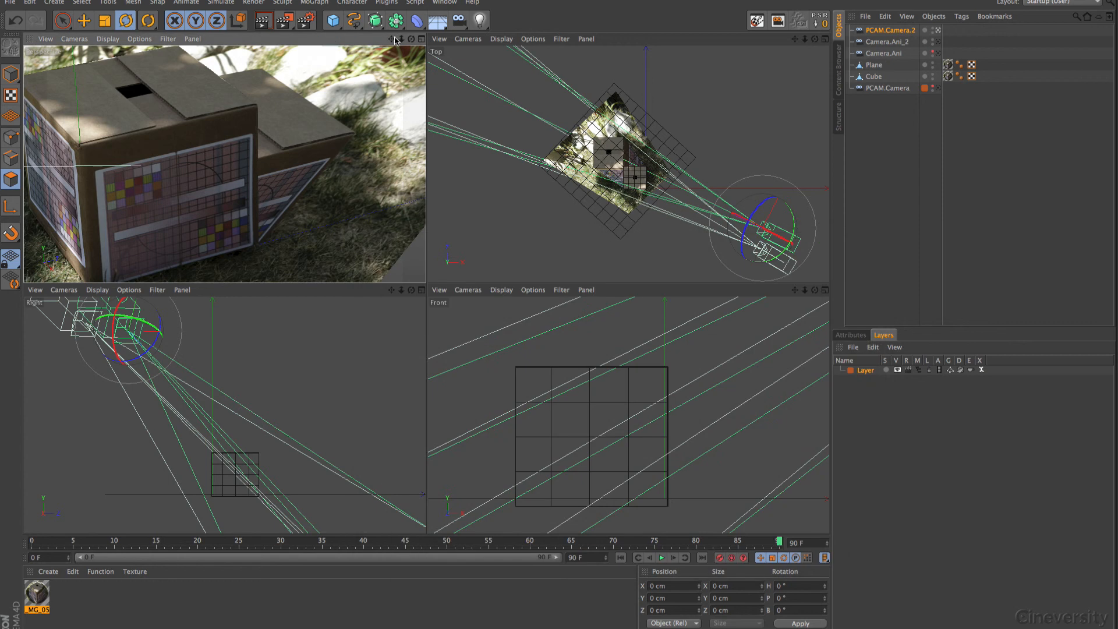
{"action": "left_click", "coordinate": [284, 22]}
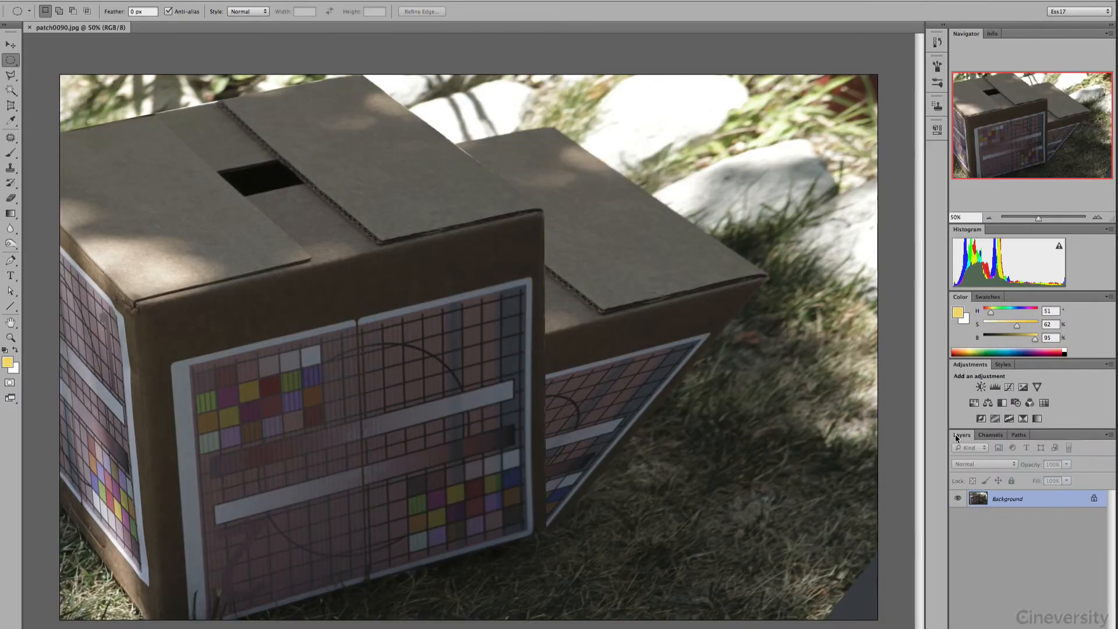
With patch0090.jpg open in Photoshop, add an empty layer above the background and activate the Clone Stamp tool
{"action": "key", "text": "alt+shift+super+n"}
{"action": "key", "text": "s"}
{"action": "left_click", "coordinate": [936, 106]}
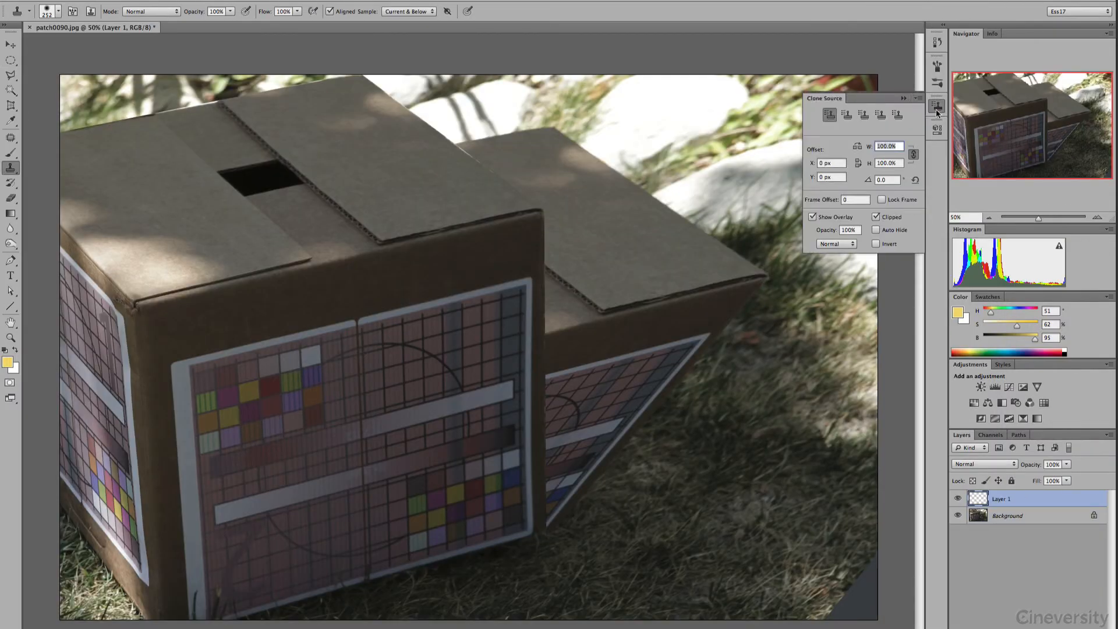
{"action": "left_click", "coordinate": [935, 106]}
{"action": "left_click", "coordinate": [989, 218]}
Clone grass over the ghost box beside the real box, lowering the stamp opacity to 37%
{"action": "left_click_drag", "start_coordinate": [662, 444], "coordinate": [619, 430], "text": "ctrl+alt"}
{"action": "left_click", "coordinate": [697, 470], "text": "alt"}
{"action": "mouse_move", "coordinate": [579, 395]}
{"action": "left_mouse_down"}
{"action": "mouse_move", "coordinate": [557, 428]}
{"action": "mouse_move", "coordinate": [561, 379]}
{"action": "mouse_move", "coordinate": [532, 349]}
{"action": "mouse_move", "coordinate": [644, 302]}
{"action": "mouse_move", "coordinate": [609, 294]}
{"action": "mouse_move", "coordinate": [549, 304]}
{"action": "mouse_move", "coordinate": [539, 295]}
{"action": "mouse_move", "coordinate": [569, 244]}
{"action": "mouse_move", "coordinate": [617, 215]}
{"action": "left_mouse_up"}
{"action": "left_click_drag", "start_coordinate": [200, 11], "coordinate": [163, 12]}
{"action": "left_click", "coordinate": [662, 203], "text": "alt"}
{"action": "left_click", "coordinate": [563, 253]}
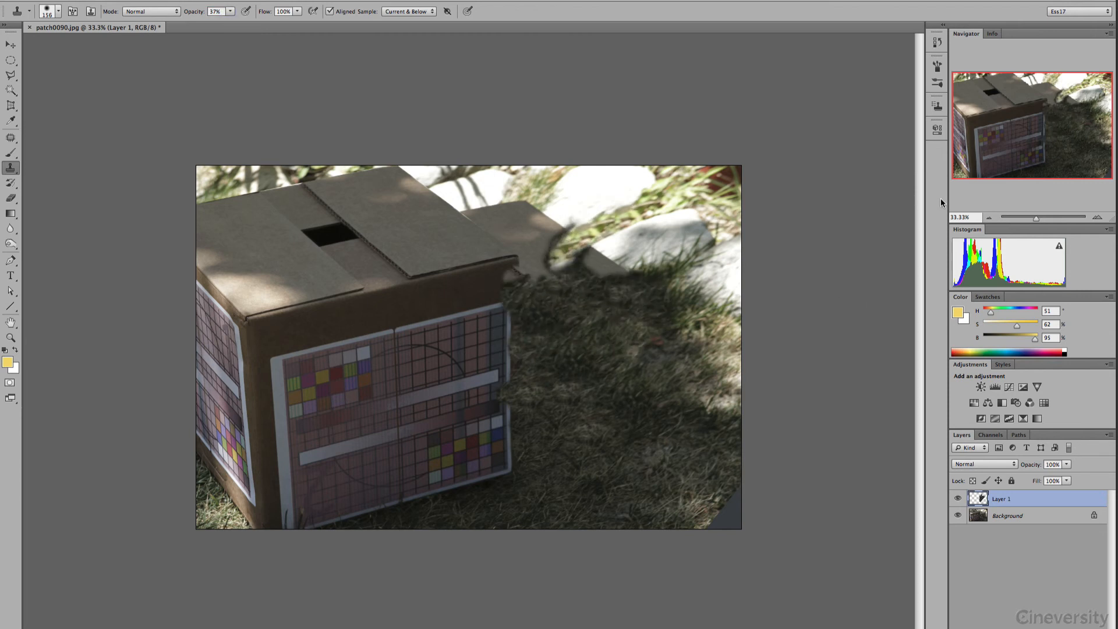
Clone grass and rock over the ghost lid's remains beside the large lower rock
{"action": "left_click", "coordinate": [937, 66]}
{"action": "left_click", "coordinate": [904, 58]}
{"action": "left_click", "coordinate": [619, 220], "text": "alt"}
{"action": "mouse_move", "coordinate": [548, 239]}
{"action": "left_mouse_down"}
{"action": "mouse_move", "coordinate": [560, 268]}
{"action": "mouse_move", "coordinate": [569, 262]}
{"action": "left_mouse_up"}
{"action": "left_click", "coordinate": [584, 353], "text": "alt"}
{"action": "left_click_drag", "start_coordinate": [568, 274], "coordinate": [537, 260]}
{"action": "left_click", "coordinate": [653, 239], "text": "alt"}
{"action": "mouse_move", "coordinate": [618, 269]}
{"action": "left_mouse_down"}
{"action": "mouse_move", "coordinate": [599, 244]}
{"action": "mouse_move", "coordinate": [586, 262]}
{"action": "mouse_move", "coordinate": [551, 251]}
{"action": "mouse_move", "coordinate": [570, 275]}
{"action": "mouse_move", "coordinate": [600, 253]}
{"action": "left_mouse_up"}
{"action": "left_click", "coordinate": [728, 335], "text": "alt"}
{"action": "left_click", "coordinate": [623, 288], "text": "alt"}
Clone rocks and grass over the ghost lid along the real box's upper back edge
{"action": "left_click", "coordinate": [607, 250], "text": "alt"}
{"action": "left_click", "coordinate": [579, 192], "text": "alt"}
{"action": "mouse_move", "coordinate": [545, 222]}
{"action": "left_mouse_down"}
{"action": "mouse_move", "coordinate": [556, 206]}
{"action": "mouse_move", "coordinate": [557, 229]}
{"action": "mouse_move", "coordinate": [504, 209]}
{"action": "mouse_move", "coordinate": [546, 192]}
{"action": "mouse_move", "coordinate": [513, 211]}
{"action": "mouse_move", "coordinate": [504, 183]}
{"action": "mouse_move", "coordinate": [453, 215]}
{"action": "mouse_move", "coordinate": [438, 191]}
{"action": "mouse_move", "coordinate": [422, 196]}
{"action": "mouse_move", "coordinate": [440, 184]}
{"action": "mouse_move", "coordinate": [432, 201]}
{"action": "mouse_move", "coordinate": [457, 227]}
{"action": "left_mouse_up"}
{"action": "left_click", "coordinate": [536, 189], "text": "alt"}
{"action": "left_click", "coordinate": [679, 192], "text": "alt"}
{"action": "left_click", "coordinate": [714, 351], "text": "alt"}
{"action": "left_click", "coordinate": [463, 192], "text": "alt"}
{"action": "left_click", "coordinate": [600, 183], "text": "alt"}
{"action": "left_click", "coordinate": [440, 191], "text": "alt"}
{"action": "left_click", "coordinate": [629, 243], "text": "alt"}
Clone dark grass over the ghost lid remains around the real box's upper right corner with a larger brush
{"action": "left_click", "coordinate": [577, 436], "text": "alt"}
{"action": "left_click_drag", "start_coordinate": [501, 303], "coordinate": [528, 303], "text": "ctrl+alt"}
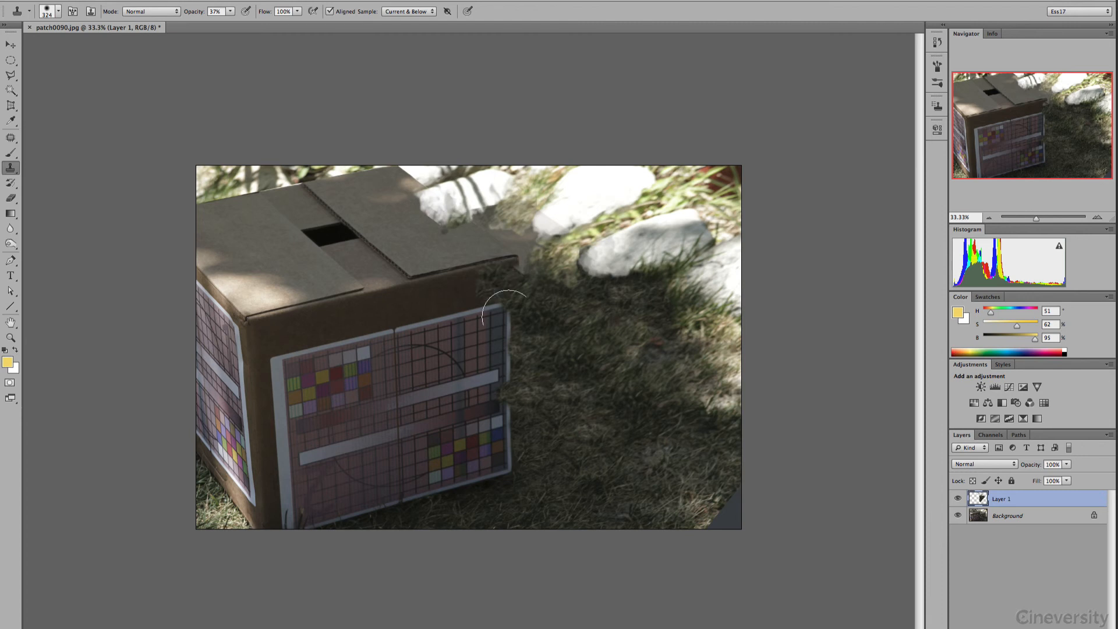
{"action": "mouse_move", "coordinate": [496, 259]}
{"action": "left_mouse_down"}
{"action": "mouse_move", "coordinate": [511, 266]}
{"action": "mouse_move", "coordinate": [495, 239]}
{"action": "left_mouse_up"}
{"action": "left_click", "coordinate": [580, 178], "text": "alt"}
{"action": "left_click_drag", "start_coordinate": [588, 238], "coordinate": [552, 224], "text": "ctrl+alt"}
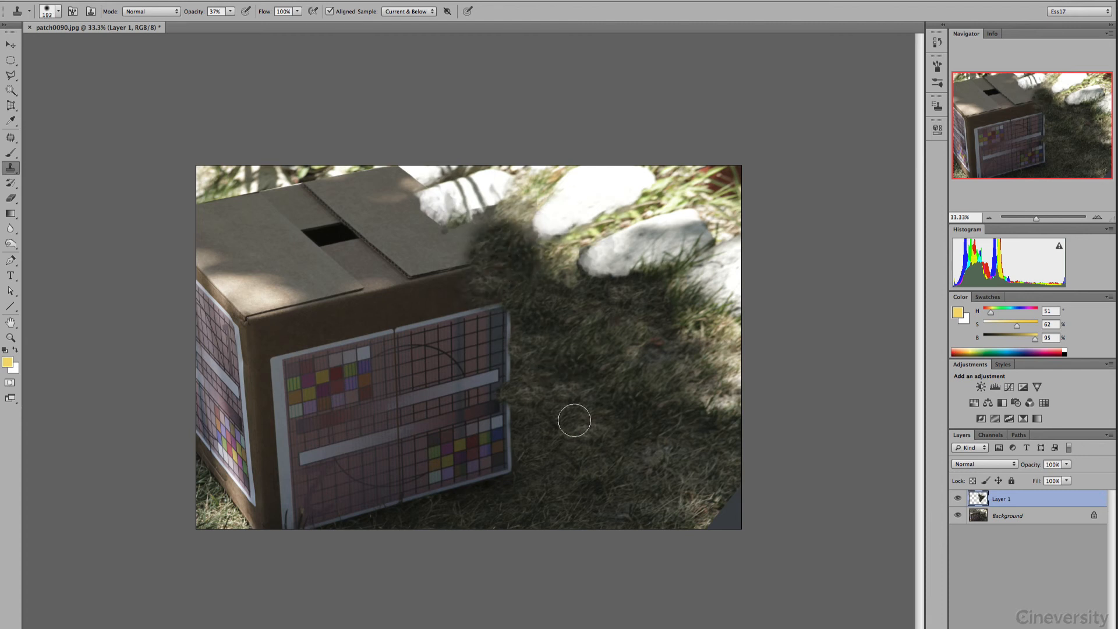
Clone grass along the right edge of the box's front face
{"action": "left_click", "coordinate": [575, 421], "text": "alt"}
{"action": "left_click_drag", "start_coordinate": [512, 323], "coordinate": [516, 460]}
{"action": "mouse_move", "coordinate": [576, 444]}
{"action": "left_mouse_down", "text": "ctrl+alt"}
{"action": "mouse_move", "coordinate": [540, 445]}
{"action": "mouse_move", "coordinate": [506, 325]}
{"action": "mouse_move", "coordinate": [484, 314]}
{"action": "mouse_move", "coordinate": [484, 216]}
{"action": "mouse_move", "coordinate": [484, 305]}
{"action": "mouse_move", "coordinate": [507, 277]}
{"action": "left_mouse_up", "text": "ctrl+alt"}
{"action": "left_click_drag", "start_coordinate": [528, 490], "coordinate": [553, 490], "text": "ctrl+alt"}
{"action": "left_click", "coordinate": [598, 434], "text": "alt"}
{"action": "mouse_move", "coordinate": [545, 332]}
{"action": "left_mouse_down"}
{"action": "mouse_move", "coordinate": [556, 348]}
{"action": "mouse_move", "coordinate": [512, 375]}
{"action": "left_mouse_up"}
Clone grass along the box's bottom edge as far as its lower left corner
{"action": "left_click", "coordinate": [604, 447], "text": "alt"}
{"action": "mouse_move", "coordinate": [585, 442]}
{"action": "left_mouse_down", "text": "ctrl+alt"}
{"action": "mouse_move", "coordinate": [596, 442]}
{"action": "mouse_move", "coordinate": [562, 469]}
{"action": "left_mouse_up", "text": "ctrl+alt"}
{"action": "left_click", "coordinate": [515, 463]}
{"action": "mouse_move", "coordinate": [501, 483]}
{"action": "left_mouse_down"}
{"action": "mouse_move", "coordinate": [252, 525]}
{"action": "mouse_move", "coordinate": [239, 501]}
{"action": "left_mouse_up"}
Save Layer 1's painted area as a new alpha channel, clear the selection, and display that channel alone
{"action": "left_click", "coordinate": [978, 500], "text": "ctrl"}
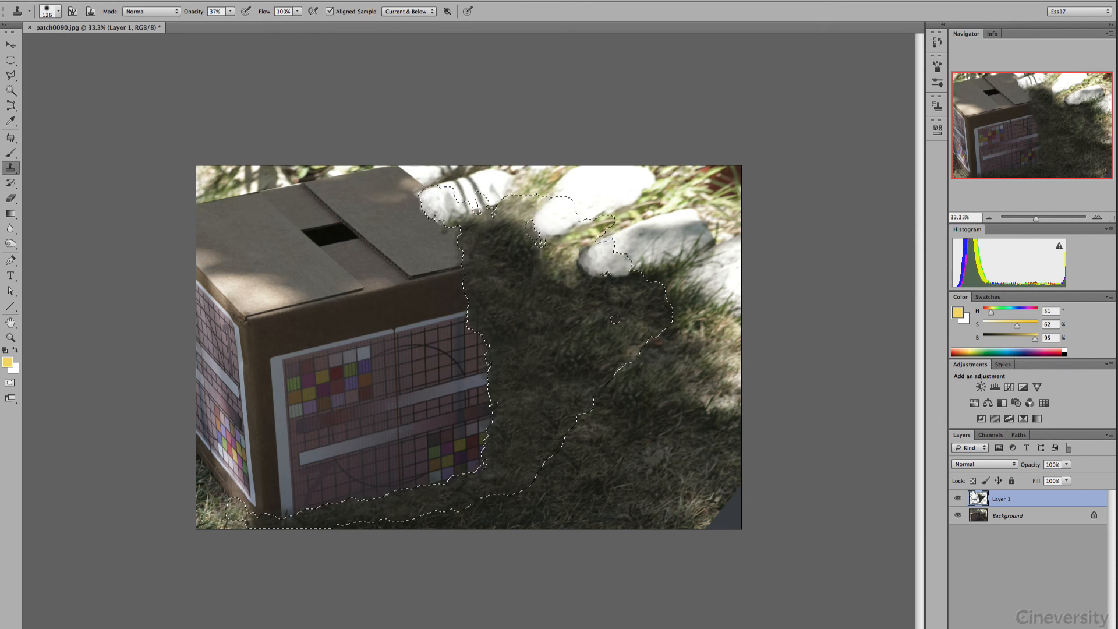
{"action": "left_click", "coordinate": [238, 1]}
{"action": "left_click", "coordinate": [287, 239]}
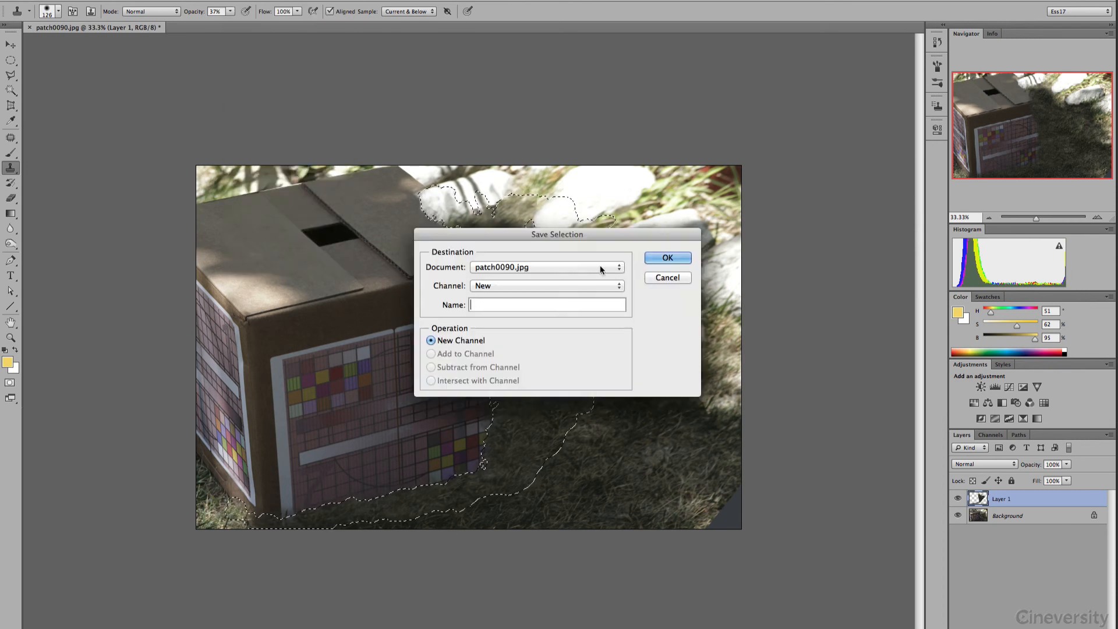
{"action": "left_click", "coordinate": [667, 258]}
{"action": "left_click", "coordinate": [990, 435]}
{"action": "key", "text": "super+d"}
{"action": "left_click", "coordinate": [988, 514]}
Paint the gaps and grey areas inside the alpha channel's shape white with the Brush tool at 99% opacity
{"action": "left_click_drag", "start_coordinate": [554, 323], "coordinate": [563, 323], "text": "ctrl+alt"}
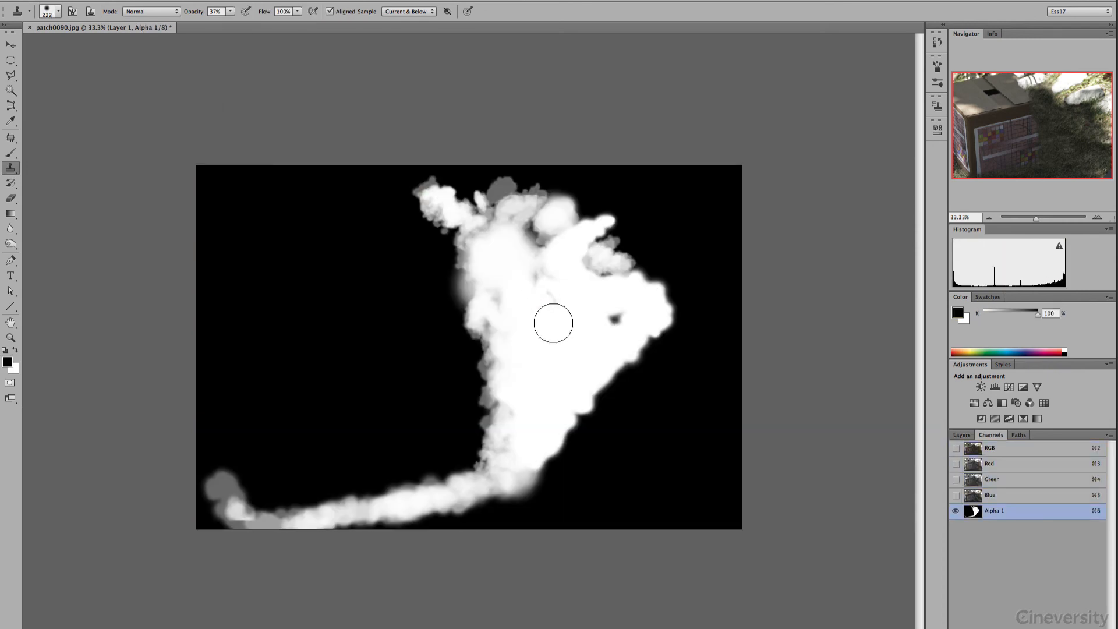
{"action": "key", "text": "x"}
{"action": "left_click_drag", "start_coordinate": [204, 12], "coordinate": [240, 13]}
{"action": "left_click_drag", "start_coordinate": [553, 210], "coordinate": [544, 241]}
{"action": "left_click", "coordinate": [11, 153]}
{"action": "left_click_drag", "start_coordinate": [549, 344], "coordinate": [563, 352], "text": "ctrl+alt"}
{"action": "mouse_move", "coordinate": [614, 319]}
{"action": "left_mouse_down"}
{"action": "mouse_move", "coordinate": [584, 262]}
{"action": "mouse_move", "coordinate": [542, 334]}
{"action": "mouse_move", "coordinate": [588, 322]}
{"action": "mouse_move", "coordinate": [286, 517]}
{"action": "mouse_move", "coordinate": [459, 463]}
{"action": "mouse_move", "coordinate": [432, 232]}
{"action": "mouse_move", "coordinate": [504, 175]}
{"action": "mouse_move", "coordinate": [585, 198]}
{"action": "left_mouse_up"}
Paint black around the mask's outer edge and lower left end to trim the stray grey areas
{"action": "left_click", "coordinate": [328, 361], "text": "alt"}
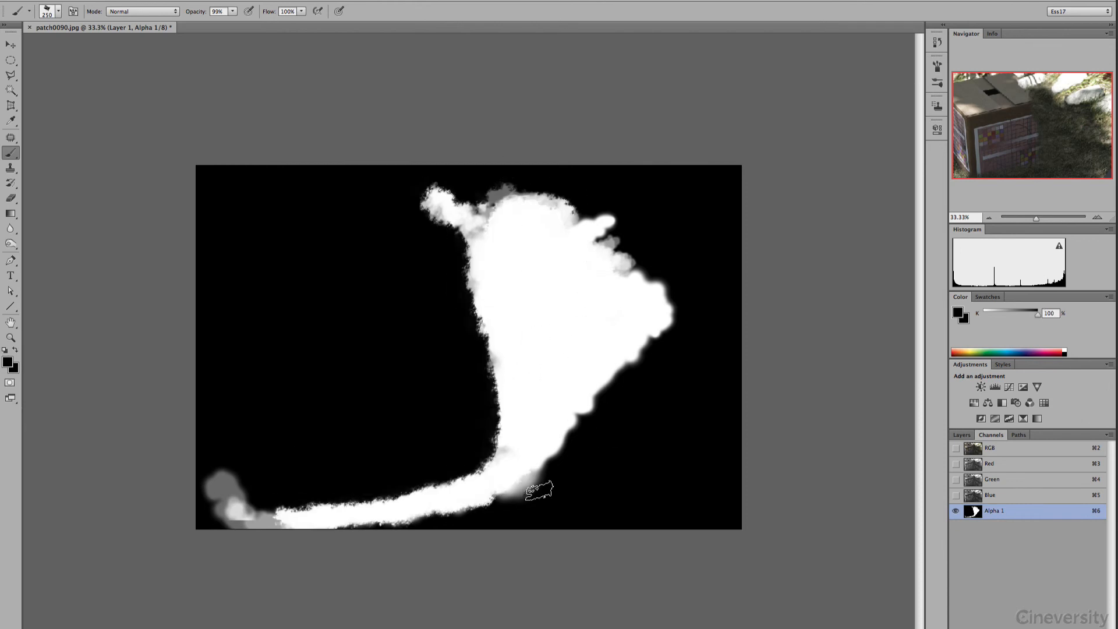
{"action": "mouse_move", "coordinate": [532, 484]}
{"action": "left_mouse_down"}
{"action": "mouse_move", "coordinate": [676, 279]}
{"action": "mouse_move", "coordinate": [587, 192]}
{"action": "mouse_move", "coordinate": [505, 178]}
{"action": "left_mouse_up"}
{"action": "mouse_move", "coordinate": [267, 477]}
{"action": "left_mouse_down"}
{"action": "mouse_move", "coordinate": [215, 507]}
{"action": "mouse_move", "coordinate": [249, 471]}
{"action": "left_mouse_up"}
{"action": "left_click_drag", "start_coordinate": [198, 512], "coordinate": [224, 473]}
{"action": "left_click_drag", "start_coordinate": [506, 495], "coordinate": [541, 484]}
Blur the alpha channel to soften the mask's rough edges
{"action": "left_click", "coordinate": [276, 1]}
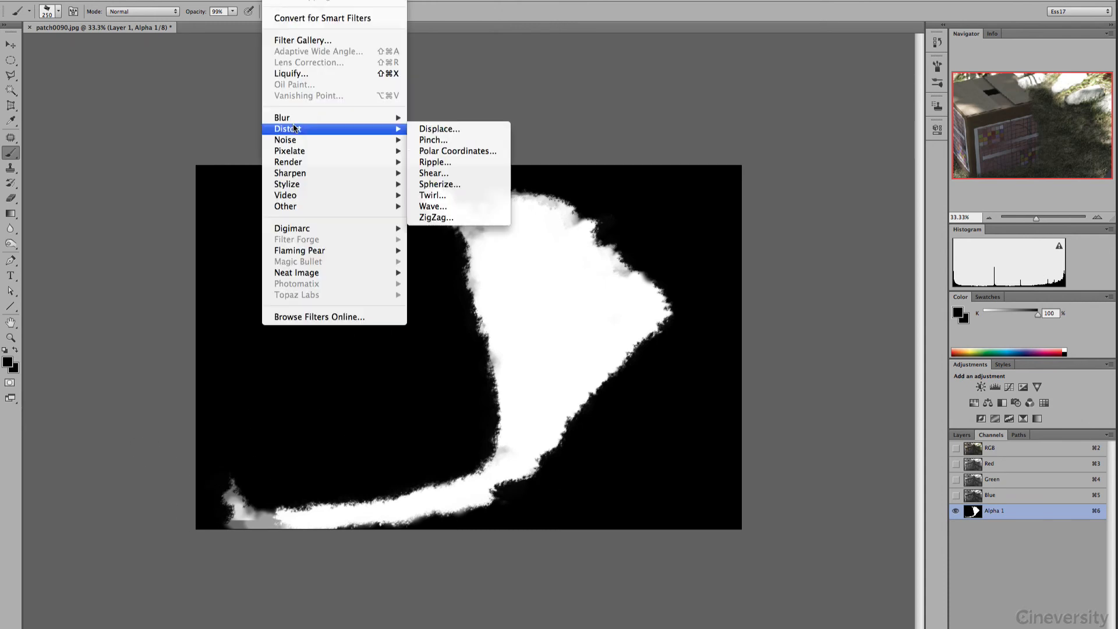
{"action": "mouse_move", "coordinate": [333, 118]}
{"action": "left_click", "coordinate": [449, 205]}
{"action": "left_click_drag", "start_coordinate": [768, 257], "coordinate": [736, 256]}
{"action": "key", "text": "Return"}
Shrink the mask's white area slightly with the Minimum filter
{"action": "left_click", "coordinate": [277, 1]}
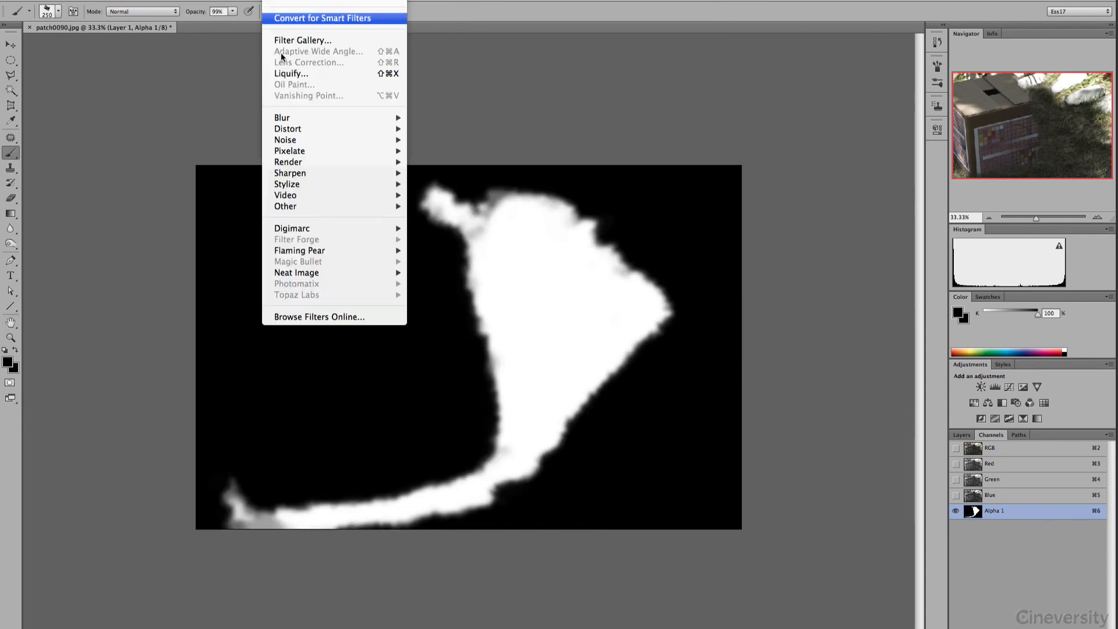
{"action": "mouse_move", "coordinate": [334, 206]}
{"action": "left_click", "coordinate": [445, 240]}
{"action": "left_click_drag", "start_coordinate": [484, 400], "coordinate": [480, 401]}
{"action": "key", "text": "Return"}
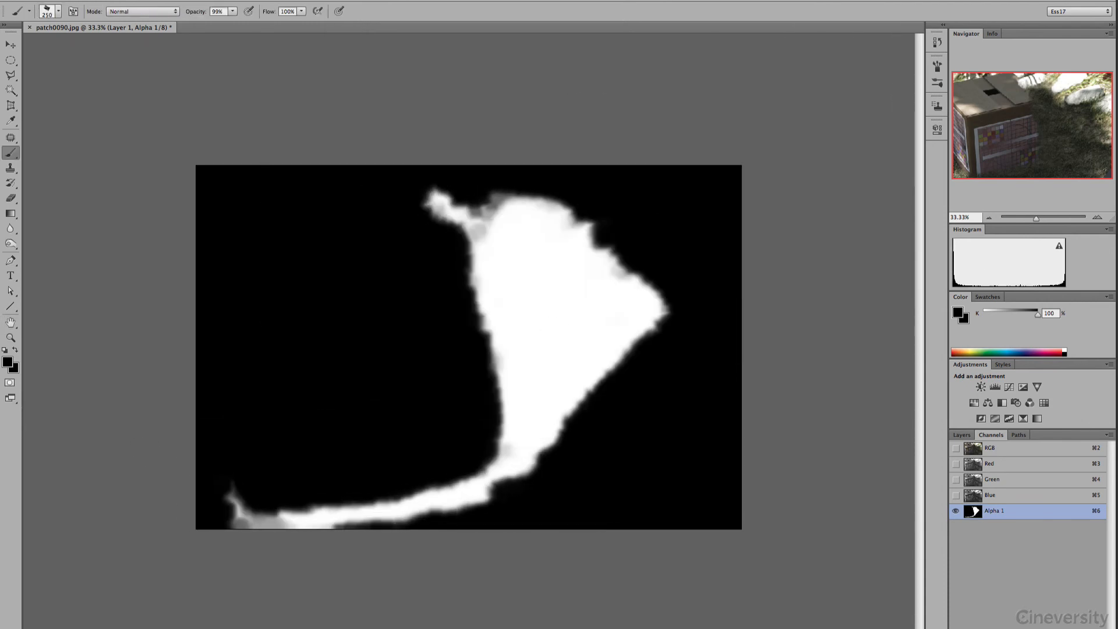
Harden the mask's edges with a steep Curves adjustment, moving the black point to input 136
{"action": "left_click", "coordinate": [150, 1]}
{"action": "mouse_move", "coordinate": [168, 19]}
{"action": "left_click", "coordinate": [273, 40]}
{"action": "left_click_drag", "start_coordinate": [886, 309], "coordinate": [846, 308]}
{"action": "left_click_drag", "start_coordinate": [739, 465], "coordinate": [816, 465]}
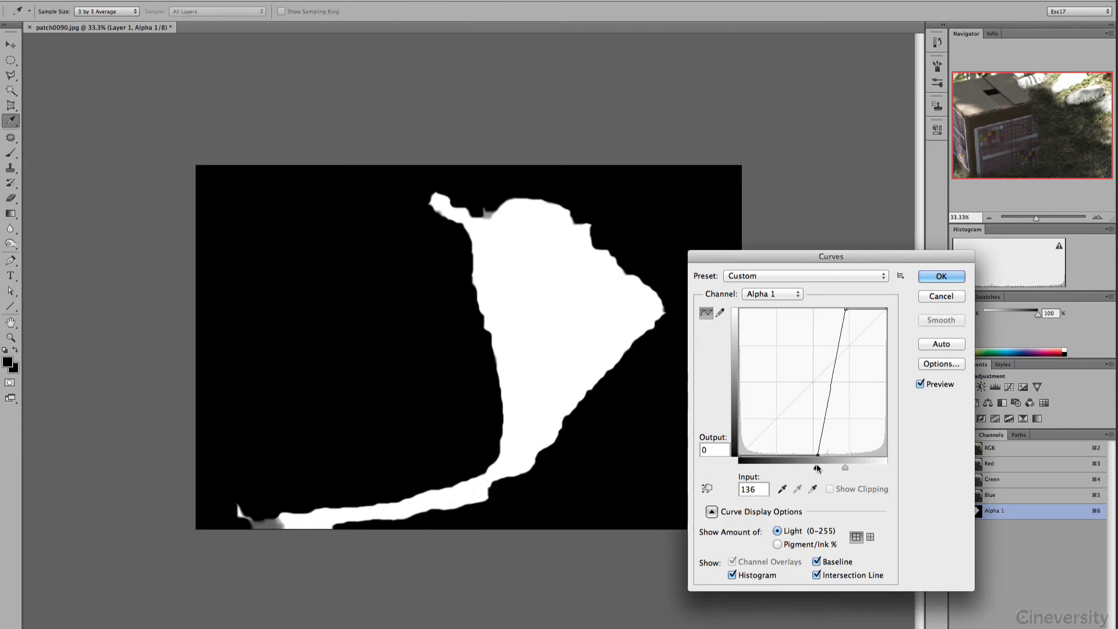
{"action": "left_click", "coordinate": [940, 277]}
Hide Layer 1 and show Alpha 1 as an overlay on the background without an active selection
{"action": "left_click", "coordinate": [955, 449]}
{"action": "left_click", "coordinate": [956, 511]}
{"action": "left_click", "coordinate": [973, 511], "text": "super"}
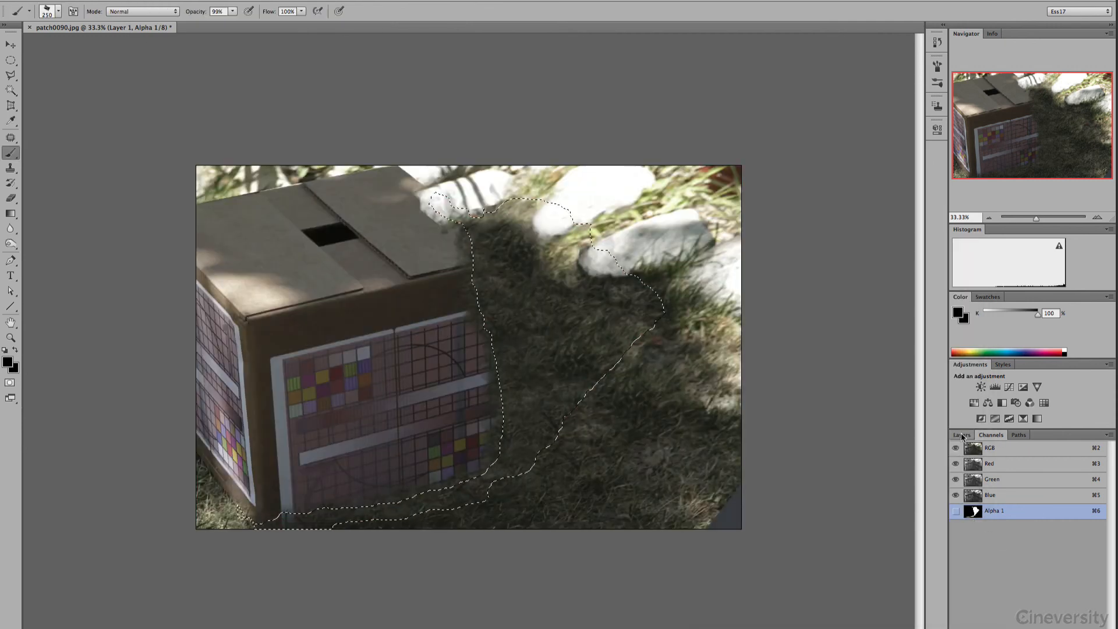
{"action": "left_click", "coordinate": [961, 434]}
{"action": "left_click", "coordinate": [957, 498]}
{"action": "left_click", "coordinate": [991, 435]}
{"action": "left_click", "coordinate": [956, 510]}
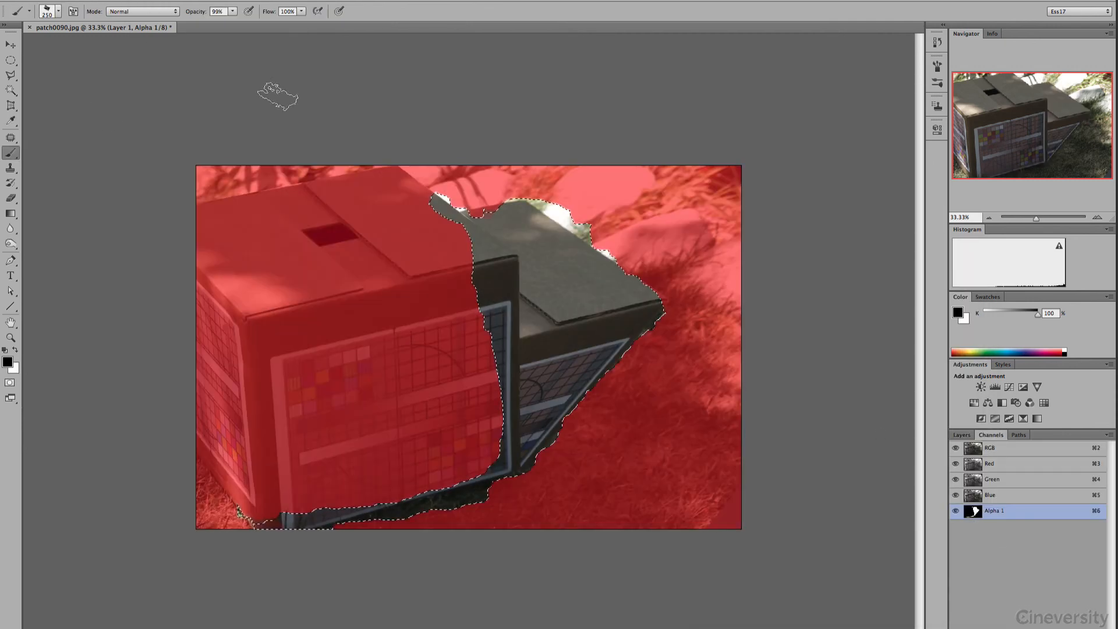
{"action": "key", "text": "super+d"}
Paint white with a round brush to extend the mask just beyond the ghost box's outer edges
{"action": "key", "text": "shift+comma"}
{"action": "mouse_move", "coordinate": [541, 278]}
{"action": "left_mouse_down", "text": "ctrl+alt"}
{"action": "mouse_move", "coordinate": [576, 285]}
{"action": "mouse_move", "coordinate": [568, 291]}
{"action": "left_mouse_up", "text": "ctrl+alt"}
{"action": "key", "text": "x"}
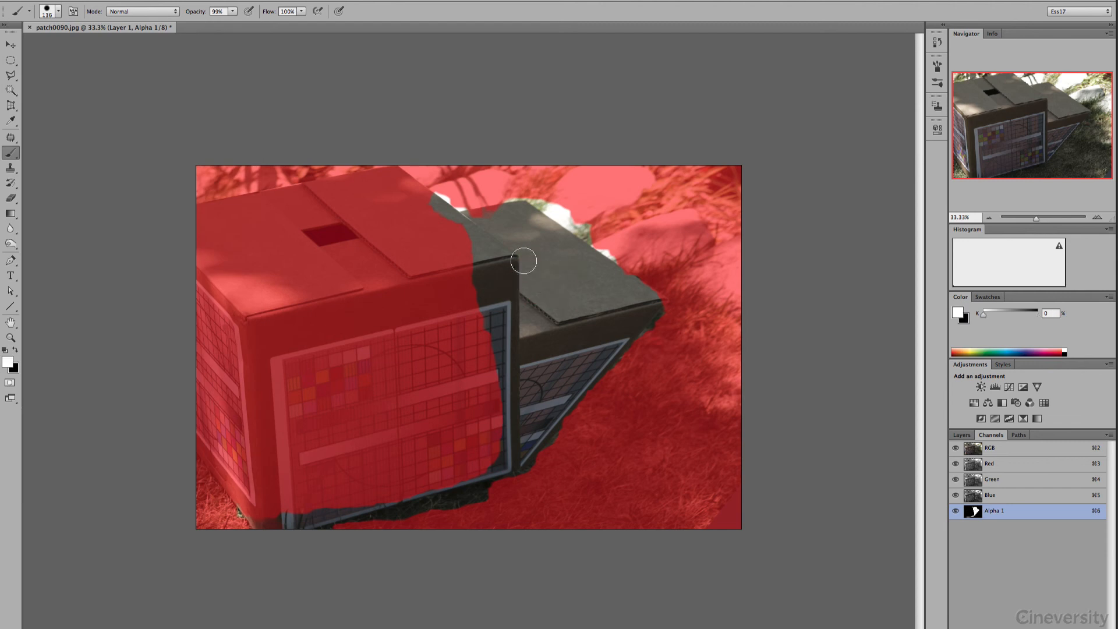
{"action": "left_click_drag", "start_coordinate": [495, 211], "coordinate": [473, 207]}
{"action": "mouse_move", "coordinate": [612, 267]}
{"action": "left_mouse_down"}
{"action": "mouse_move", "coordinate": [617, 344]}
{"action": "mouse_move", "coordinate": [499, 481]}
{"action": "left_mouse_up"}
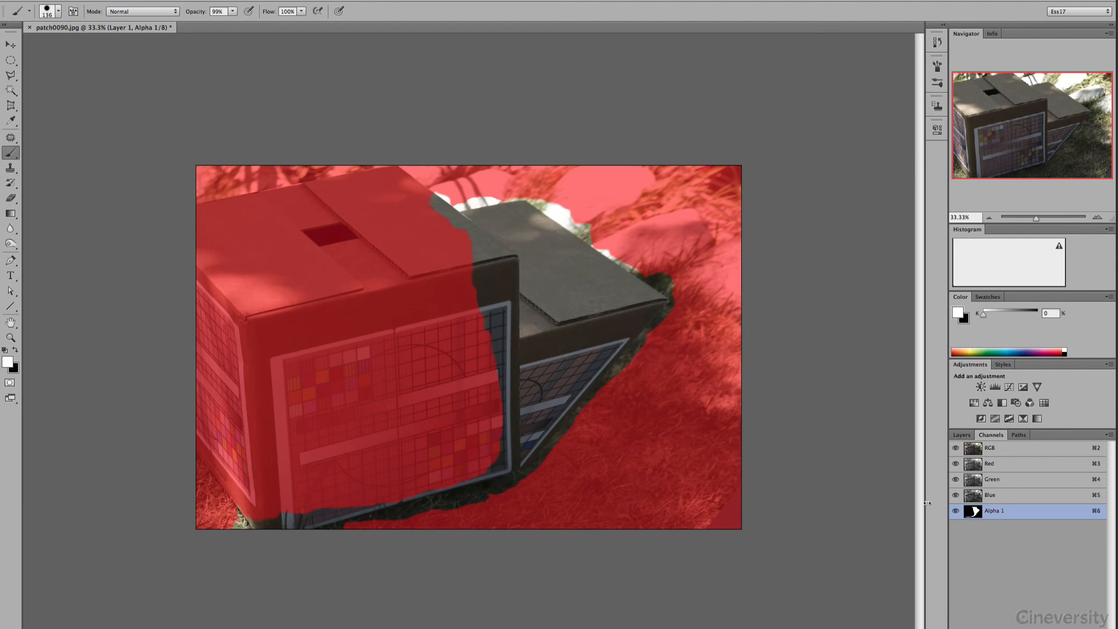
Show only Layer 1 under the mask overlay and paint black where the mask extends beyond the cloned pixels
{"action": "left_click", "coordinate": [962, 435]}
{"action": "left_click", "coordinate": [958, 499]}
{"action": "left_click", "coordinate": [959, 516]}
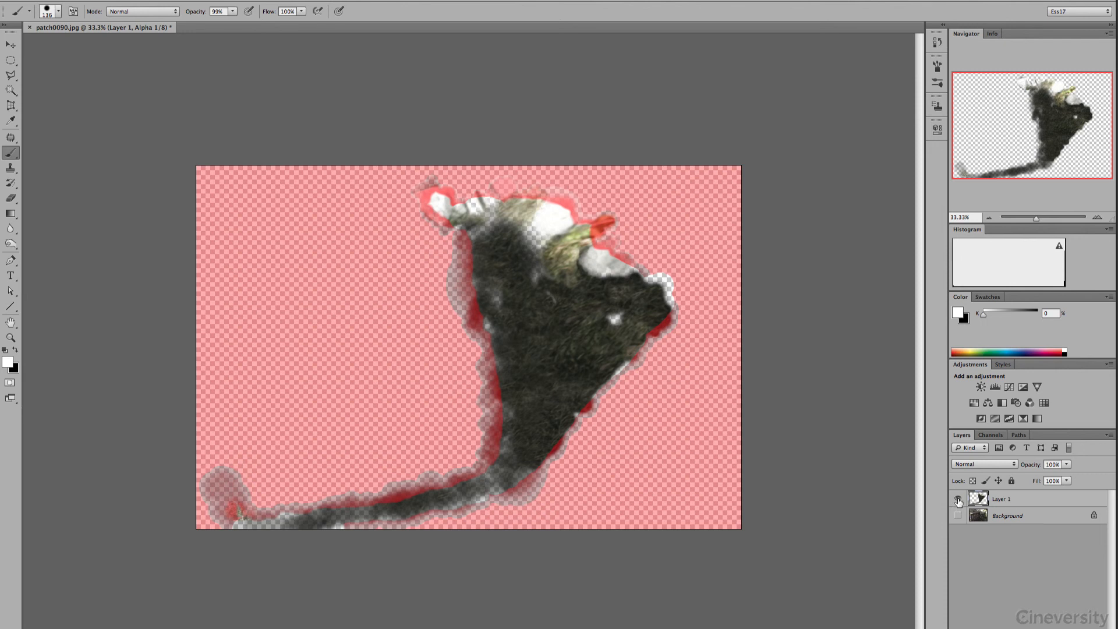
{"action": "left_click", "coordinate": [990, 435]}
{"action": "left_click", "coordinate": [956, 512]}
{"action": "left_click", "coordinate": [956, 512]}
{"action": "key", "text": "x"}
{"action": "left_click_drag", "start_coordinate": [679, 287], "coordinate": [632, 264]}
{"action": "key", "text": "0"}
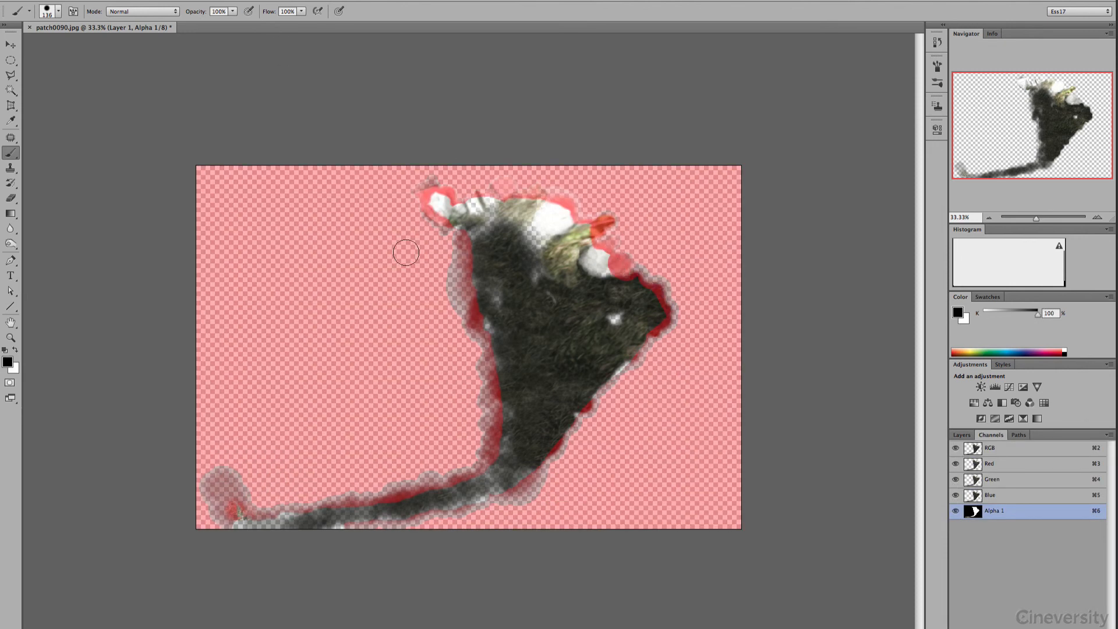
Show the background again, check the mask's outline as a selection on the retouched image, and clear the selection
{"action": "left_click", "coordinate": [962, 435]}
{"action": "left_click", "coordinate": [958, 515]}
{"action": "left_click", "coordinate": [991, 435]}
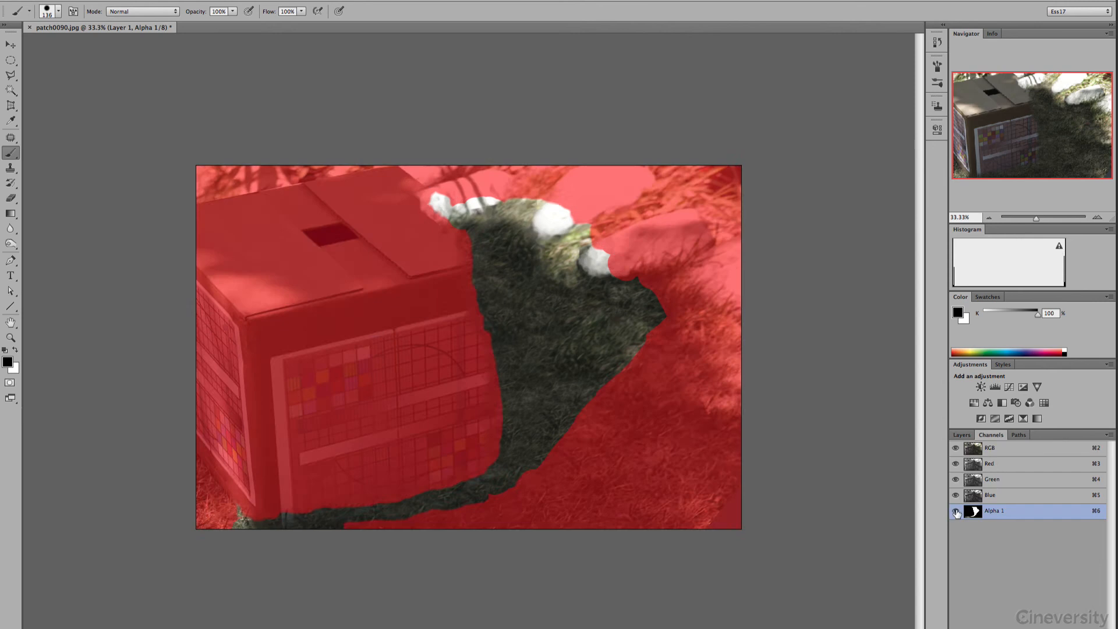
{"action": "left_click", "coordinate": [956, 511]}
{"action": "left_click", "coordinate": [974, 512], "text": "super"}
{"action": "left_click", "coordinate": [956, 512]}
{"action": "left_click", "coordinate": [956, 512]}
{"action": "left_click", "coordinate": [961, 435]}
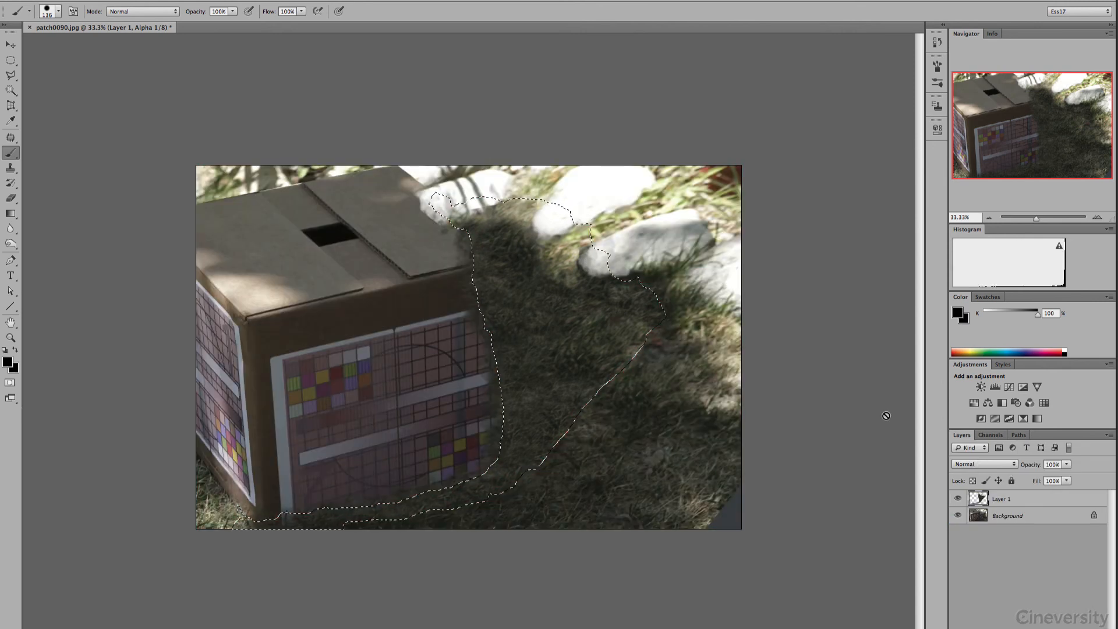
{"action": "key", "text": "super+d"}
Flatten the image and save it in Photoshop format as patch0090.psd in the tex folder, with the alpha channel included
{"action": "left_click", "coordinate": [1109, 435]}
{"action": "left_click", "coordinate": [1002, 597]}
{"action": "key", "text": "shift+super+s"}
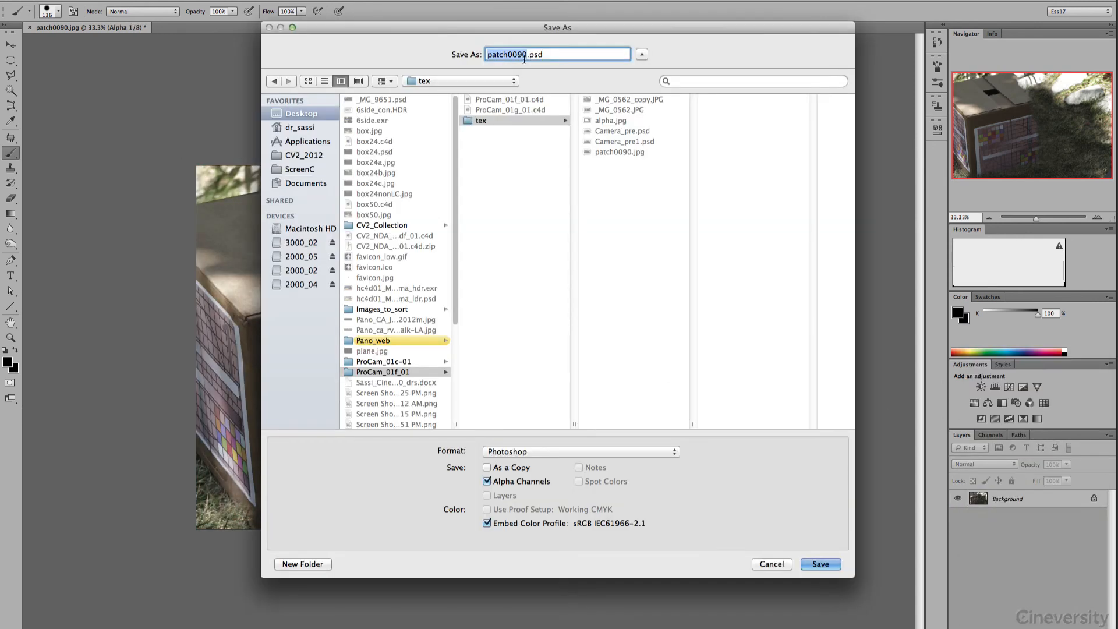
{"action": "left_click", "coordinate": [581, 452]}
{"action": "left_click", "coordinate": [512, 549]}
{"action": "left_click", "coordinate": [820, 564]}
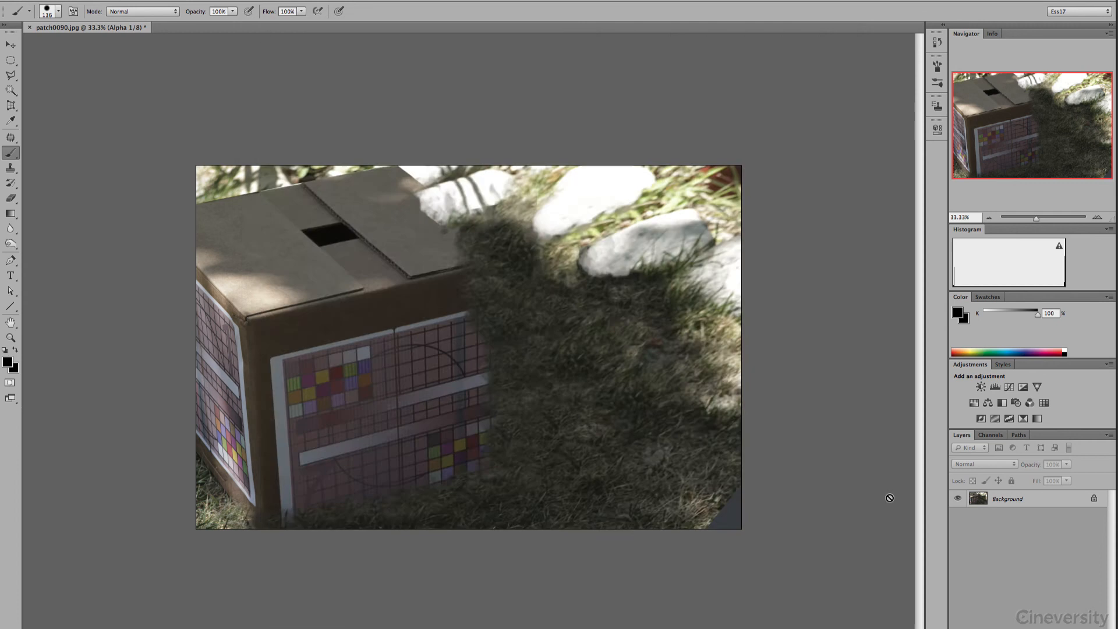
{"action": "left_click", "coordinate": [991, 435]}
{"action": "key", "text": "shift+super+s"}
{"action": "left_click", "coordinate": [821, 564]}
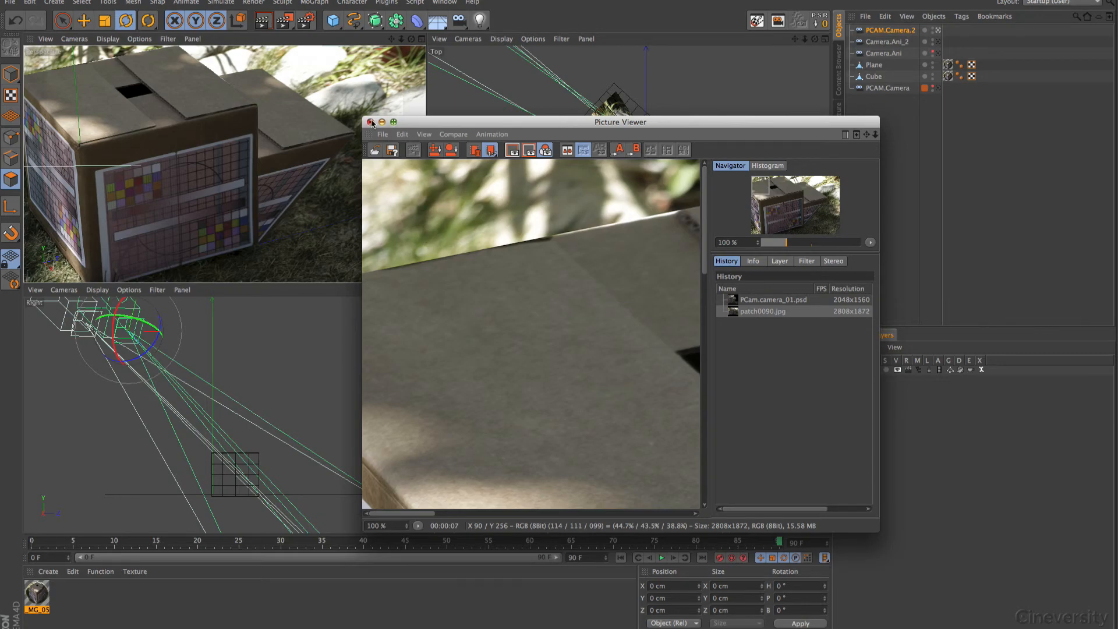
Switch to Cinema 4D, close the Picture Viewer and create a new material
{"action": "left_click", "coordinate": [371, 122]}
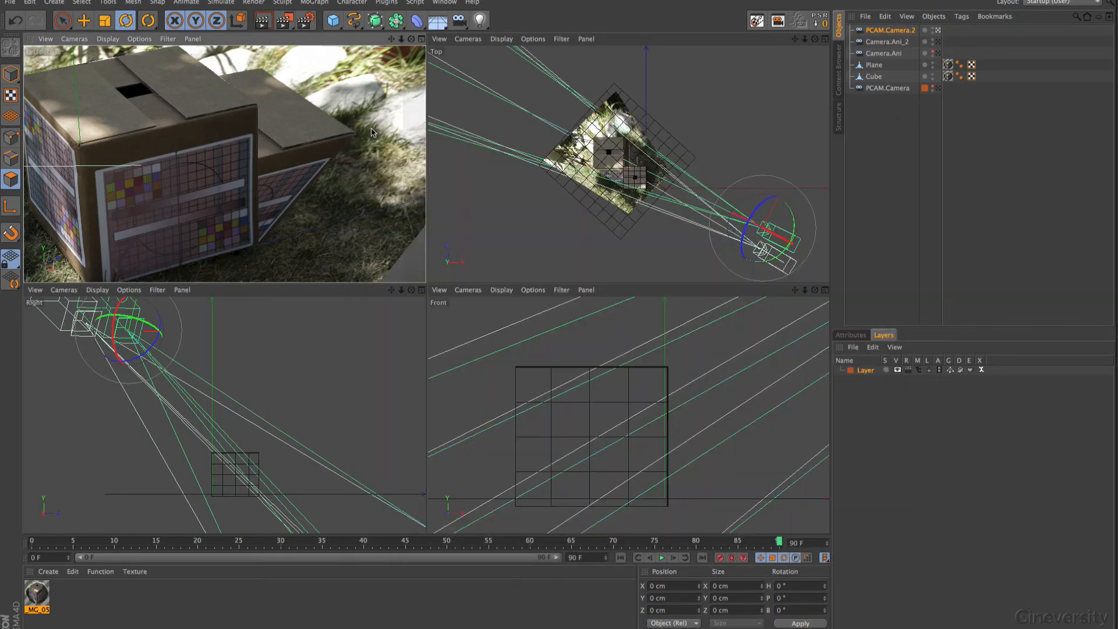
{"action": "left_click", "coordinate": [49, 572]}
{"action": "left_click", "coordinate": [88, 469]}
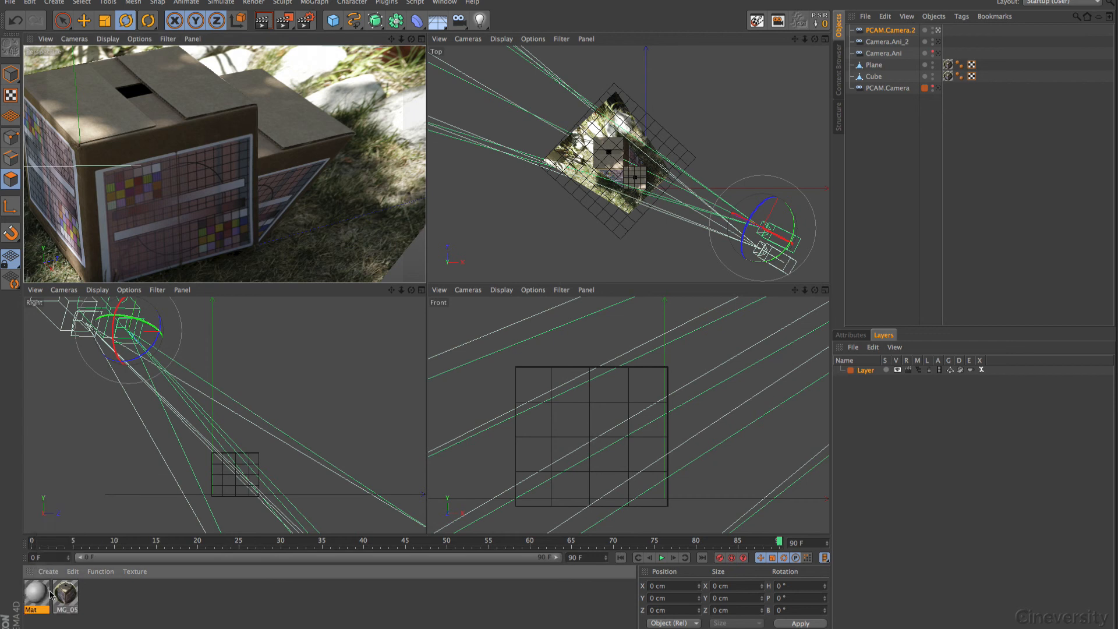
Disable the new material's Color and Specular channels and enable its Luminance channel
{"action": "double_click", "coordinate": [37, 594]}
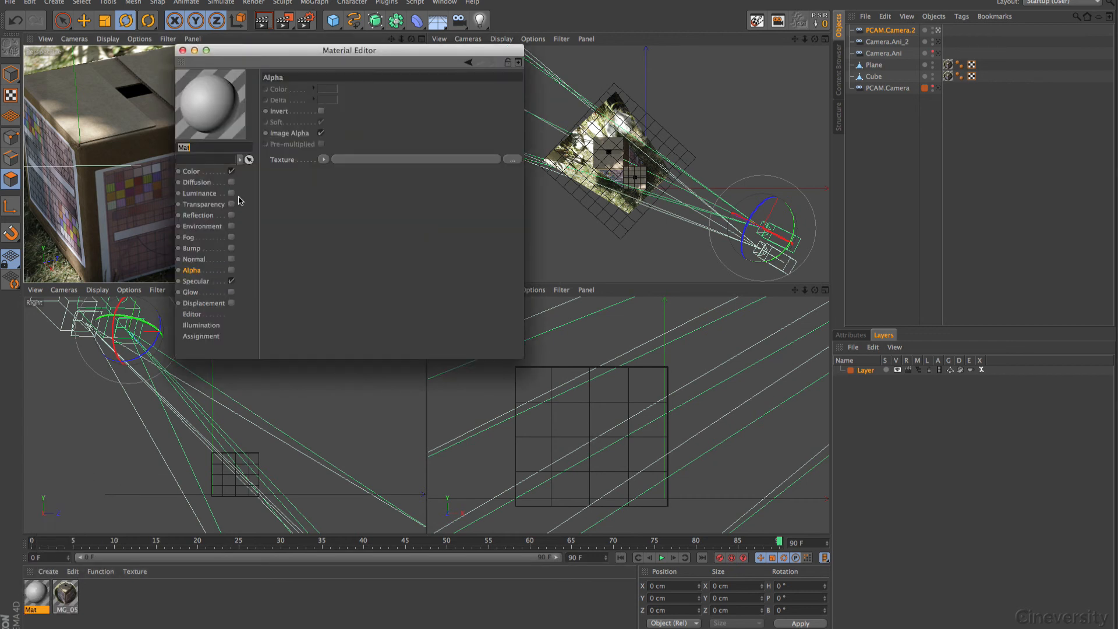
{"action": "left_click", "coordinate": [231, 172]}
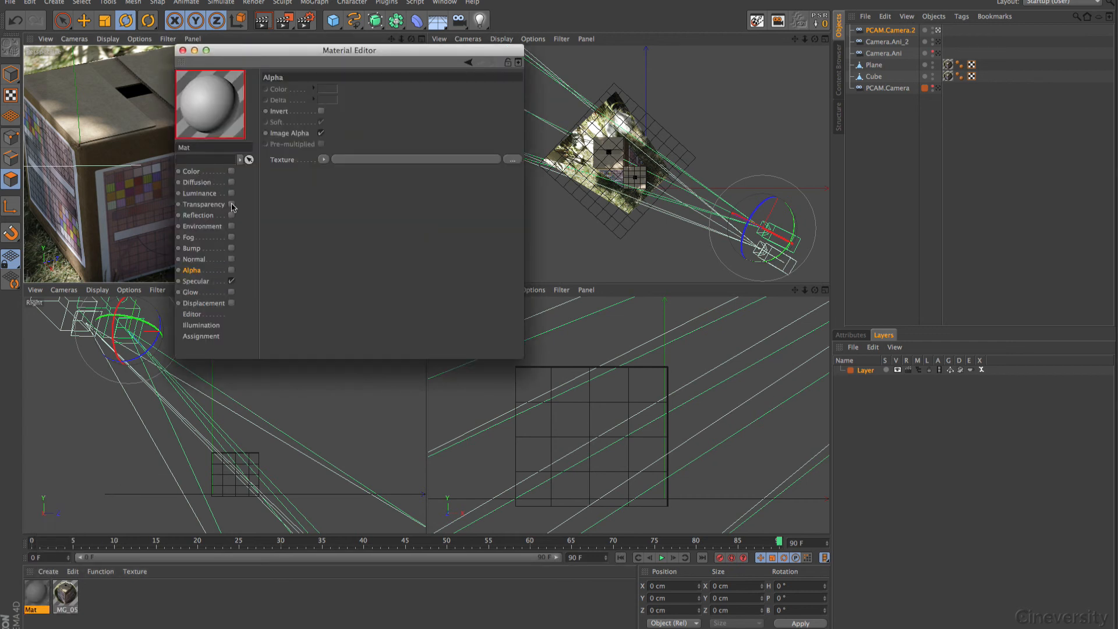
{"action": "left_click", "coordinate": [232, 281]}
{"action": "left_click", "coordinate": [215, 195]}
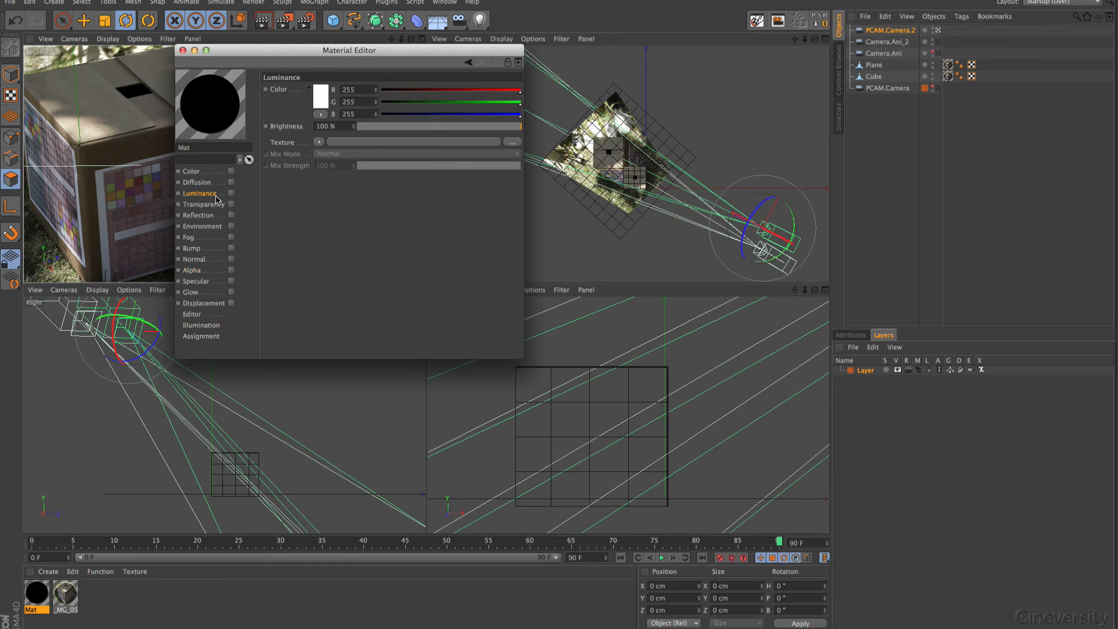
{"action": "left_click", "coordinate": [231, 194]}
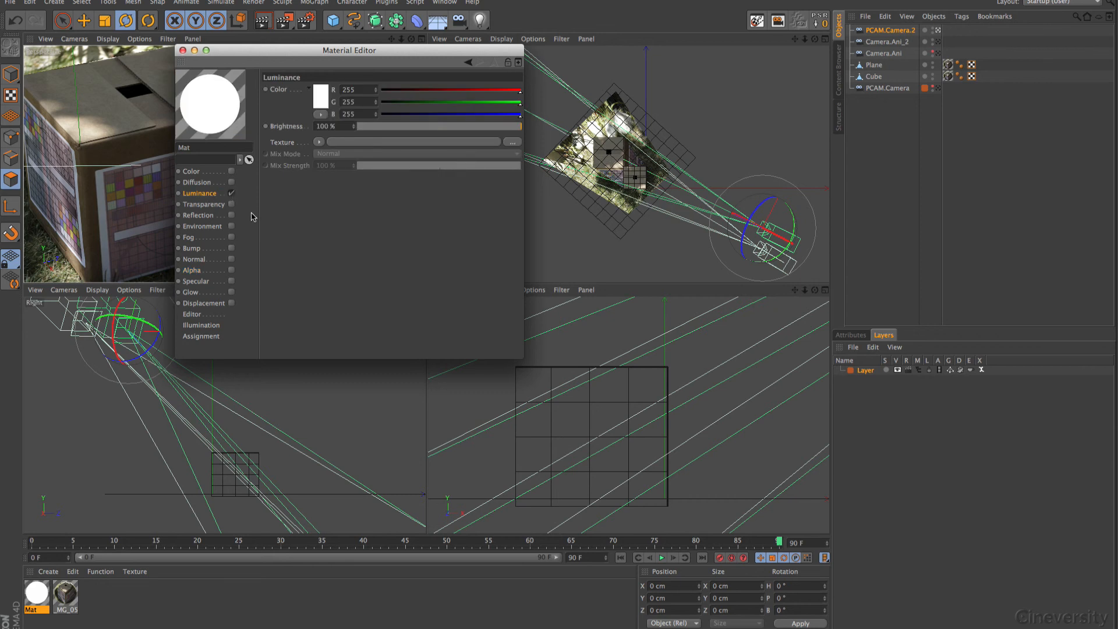
Load patch0090.psd from the tex folder as the material's Luminance texture
{"action": "left_click", "coordinate": [319, 142]}
{"action": "left_click", "coordinate": [346, 166]}
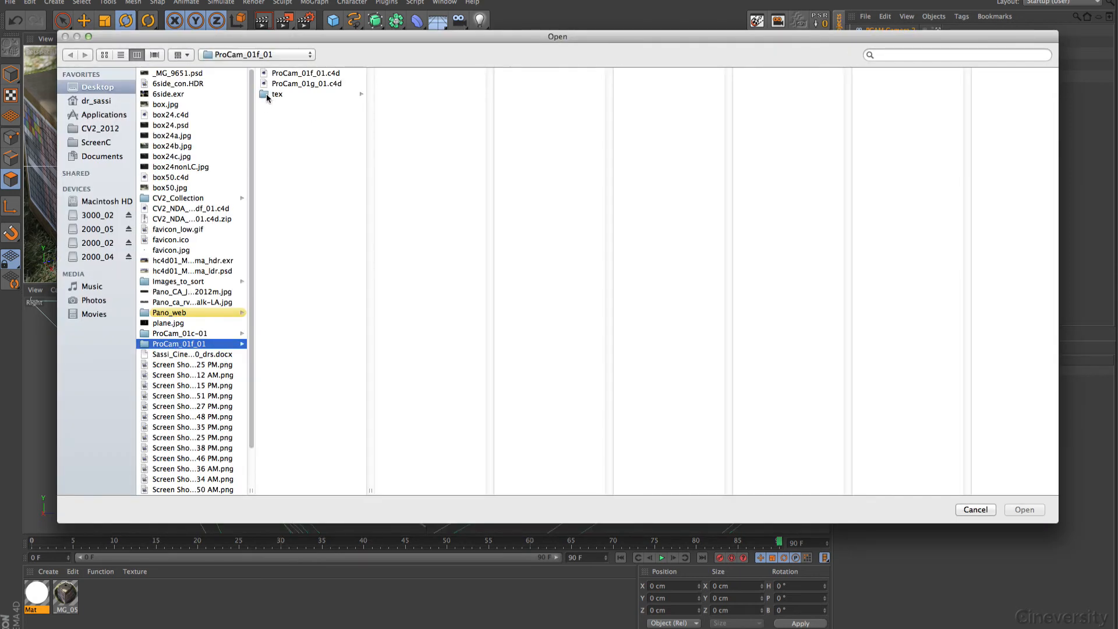
{"action": "left_click", "coordinate": [268, 95]}
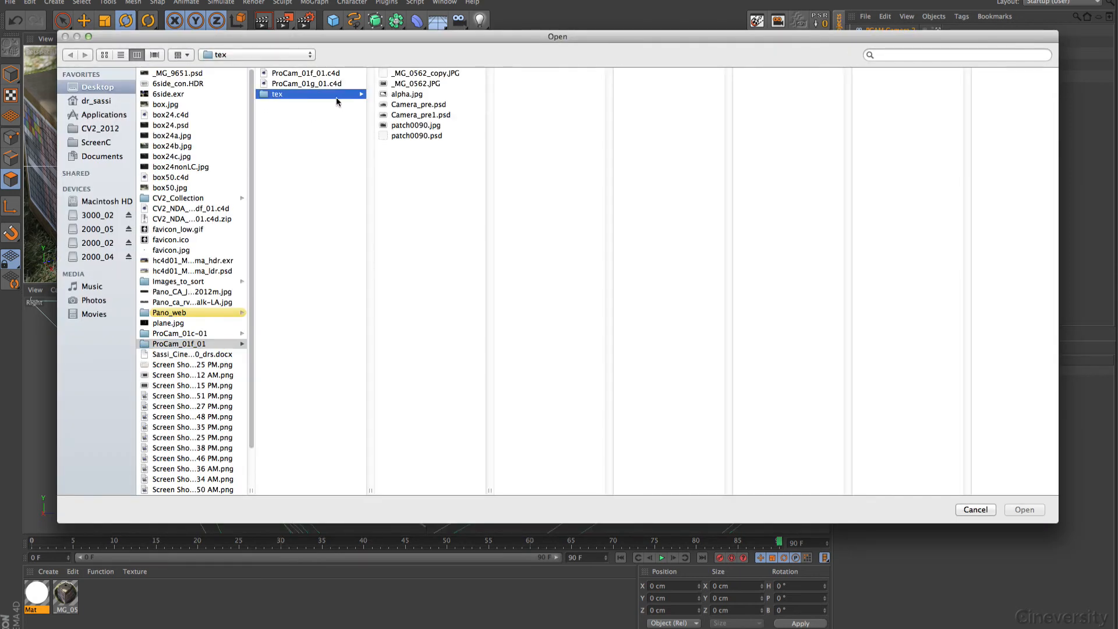
{"action": "left_click", "coordinate": [415, 135]}
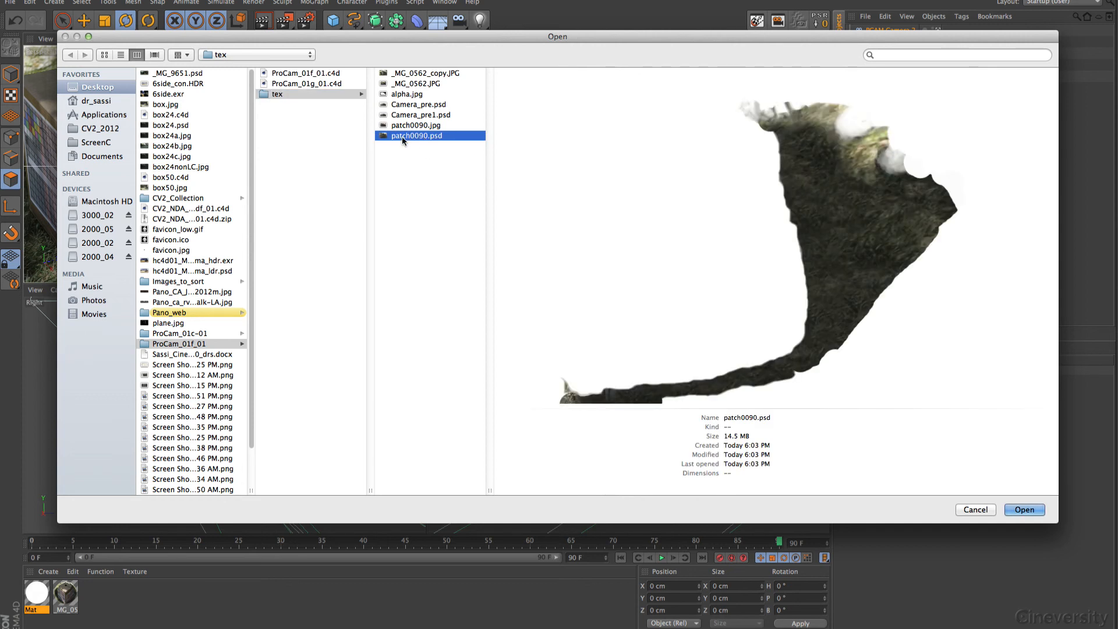
{"action": "left_click", "coordinate": [1024, 510]}
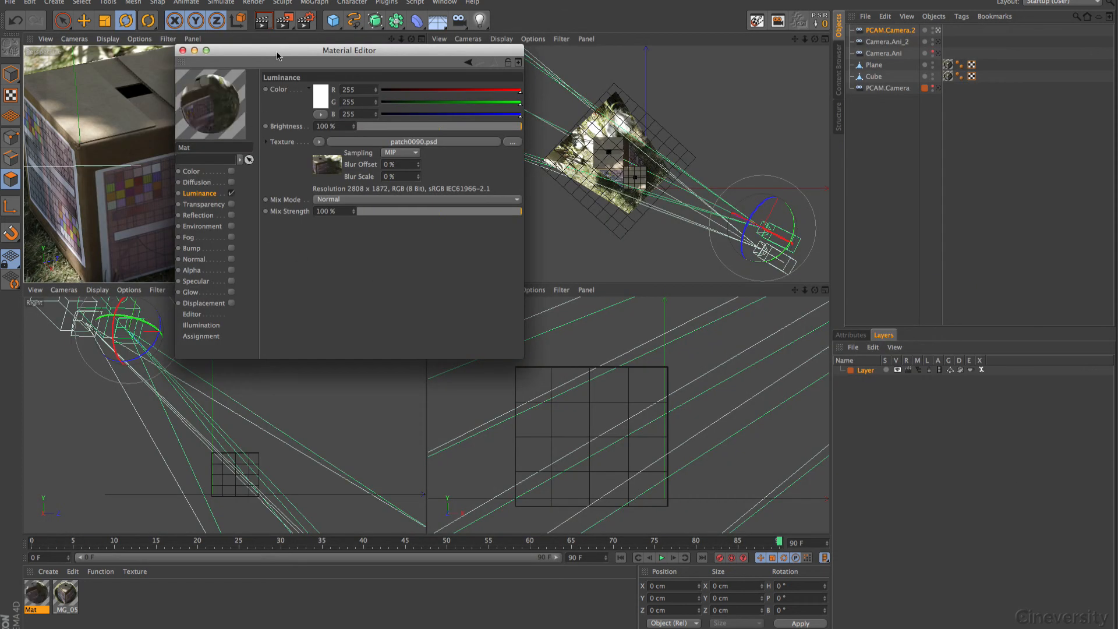
Enable the material's Alpha channel with patch0090.psd as its texture and close the Material Editor
{"action": "left_click_drag", "start_coordinate": [326, 165], "coordinate": [197, 277]}
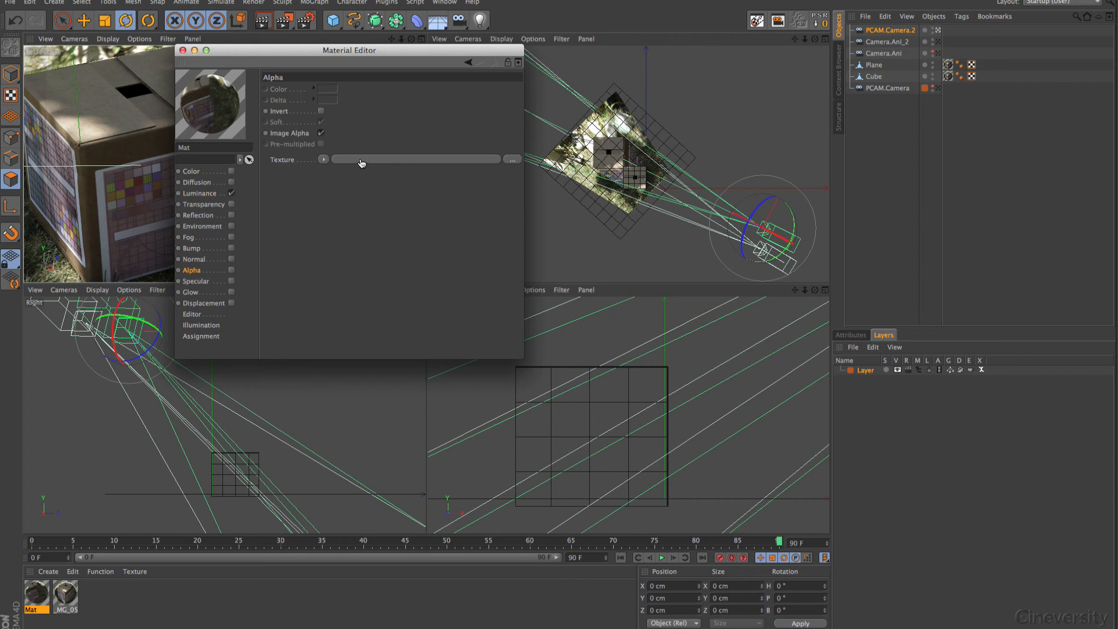
{"action": "left_click", "coordinate": [231, 270]}
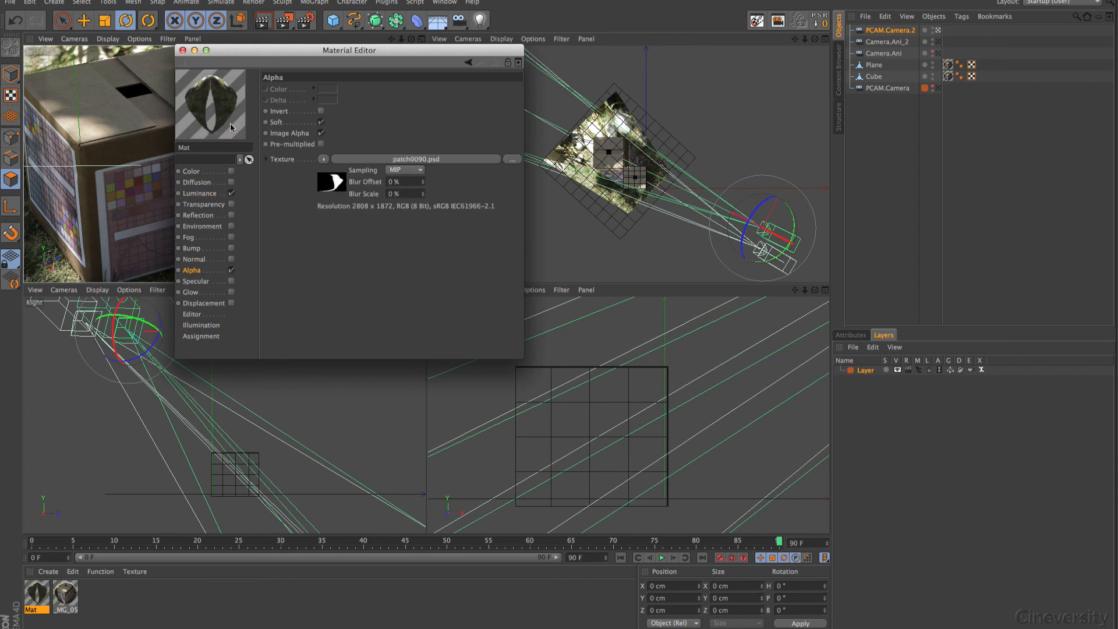
{"action": "left_click_drag", "start_coordinate": [294, 59], "coordinate": [802, 307]}
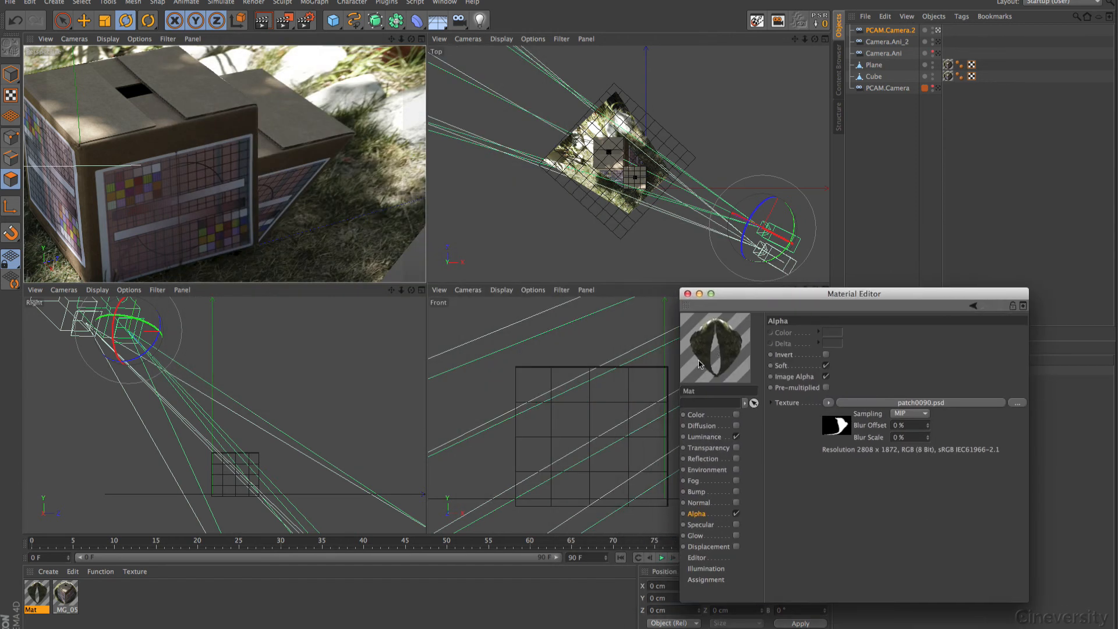
{"action": "double_click", "coordinate": [698, 391]}
{"action": "left_click", "coordinate": [688, 293]}
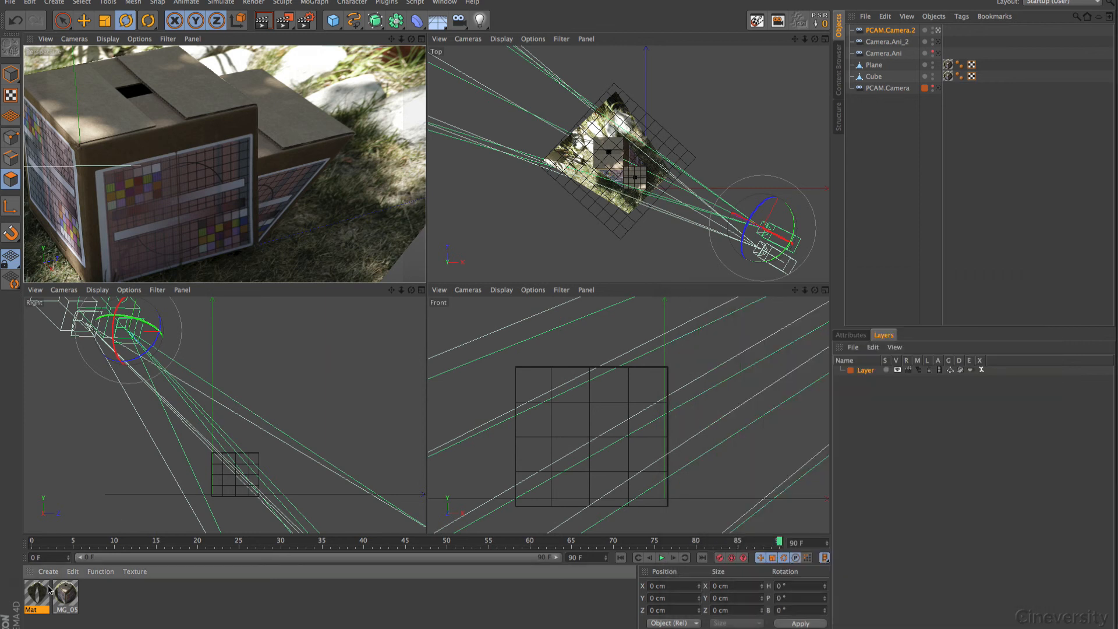
Apply the patch material to the Plane and set its texture projection to Camera Mapping
{"action": "left_click_drag", "start_coordinate": [49, 590], "coordinate": [880, 68]}
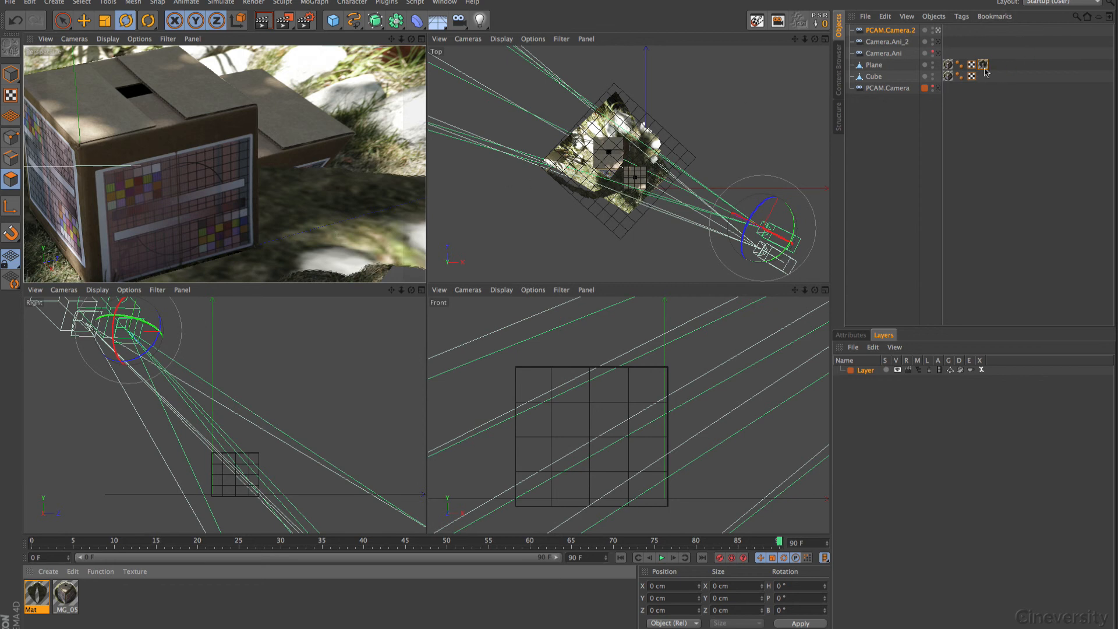
{"action": "left_click", "coordinate": [853, 335]}
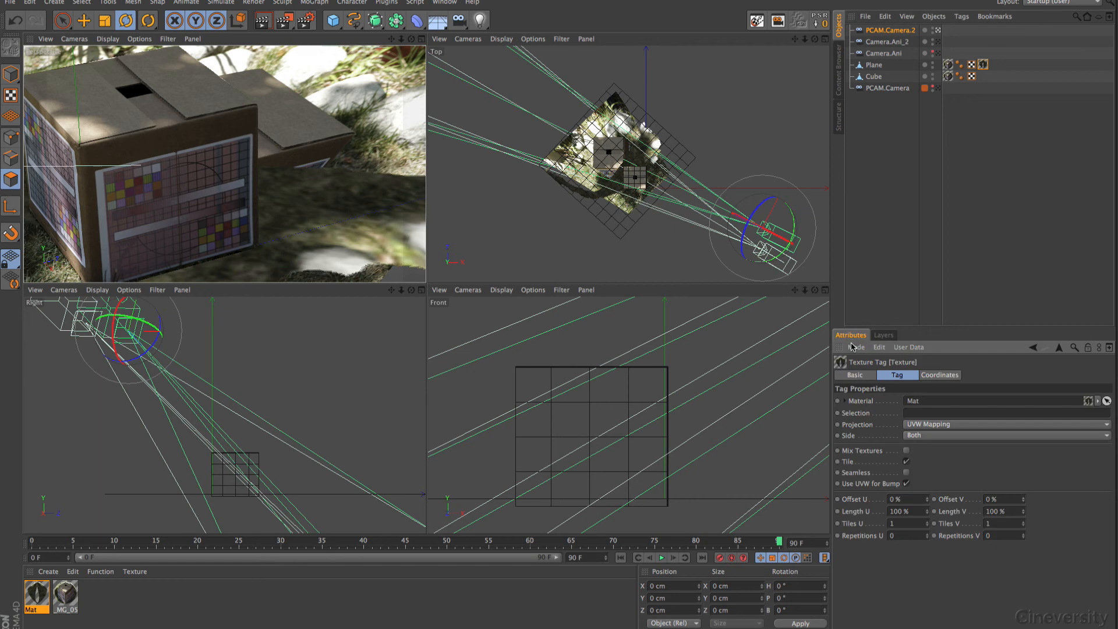
{"action": "left_click", "coordinate": [944, 428]}
{"action": "left_click", "coordinate": [937, 534]}
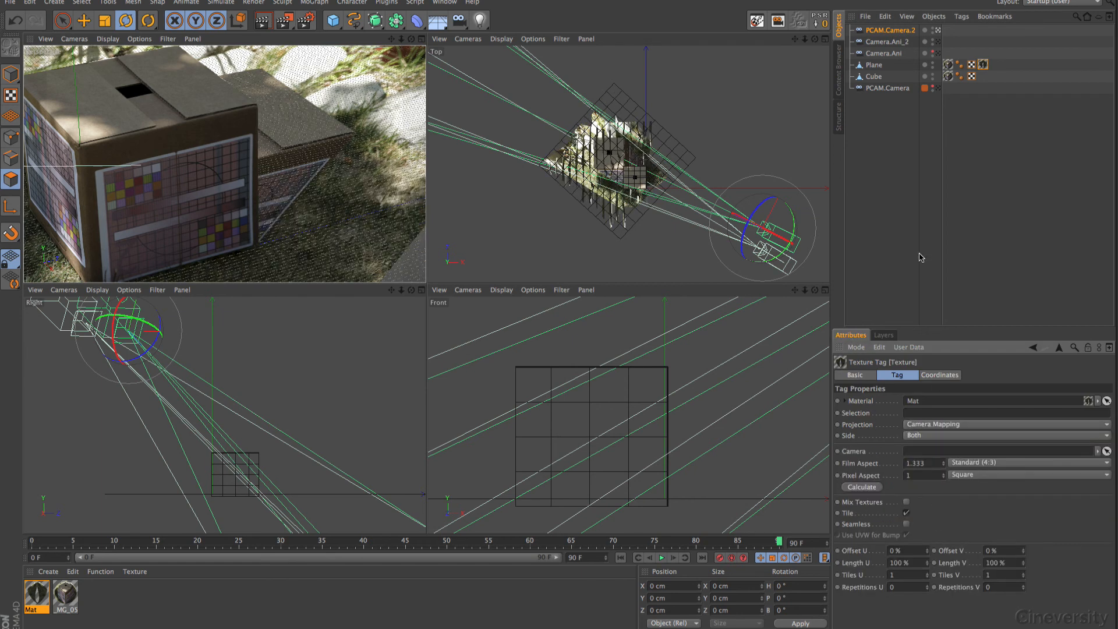
Assign PCAM.Camera.2 as the patch texture's projection camera, calculate its film aspect, and render the perspective view
{"action": "left_click_drag", "start_coordinate": [897, 35], "coordinate": [928, 450]}
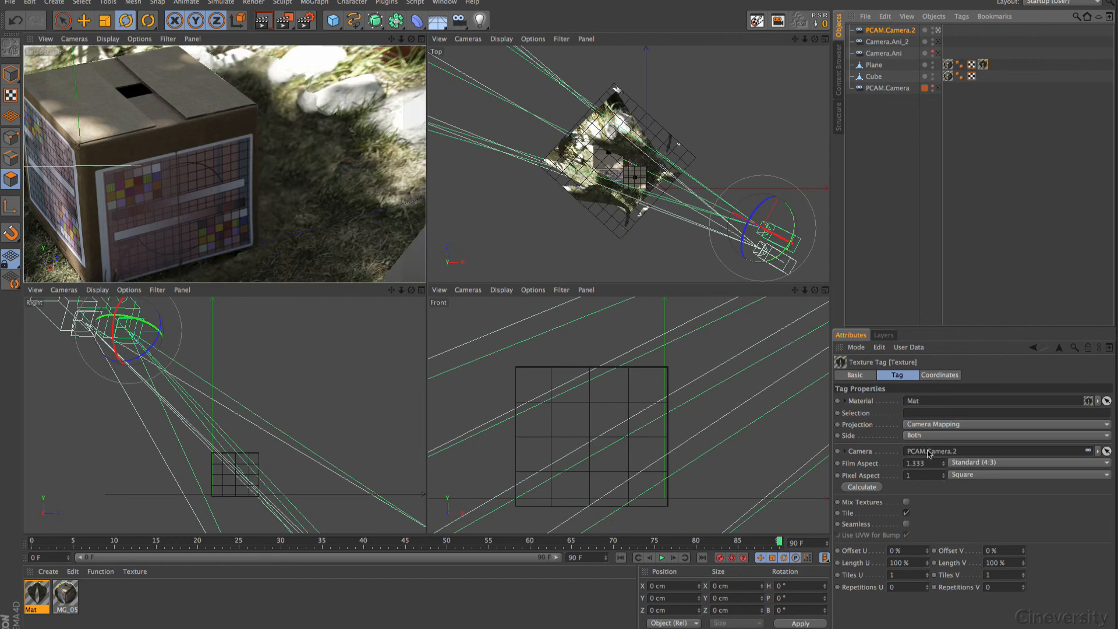
{"action": "left_click", "coordinate": [861, 487]}
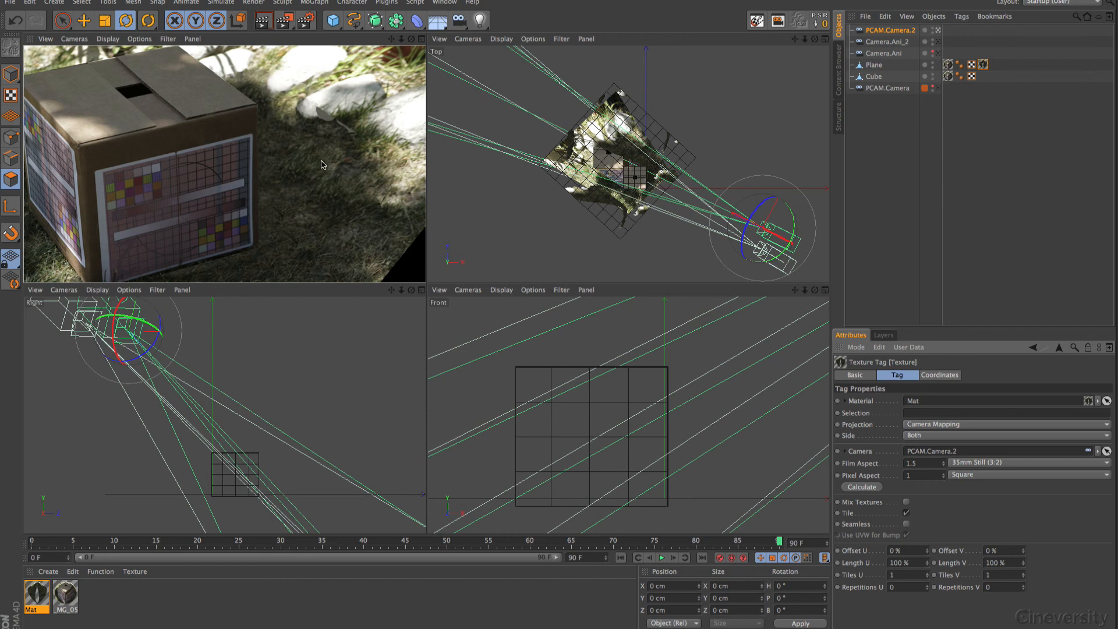
{"action": "left_click", "coordinate": [993, 106]}
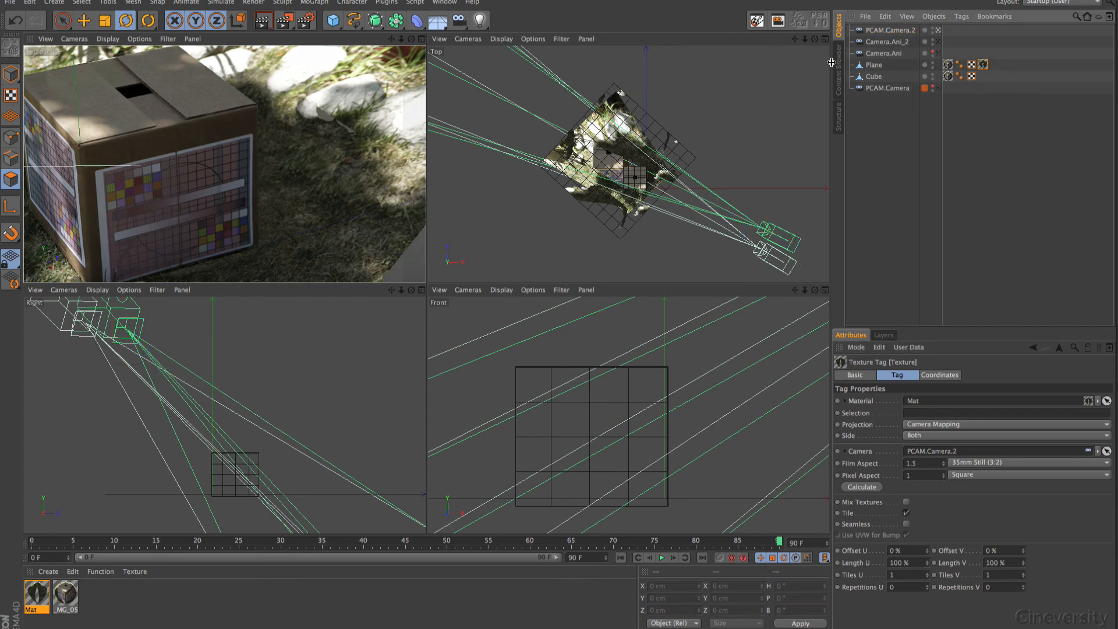
{"action": "left_click", "coordinate": [265, 21]}
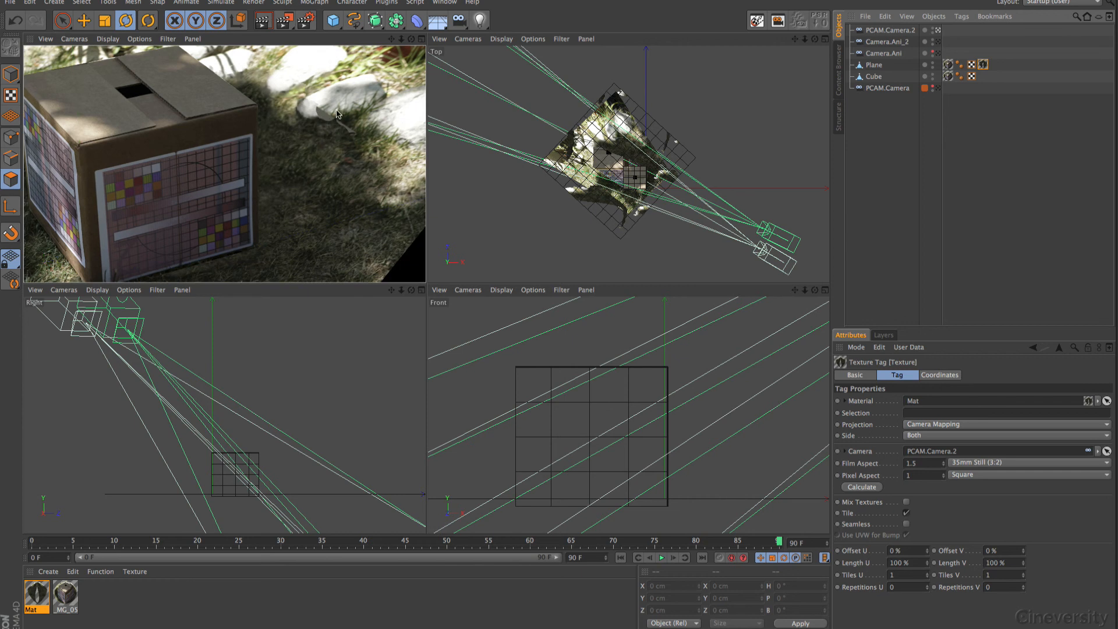
Restrict the Plane's patch texture tag to a selection named X to switch the patch off
{"action": "left_click", "coordinate": [982, 66]}
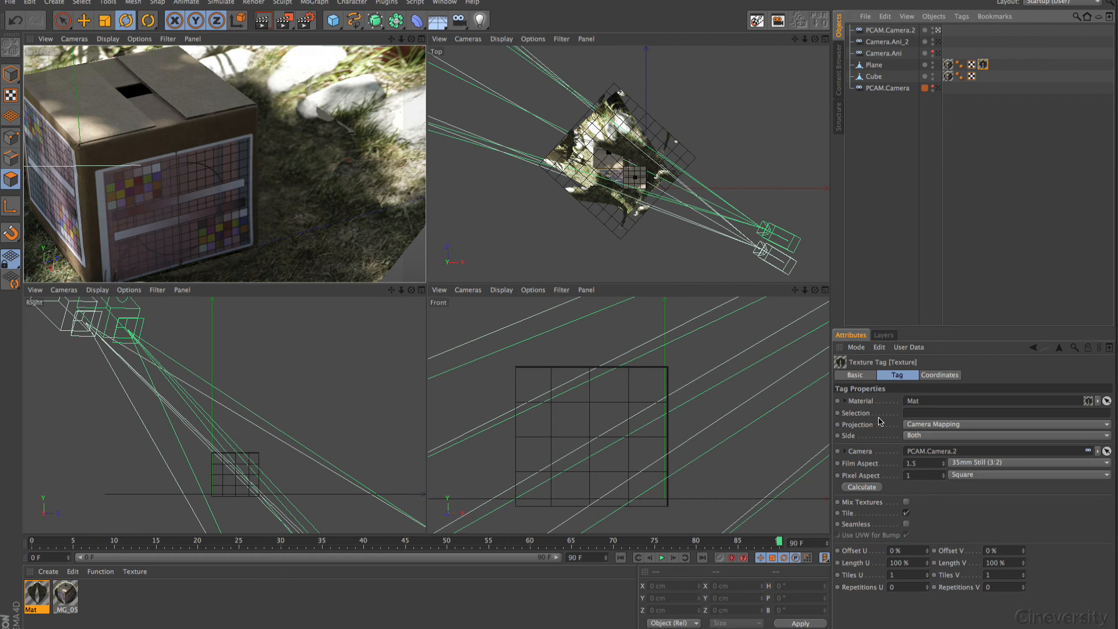
{"action": "left_click", "coordinate": [918, 414]}
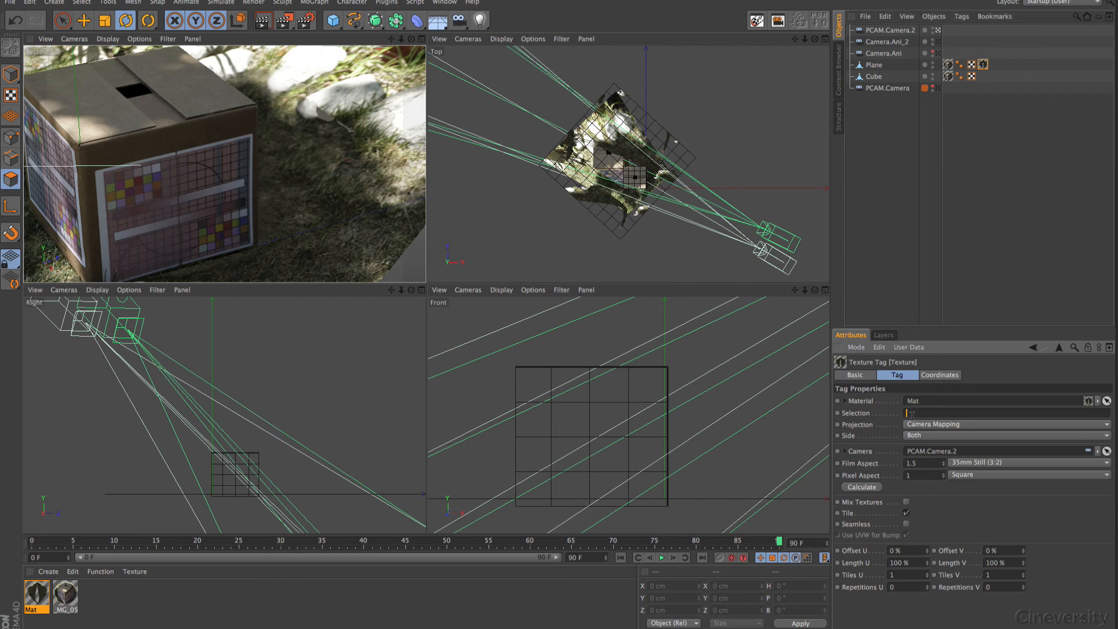
{"action": "type", "text": "X"}
{"action": "left_click", "coordinate": [977, 279]}
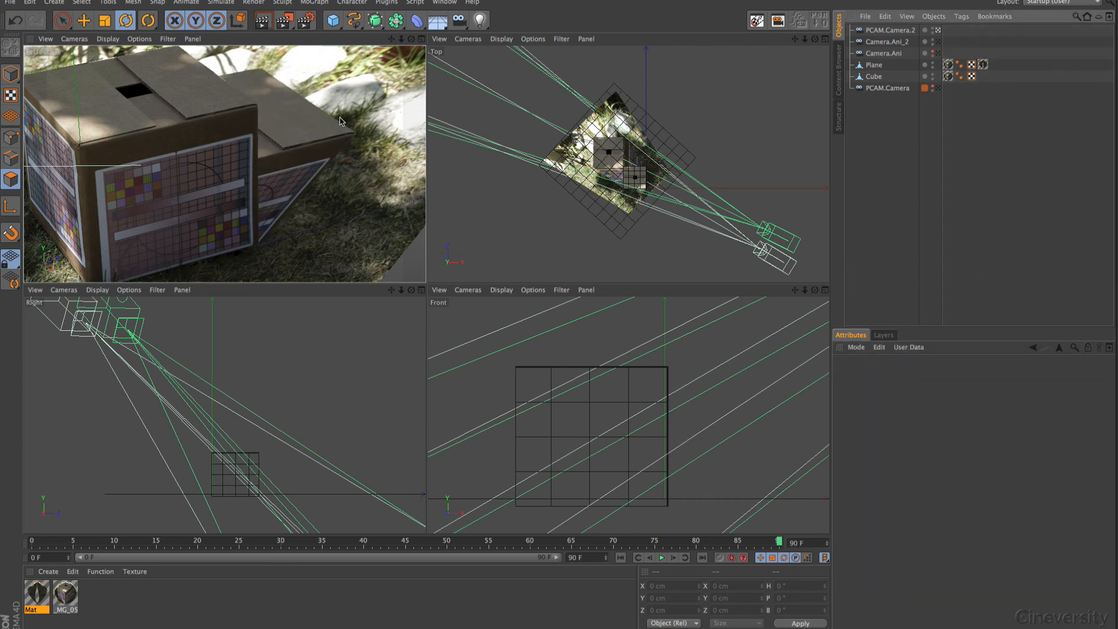
Clear the X selection restriction from the Plane's patch texture tag
{"action": "left_click", "coordinate": [983, 65]}
{"action": "left_click_drag", "start_coordinate": [912, 413], "coordinate": [882, 434]}
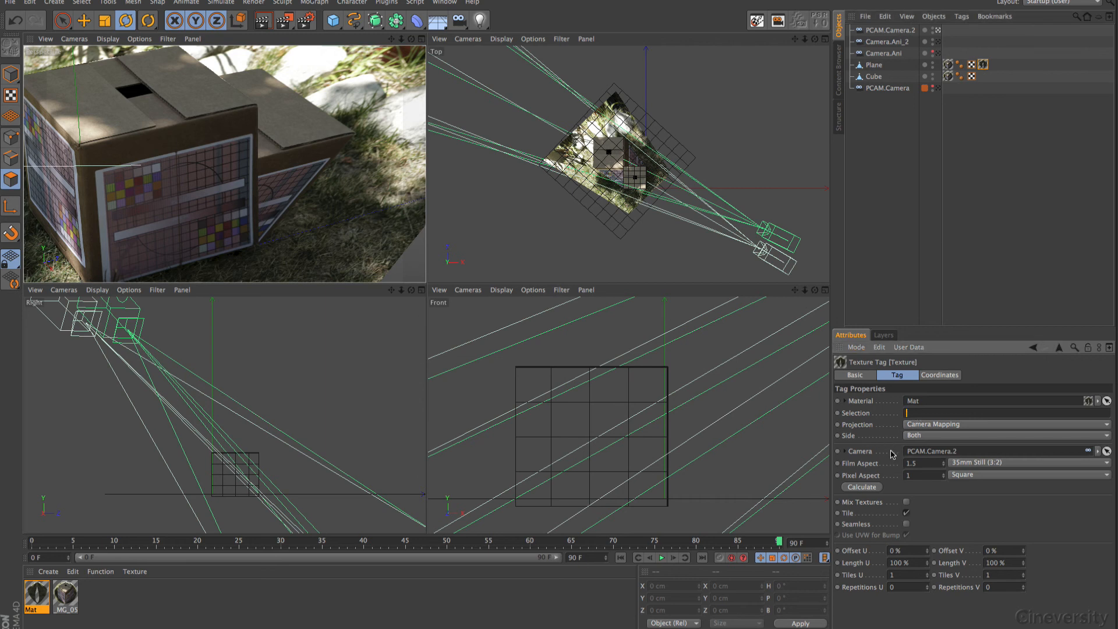
{"action": "left_click", "coordinate": [966, 294]}
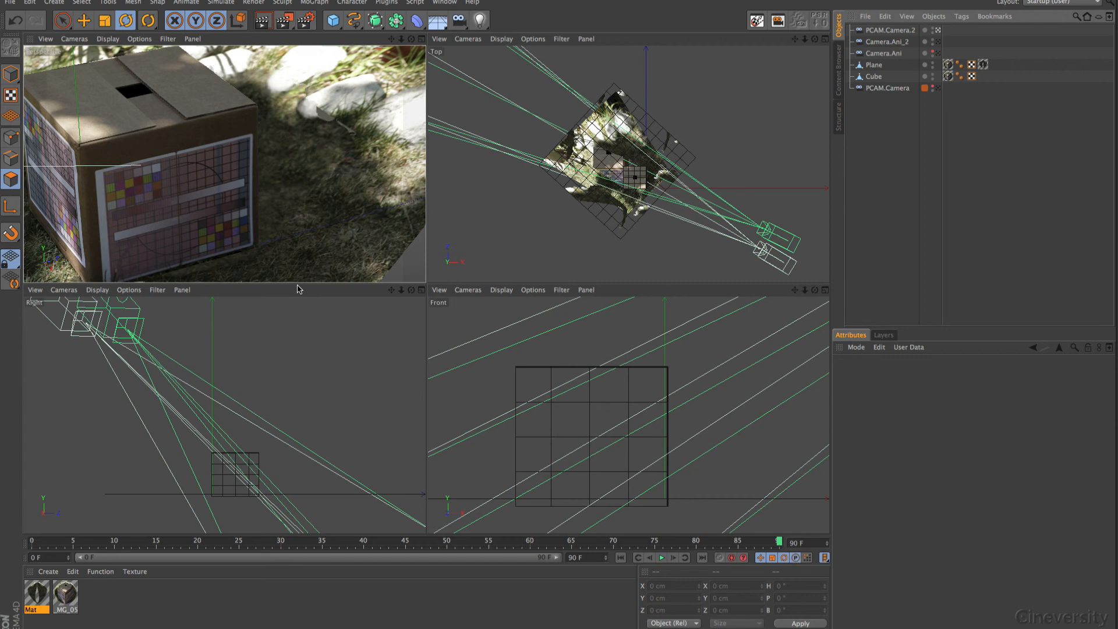
Switch to Photoshop and paint white on Alpha 1 to extend the mask over the adjacent rock and the grass beside it
{"action": "key", "text": "super+Tab"}
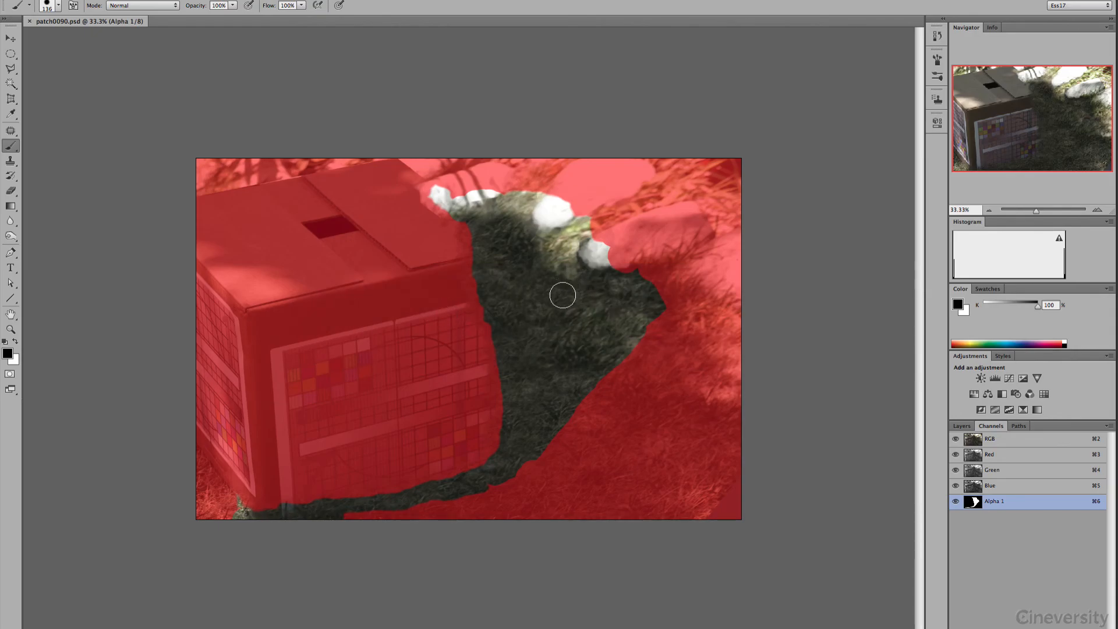
{"action": "left_click", "coordinate": [587, 299]}
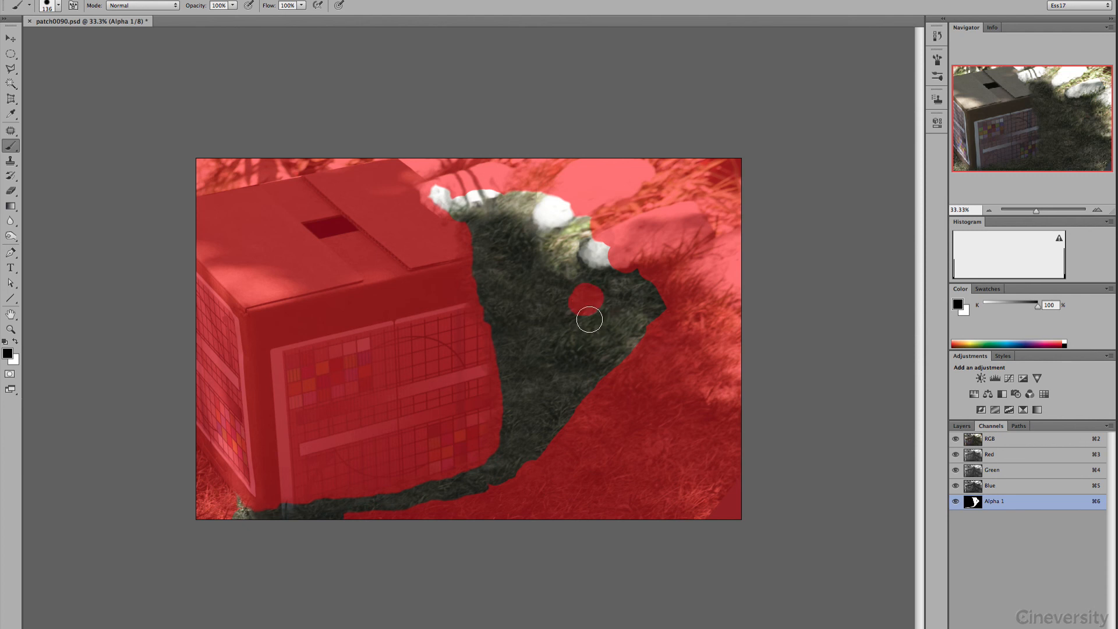
{"action": "key", "text": "super+z"}
{"action": "key", "text": "x"}
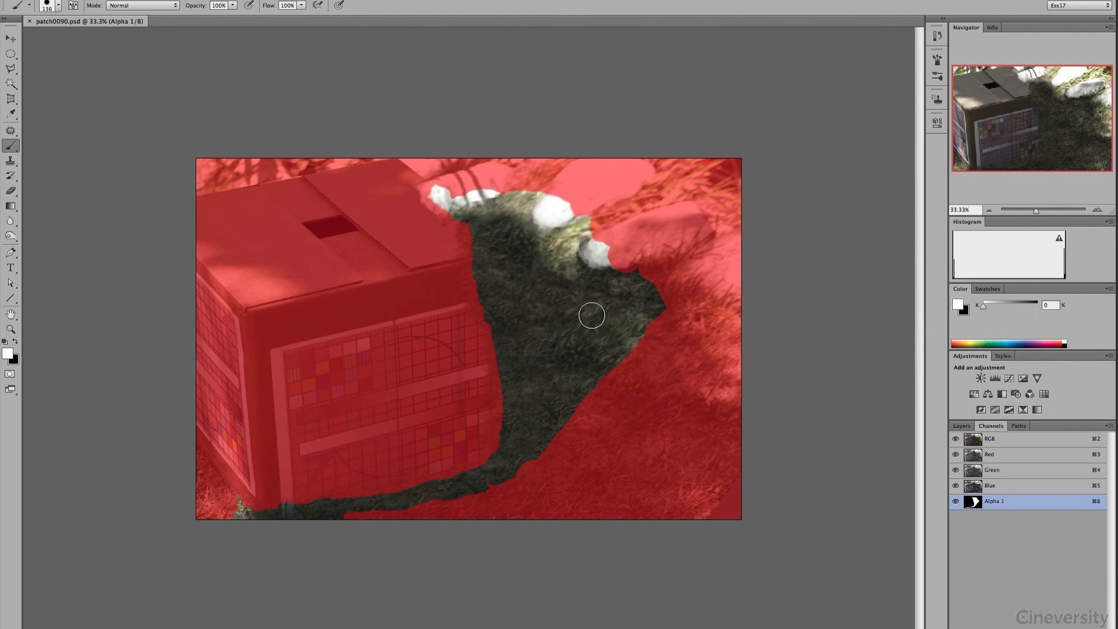
{"action": "mouse_move", "coordinate": [624, 272]}
{"action": "left_mouse_down"}
{"action": "mouse_move", "coordinate": [600, 247]}
{"action": "mouse_move", "coordinate": [640, 273]}
{"action": "mouse_move", "coordinate": [657, 308]}
{"action": "mouse_move", "coordinate": [656, 288]}
{"action": "mouse_move", "coordinate": [597, 252]}
{"action": "mouse_move", "coordinate": [643, 250]}
{"action": "mouse_move", "coordinate": [639, 275]}
{"action": "left_mouse_up"}
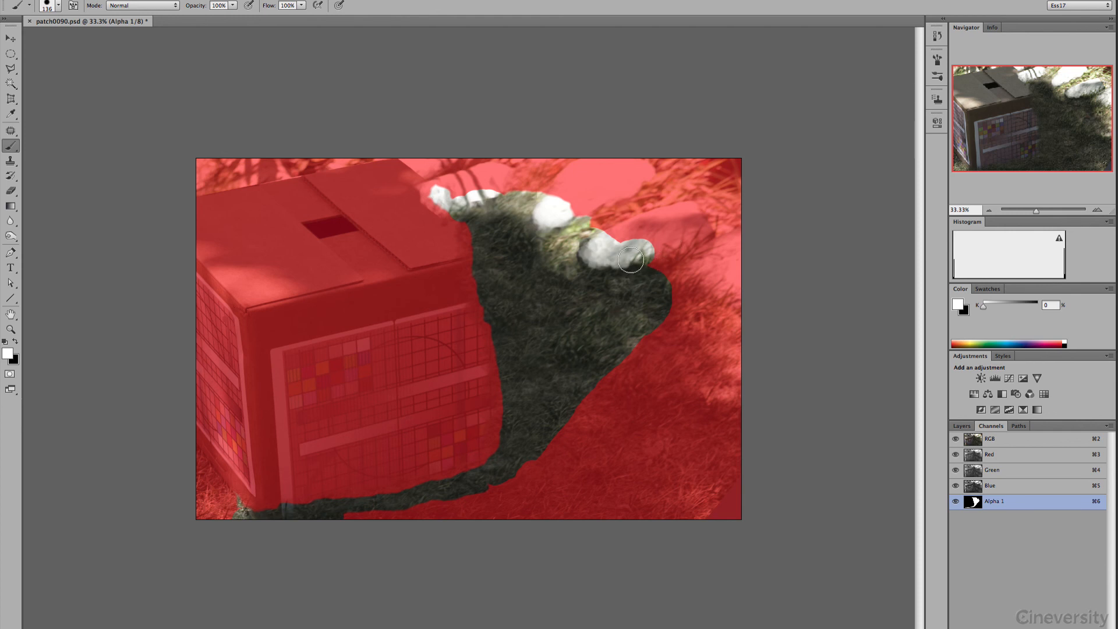
{"action": "mouse_move", "coordinate": [619, 249]}
{"action": "left_mouse_down"}
{"action": "mouse_move", "coordinate": [635, 247]}
{"action": "mouse_move", "coordinate": [615, 241]}
{"action": "left_mouse_up"}
Hide the Alpha 1 overlay, save patch0090.psd and switch back to Cinema 4D
{"action": "left_click", "coordinate": [956, 501]}
{"action": "key", "text": "super+s"}
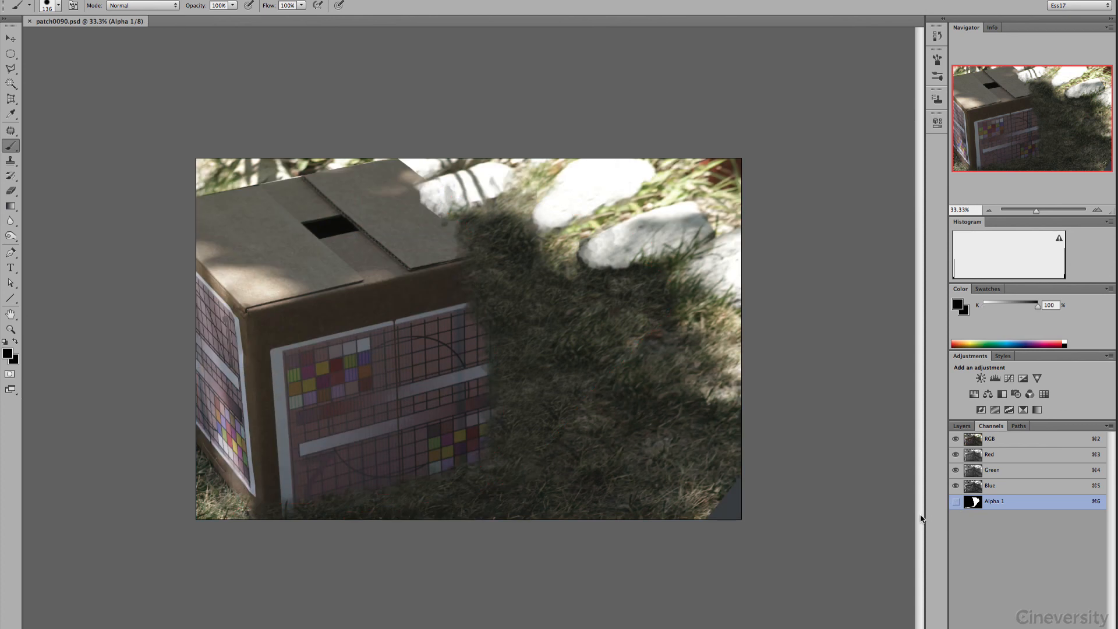
{"action": "key", "text": "super+Tab"}
{"action": "left_click", "coordinate": [448, 316]}
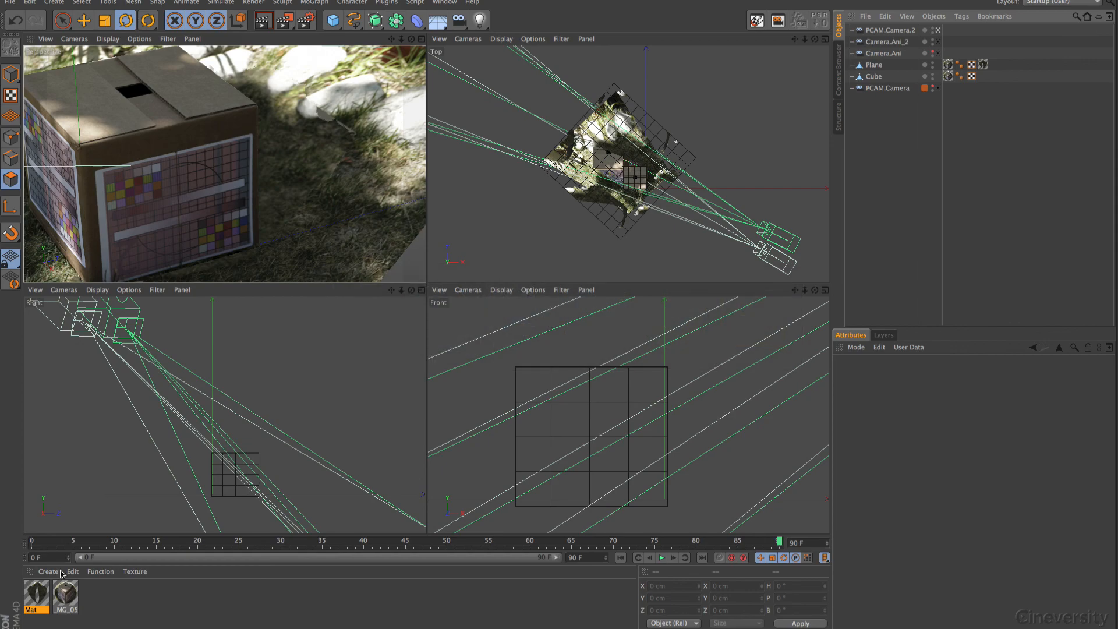
Reload the patch0090.psd image in the Mat material's Alpha channel, then close the material editor
{"action": "double_click", "coordinate": [45, 597]}
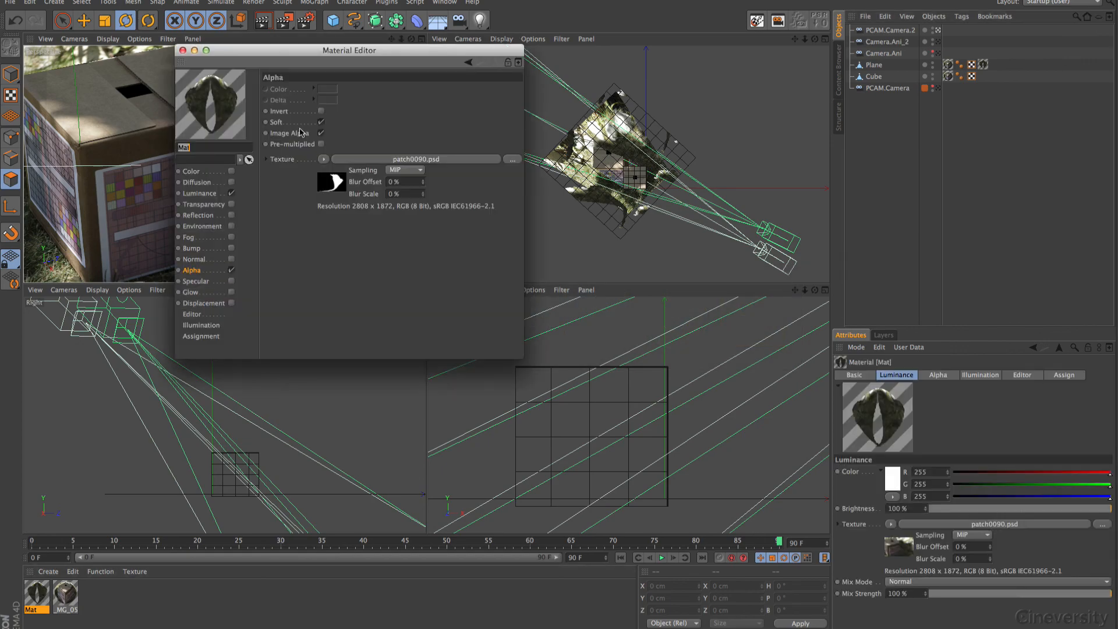
{"action": "left_click", "coordinate": [334, 186]}
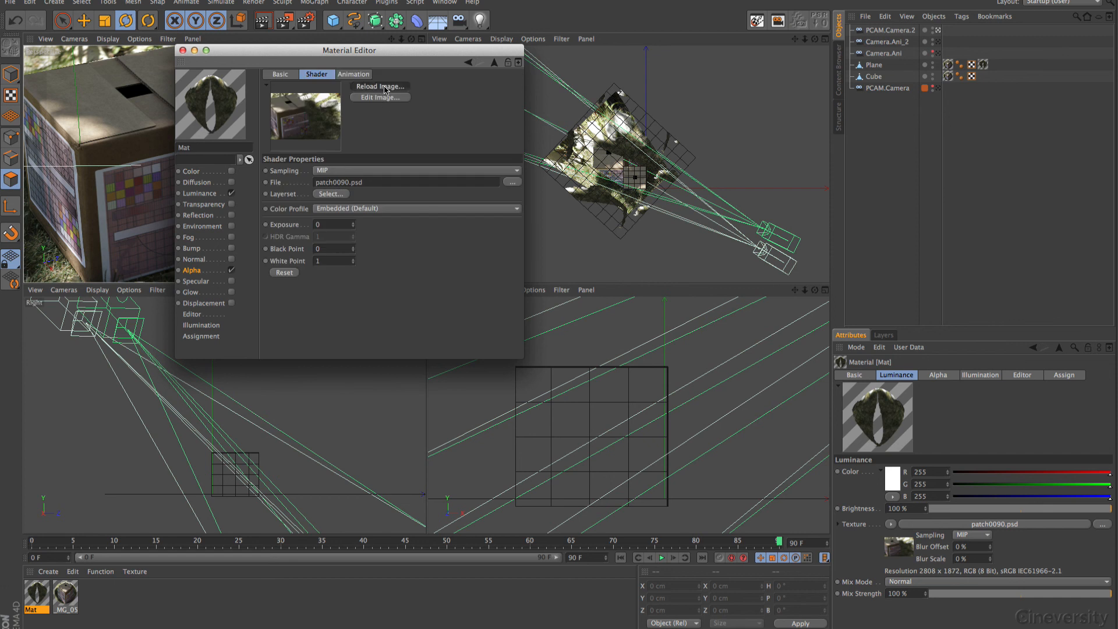
{"action": "left_click", "coordinate": [384, 89]}
{"action": "left_click", "coordinate": [183, 51]}
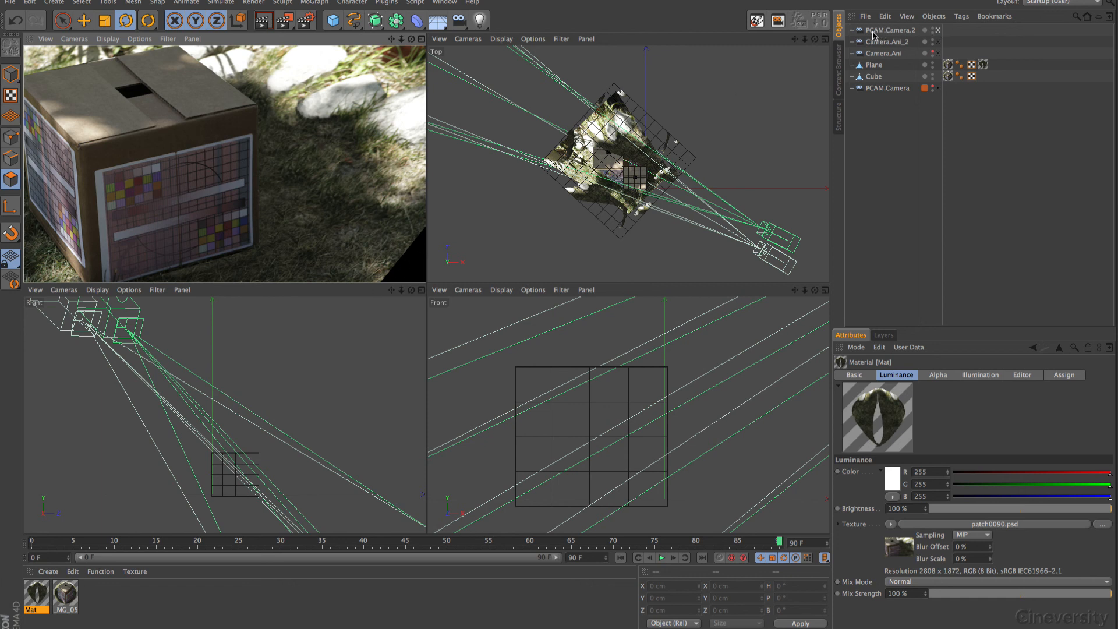
Look through Camera.Ani_2 in the maximized perspective view and play the animation
{"action": "left_click", "coordinate": [938, 42]}
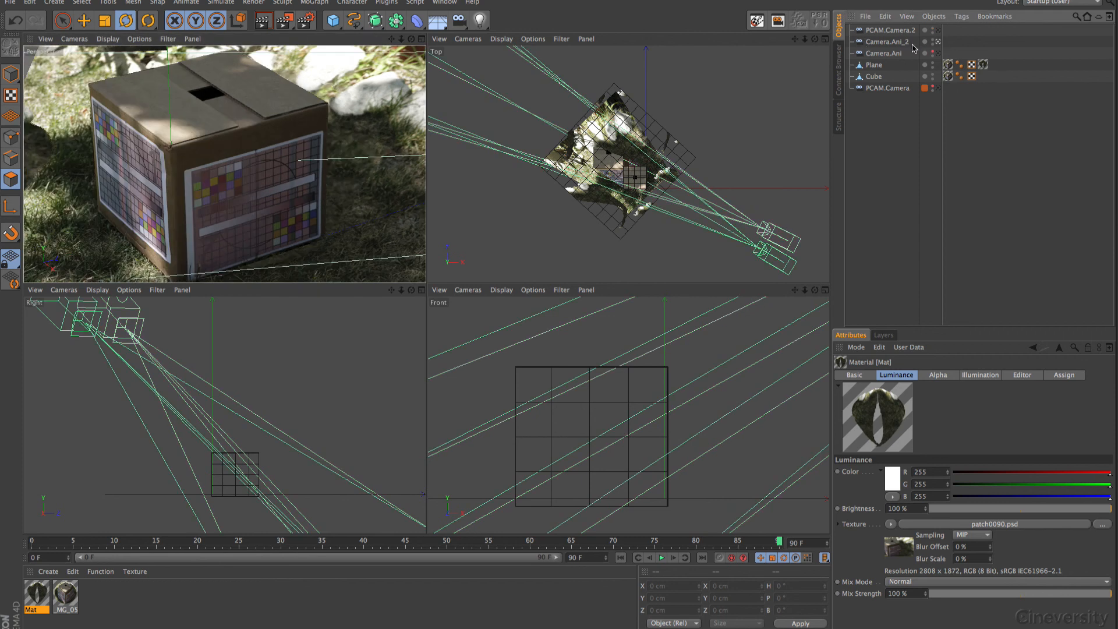
{"action": "left_click", "coordinate": [422, 39]}
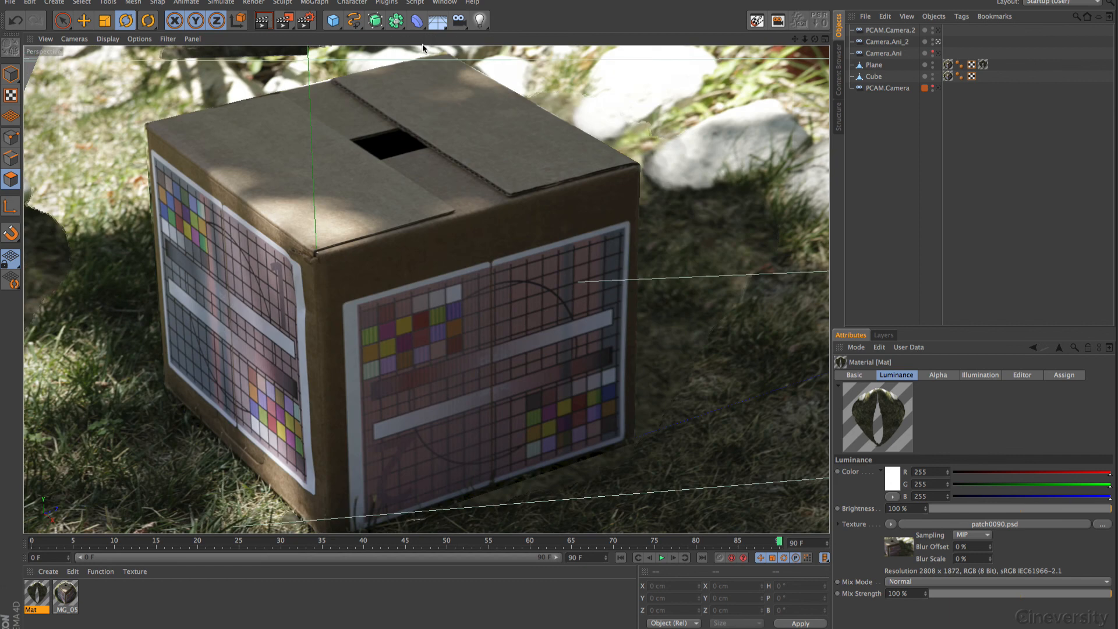
{"action": "left_click", "coordinate": [664, 558]}
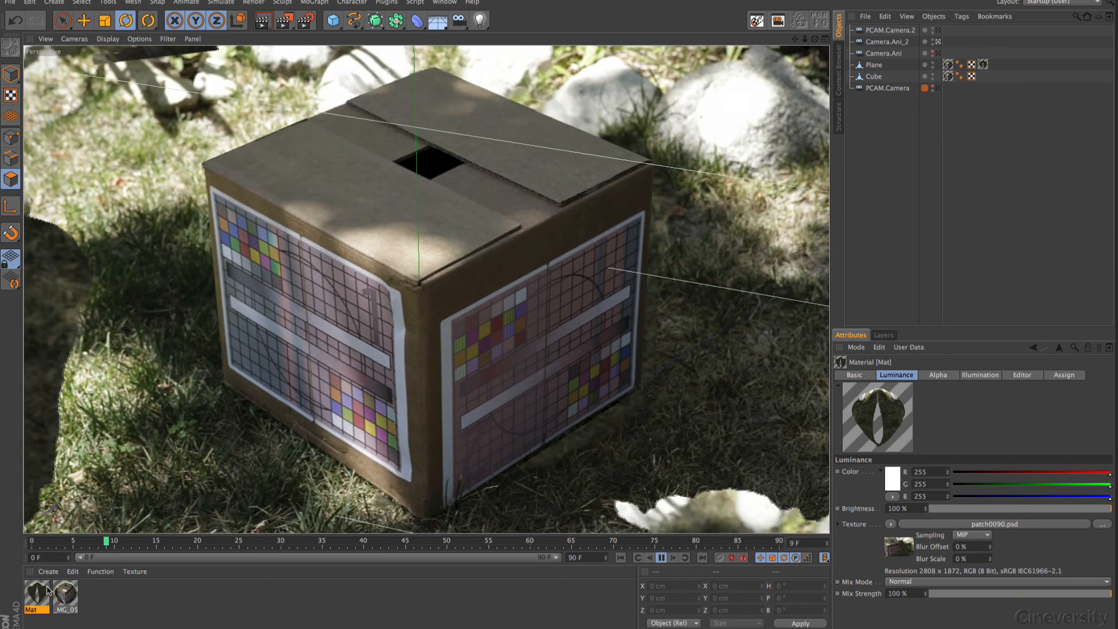
Inspect the Luminance texture resolution of the _MG_0562 material and of the Mat patch material
{"action": "left_click", "coordinate": [61, 599]}
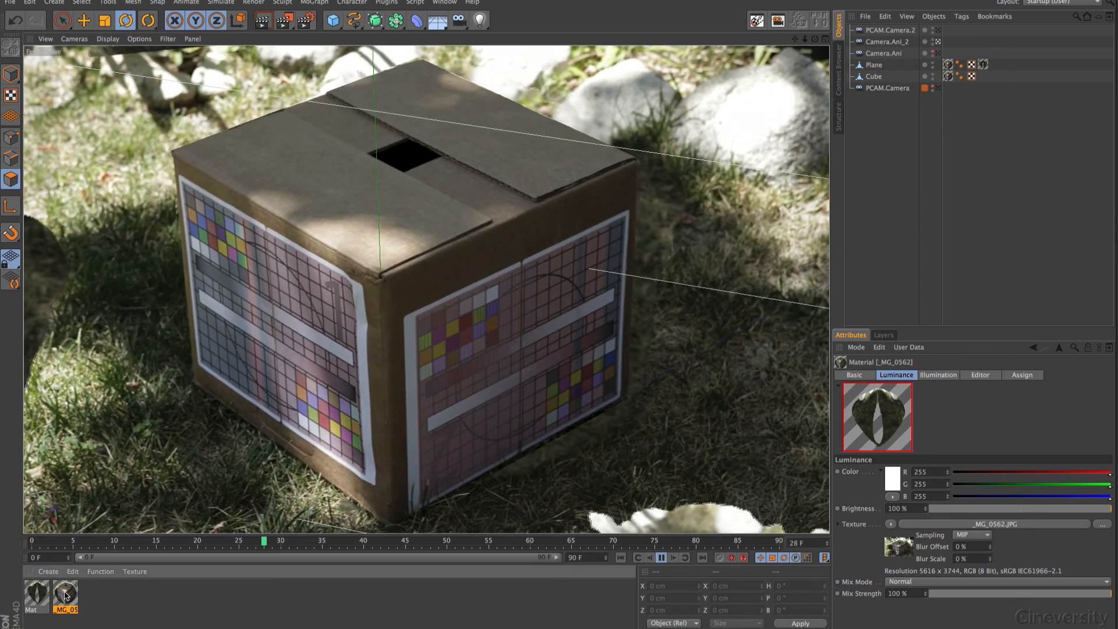
{"action": "double_click", "coordinate": [61, 599]}
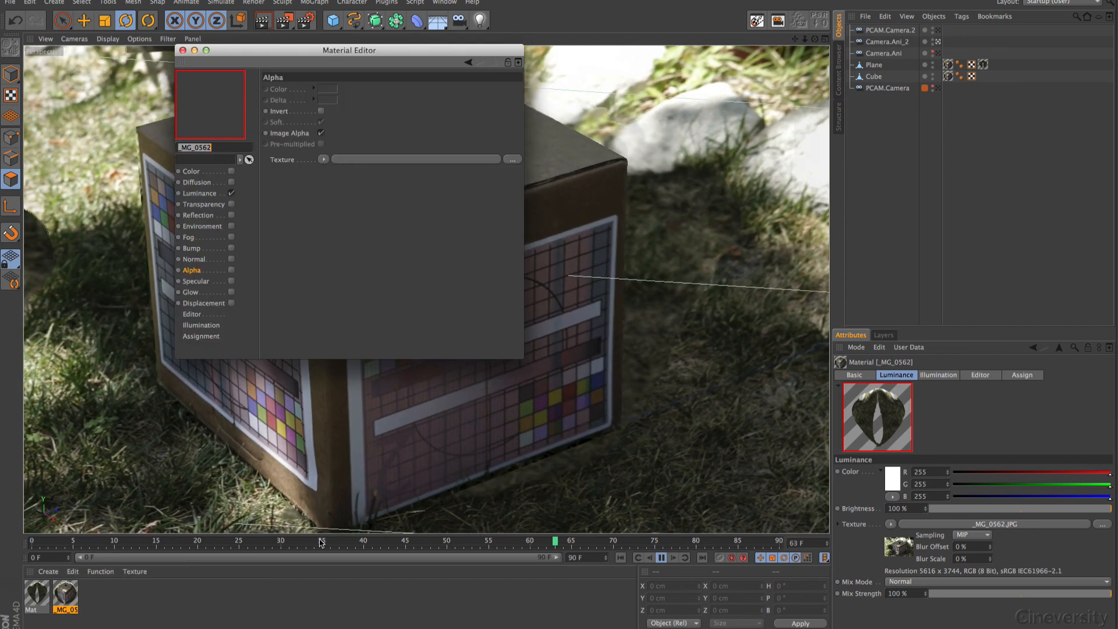
{"action": "left_click", "coordinate": [201, 194]}
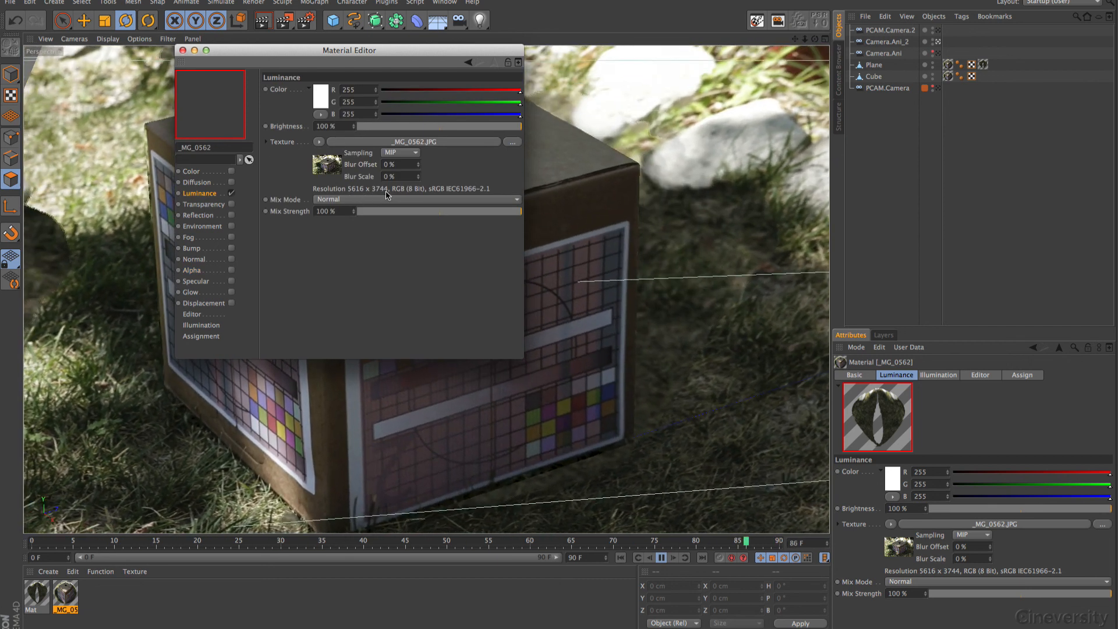
{"action": "left_click", "coordinate": [183, 50]}
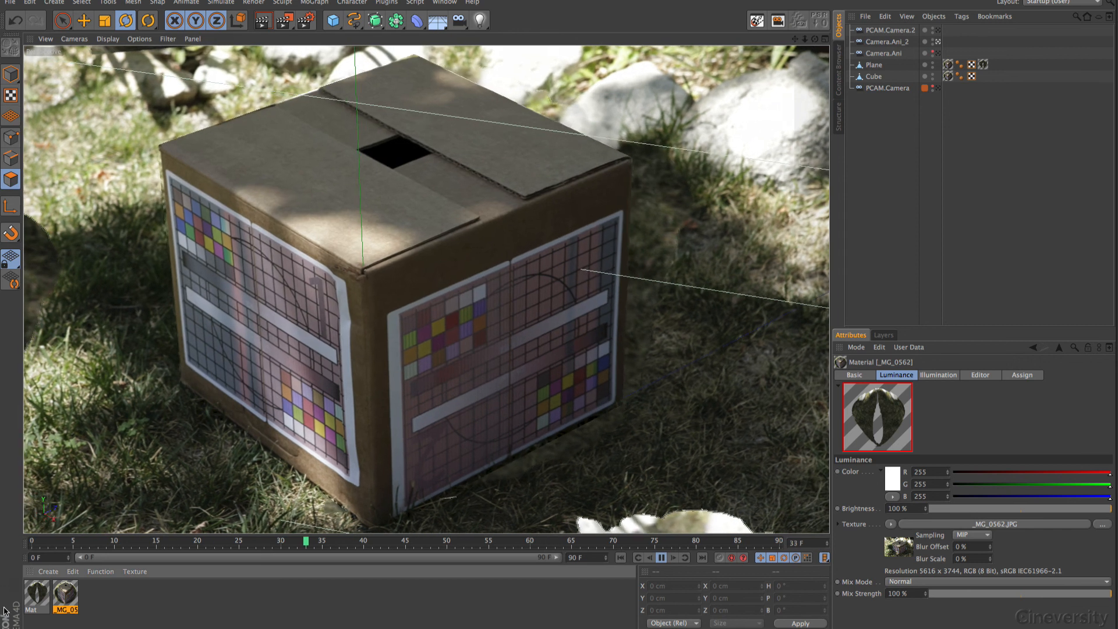
{"action": "double_click", "coordinate": [37, 594]}
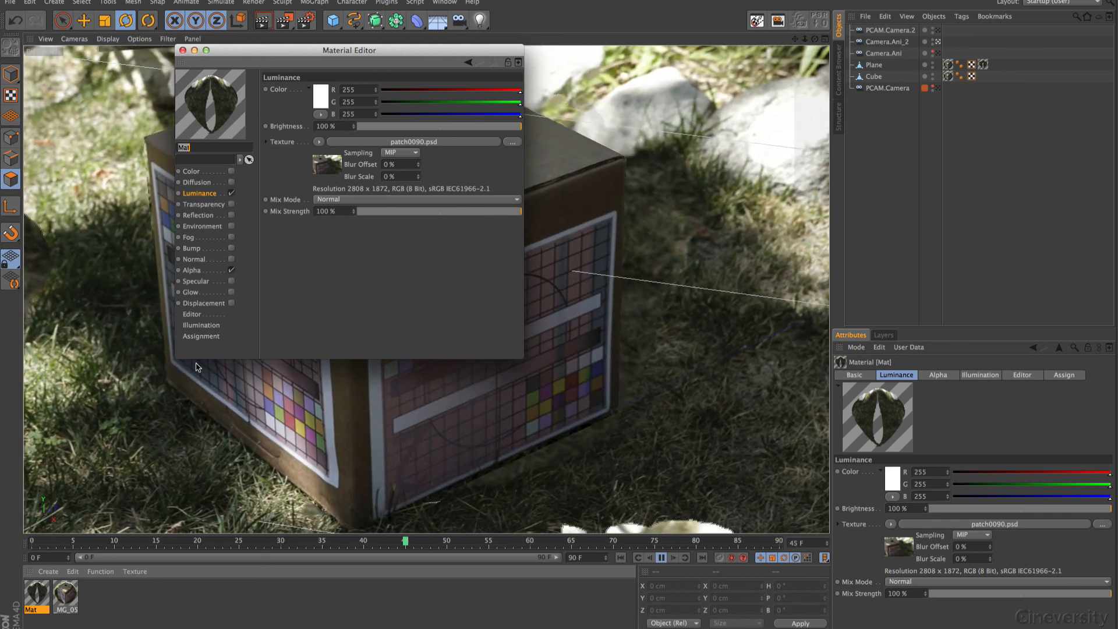
{"action": "left_click", "coordinate": [183, 51]}
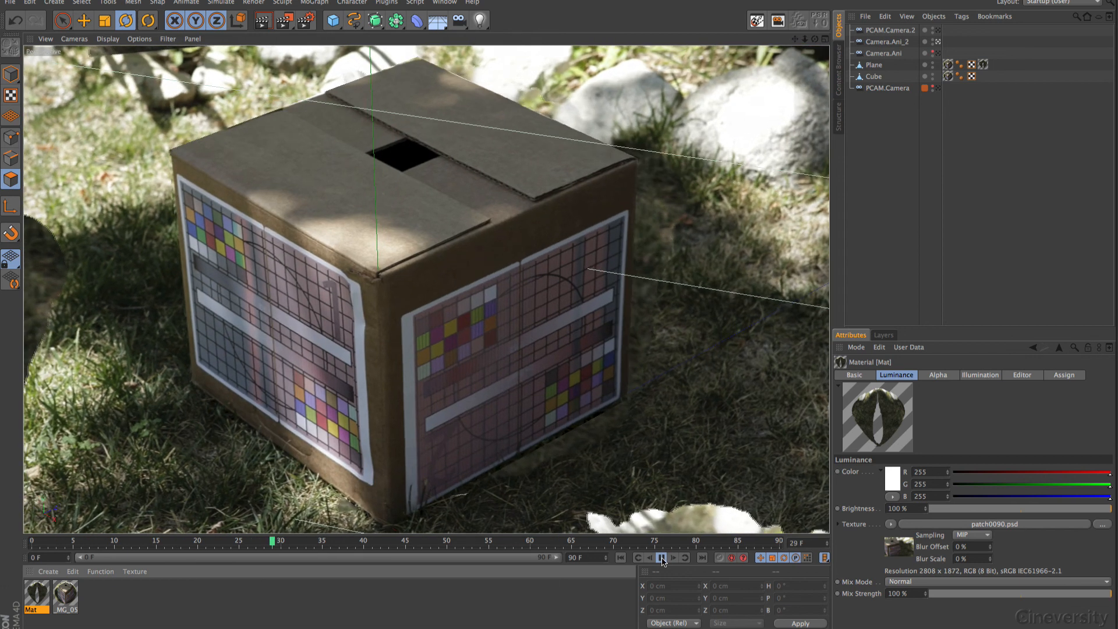
Stop the playback at frame 35 and render the perspective view to check the patch
{"action": "left_click", "coordinate": [661, 557]}
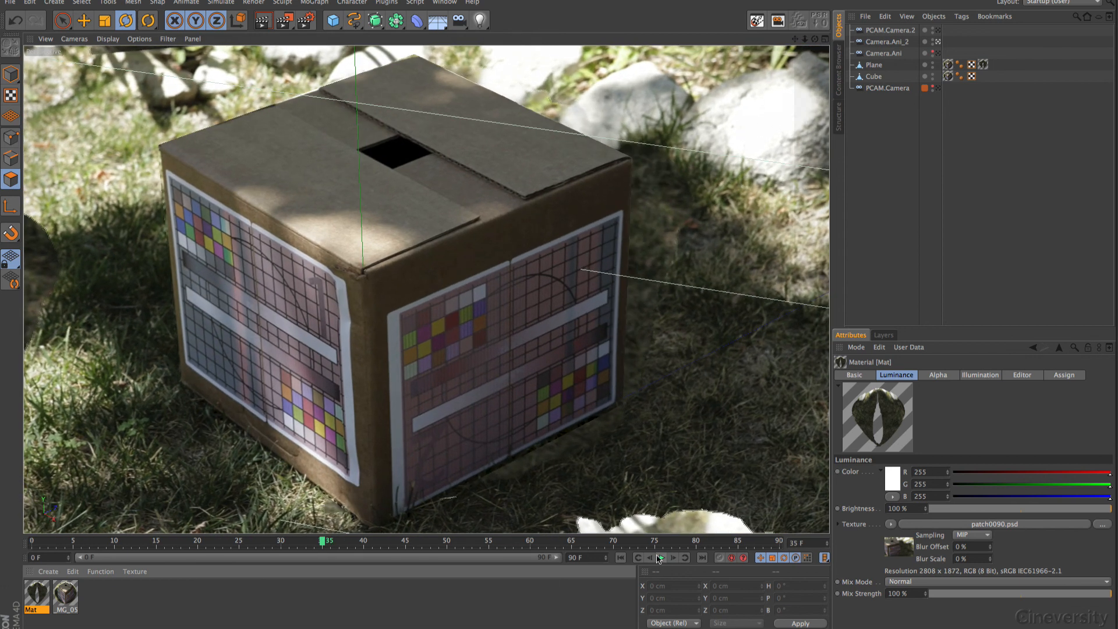
{"action": "left_click", "coordinate": [272, 23]}
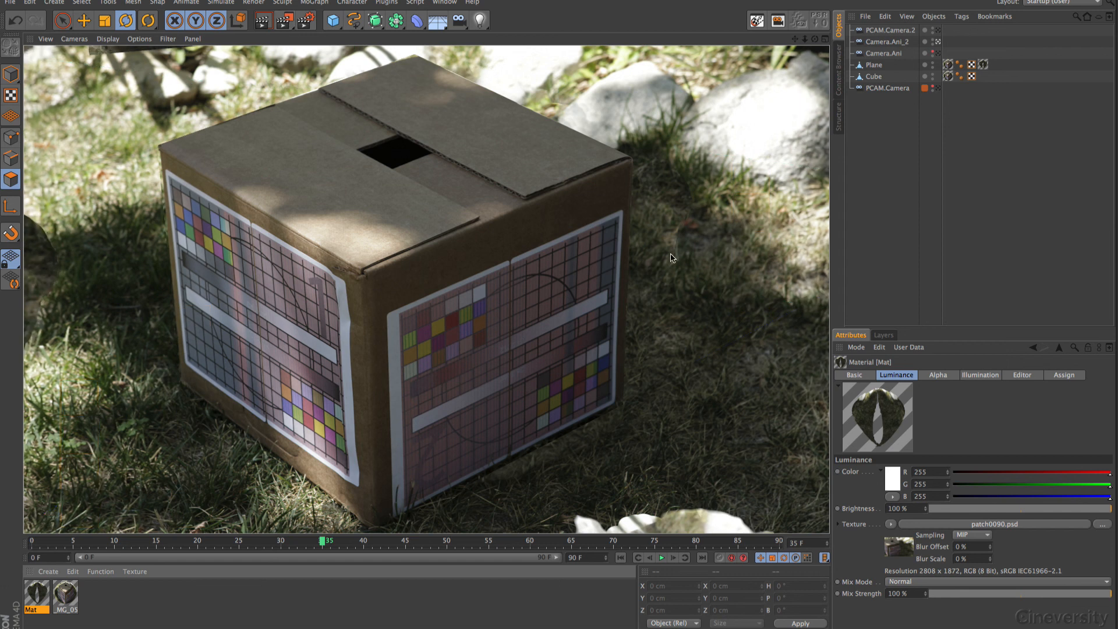
Set the Mat material's texture preview size to 2048x2048 (16 MB) and close the material editor
{"action": "double_click", "coordinate": [37, 591]}
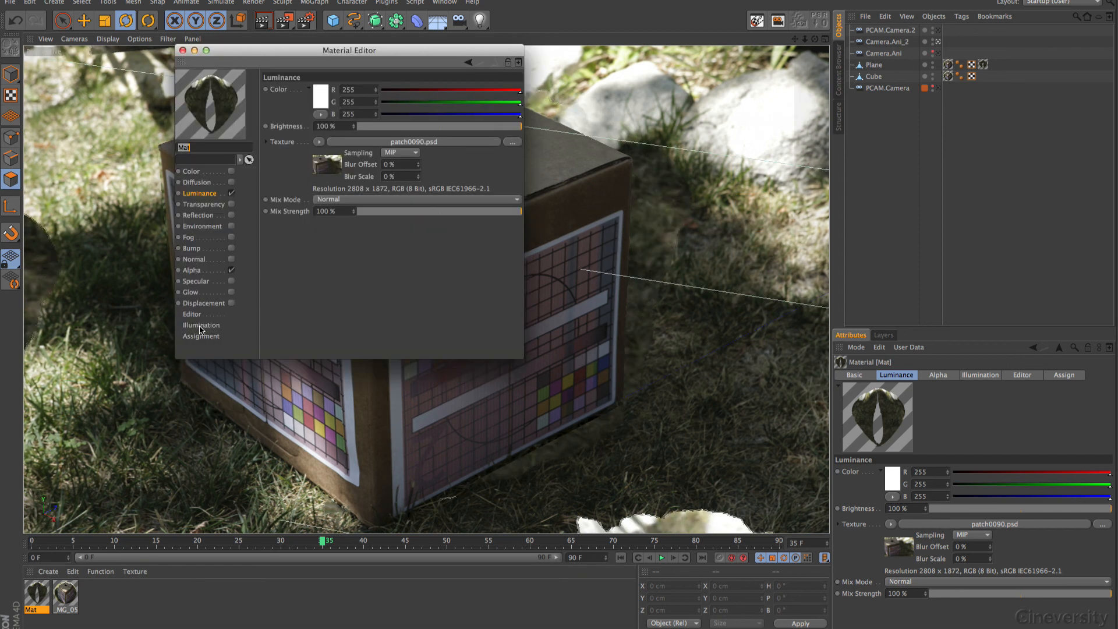
{"action": "left_click", "coordinate": [201, 325]}
{"action": "left_click", "coordinate": [193, 314]}
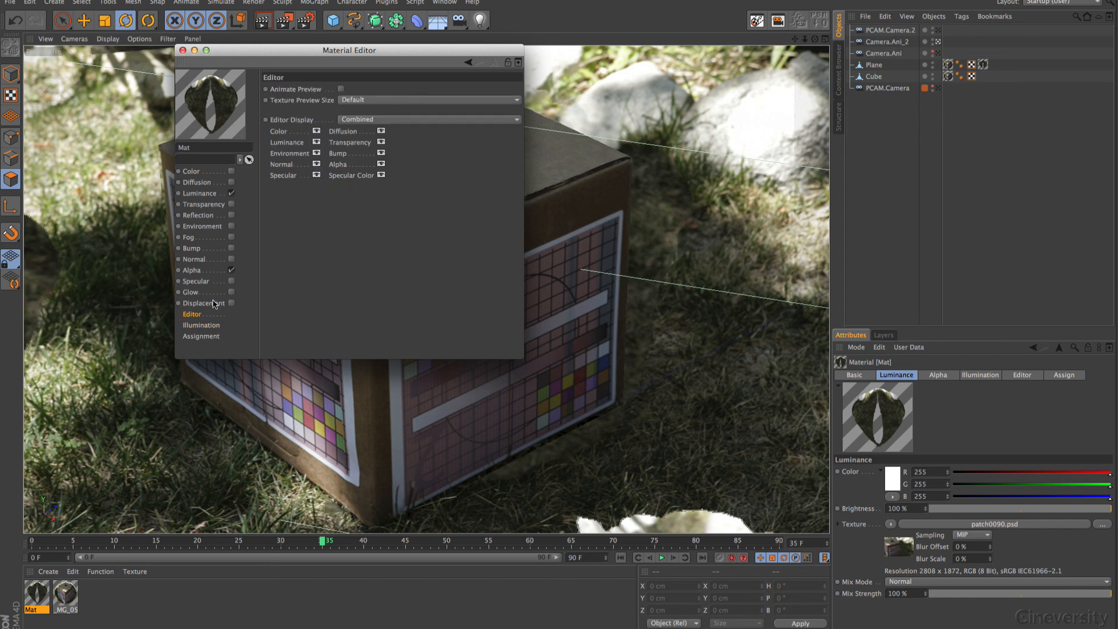
{"action": "left_click", "coordinate": [402, 100]}
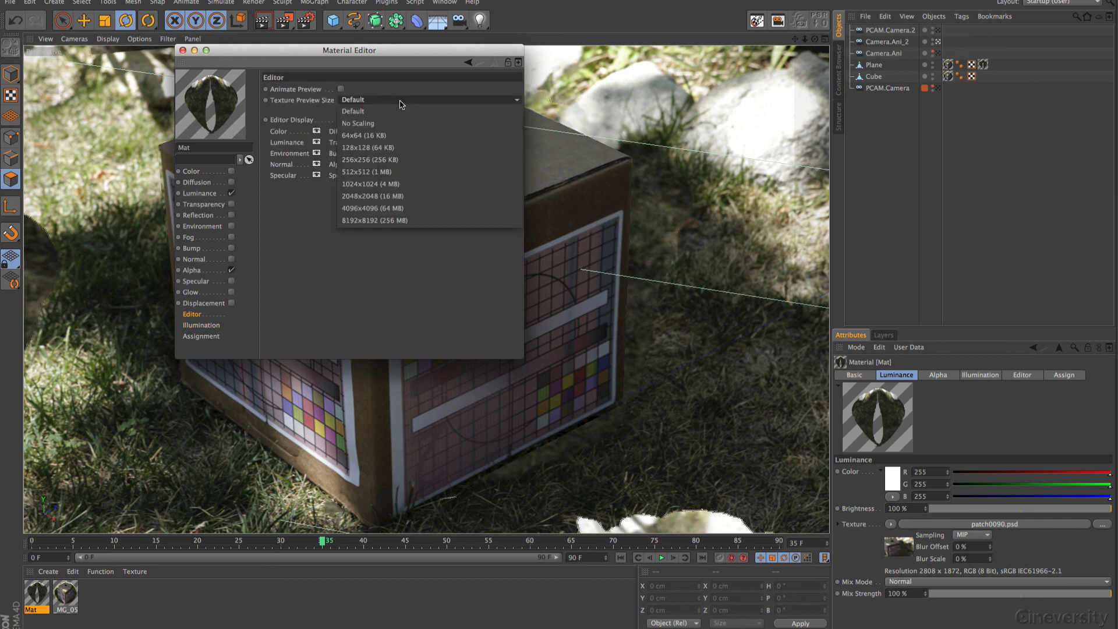
{"action": "left_click", "coordinate": [402, 197]}
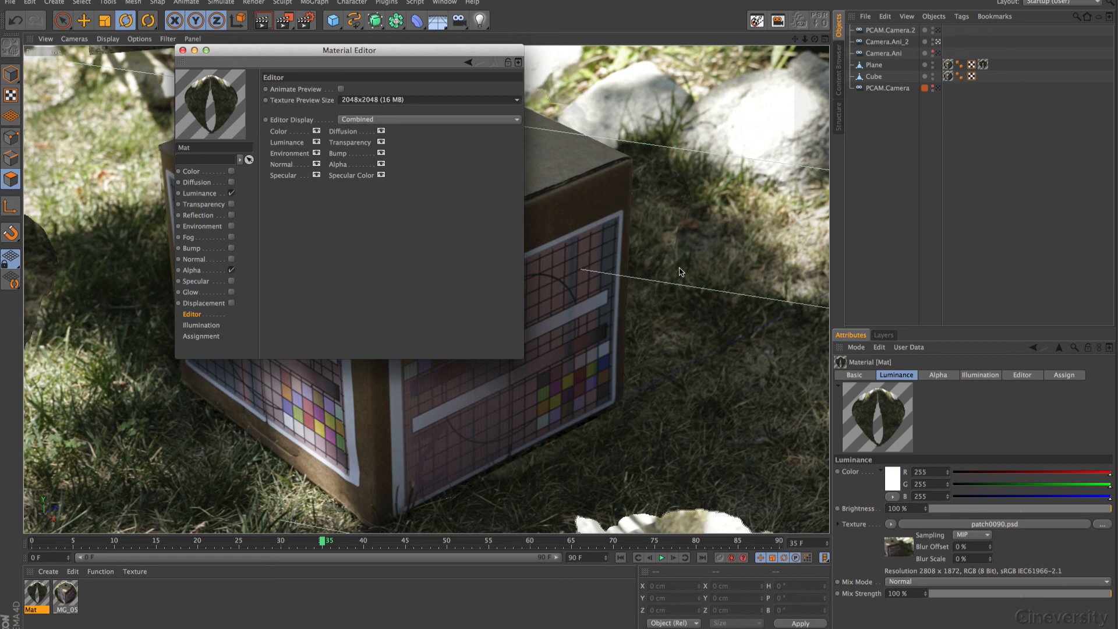
{"action": "left_click", "coordinate": [183, 50]}
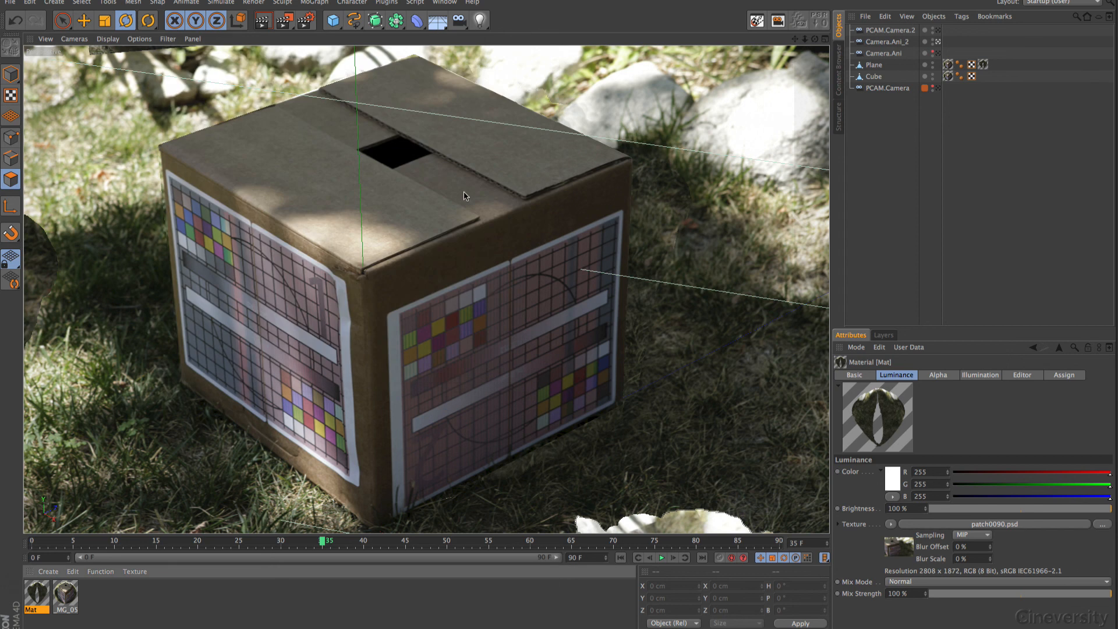
Render the view at frame 35, then scrub through the animation back to frame 3 to check the projected patch
{"action": "left_click", "coordinate": [265, 22]}
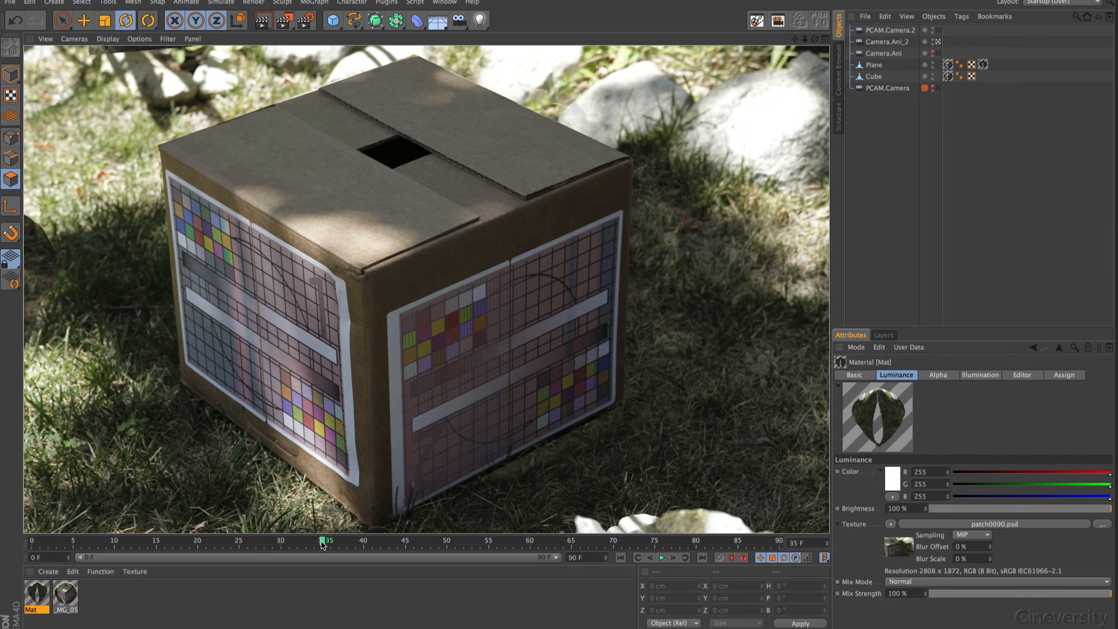
{"action": "left_click_drag", "start_coordinate": [321, 538], "coordinate": [580, 540]}
{"action": "left_click_drag", "start_coordinate": [608, 589], "coordinate": [56, 547]}
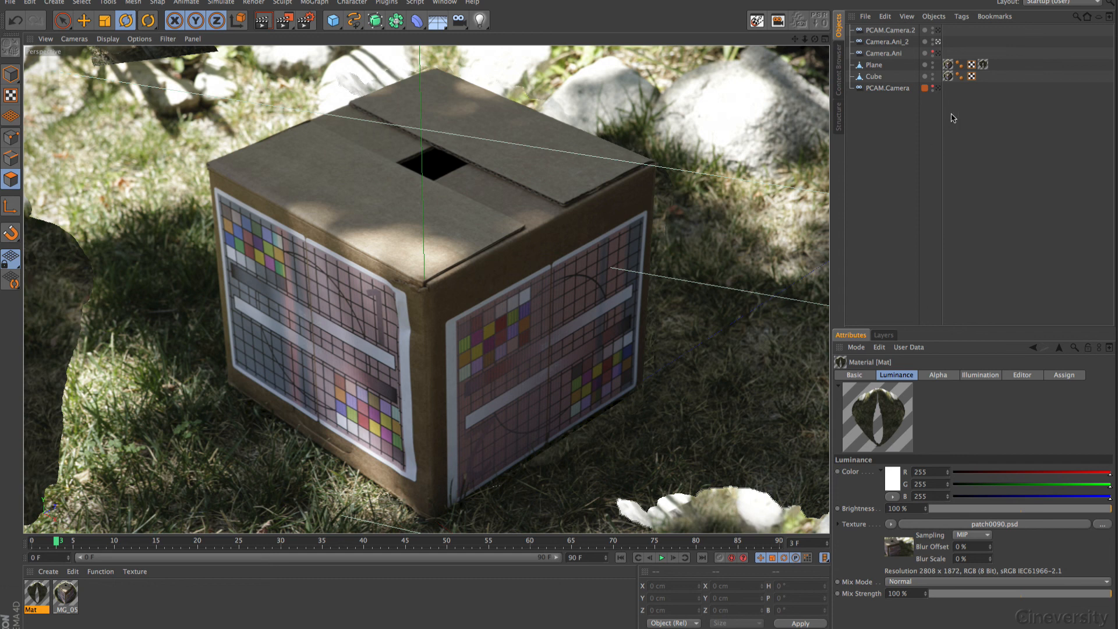
Turn off tiling on the Plane's patch texture tag and render the view at frame 0
{"action": "left_click", "coordinate": [983, 64]}
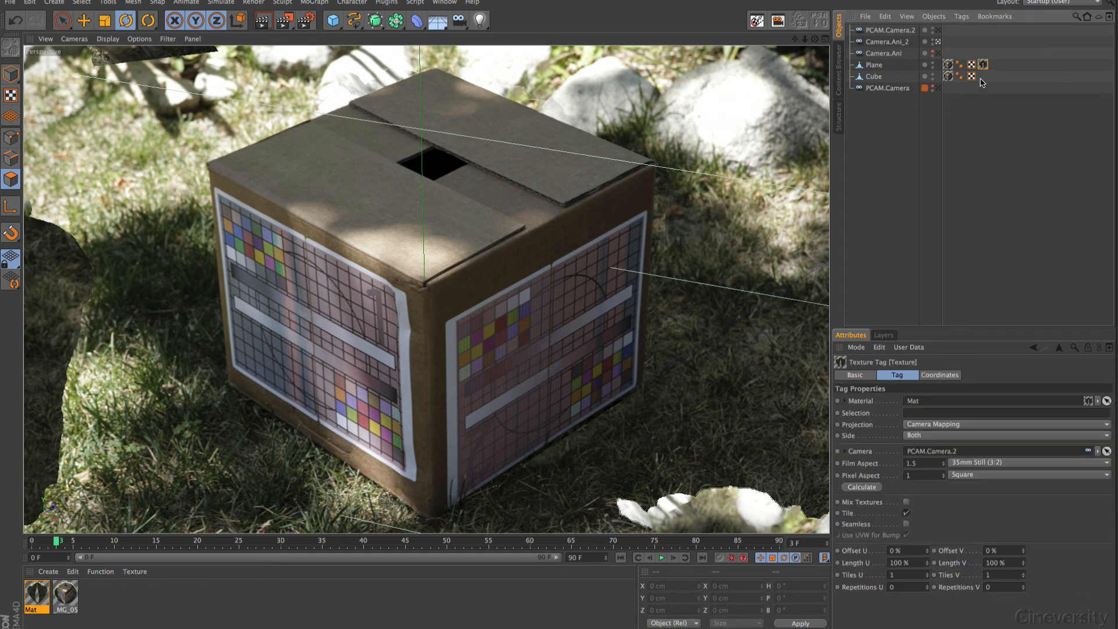
{"action": "left_click", "coordinate": [906, 513]}
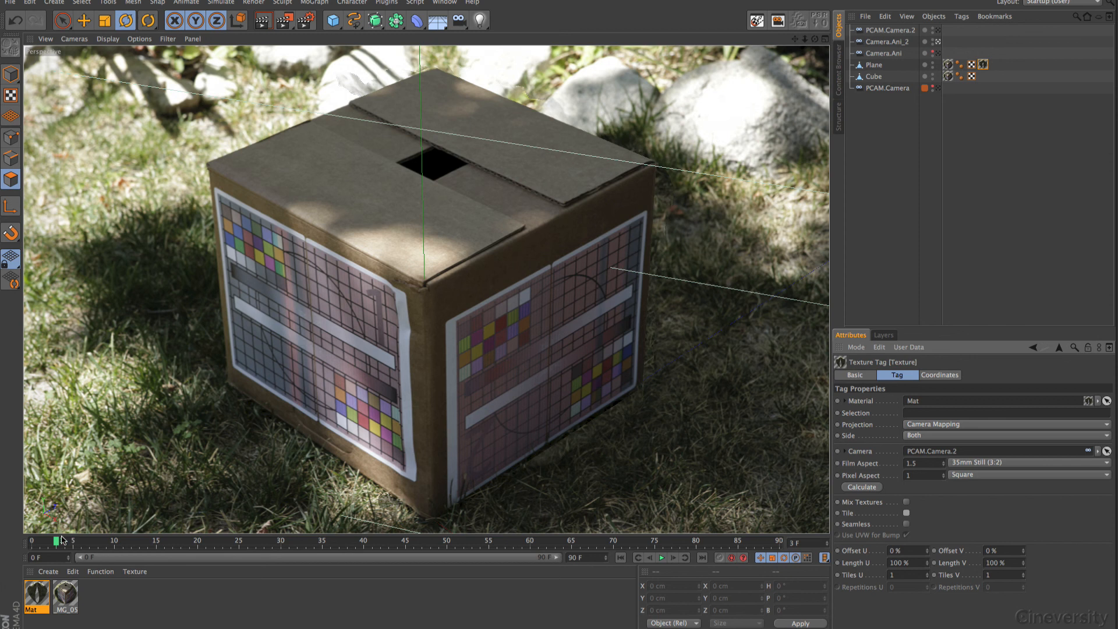
{"action": "left_click_drag", "start_coordinate": [62, 540], "coordinate": [29, 553]}
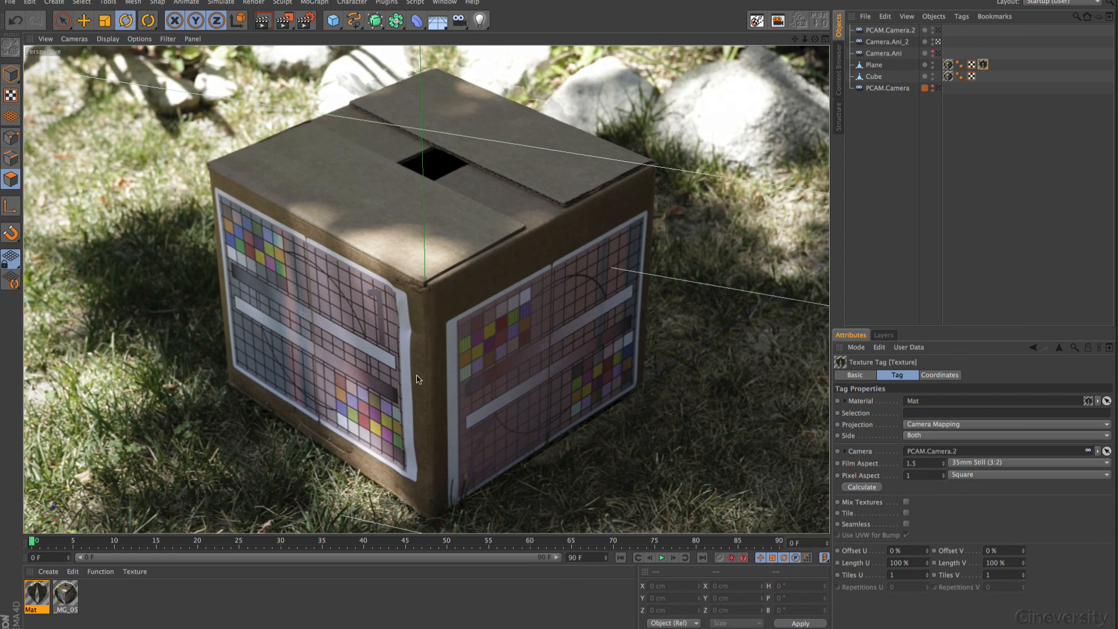
{"action": "left_click", "coordinate": [266, 25]}
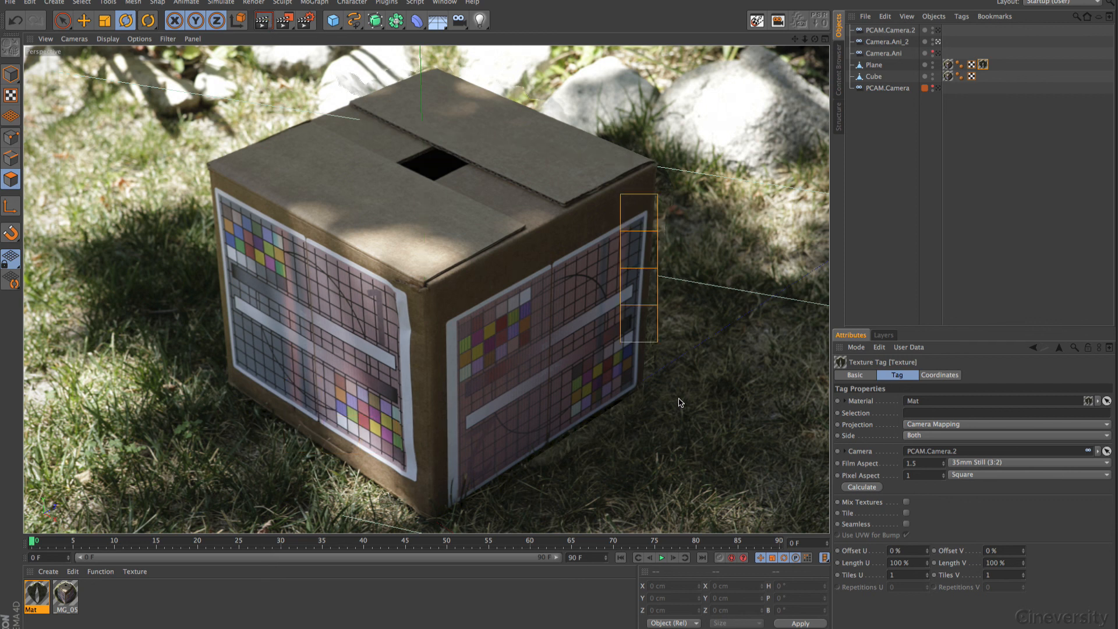